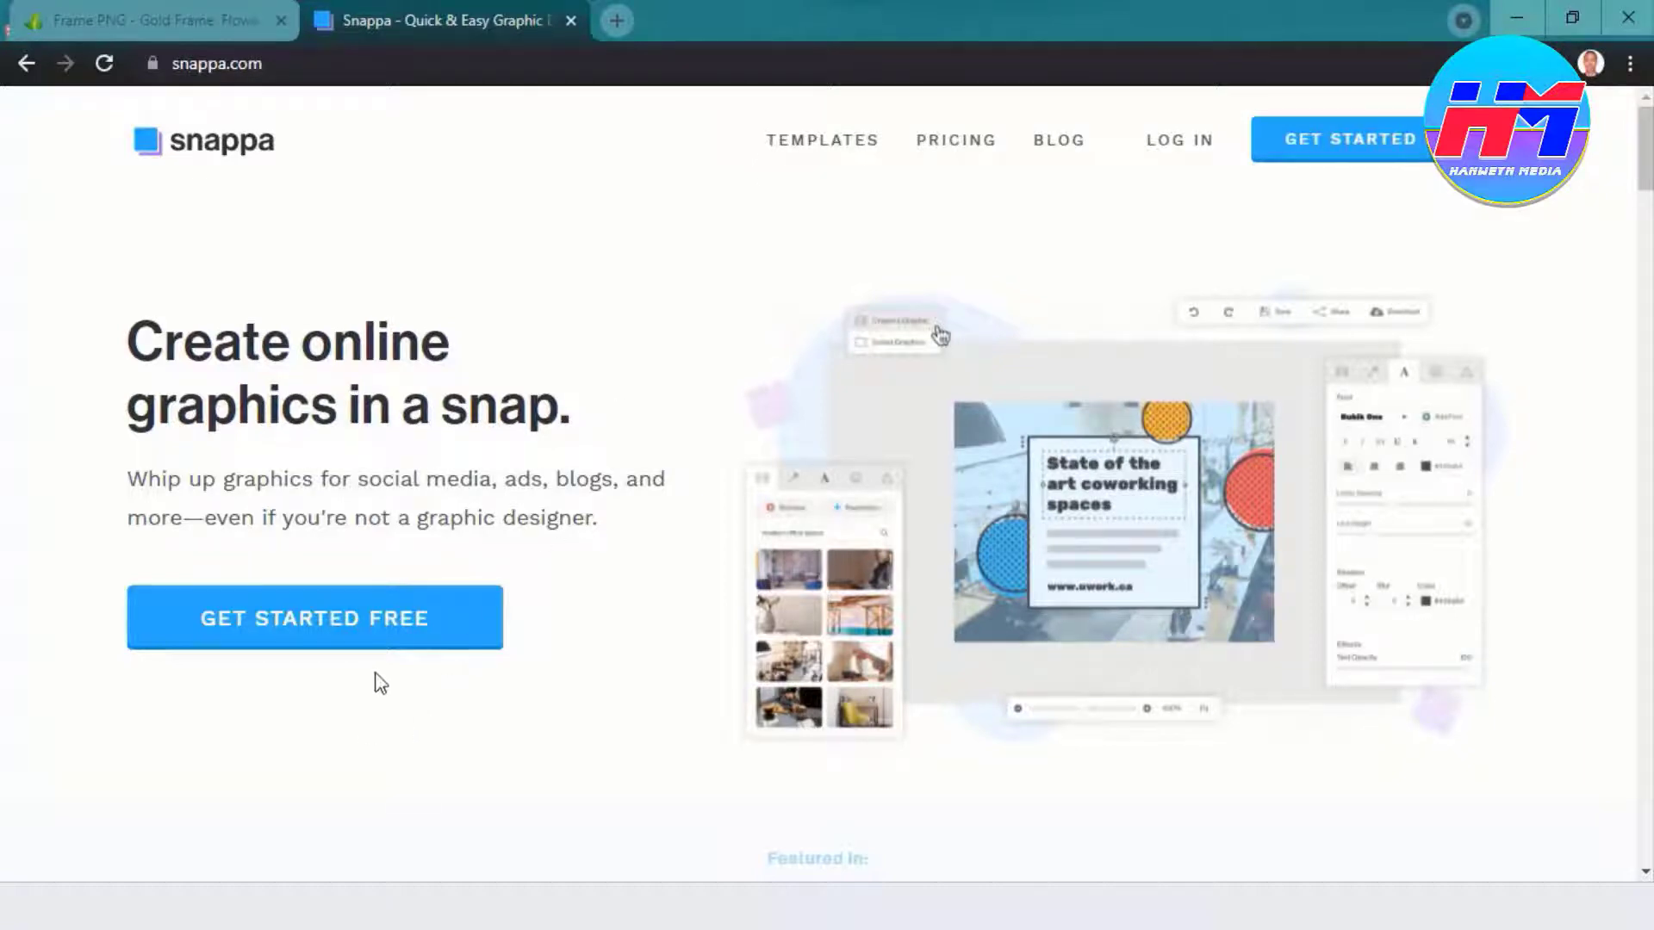
Step: Log in to the existing Snappa account with the account password and update the password saved in the browser
click(393, 625)
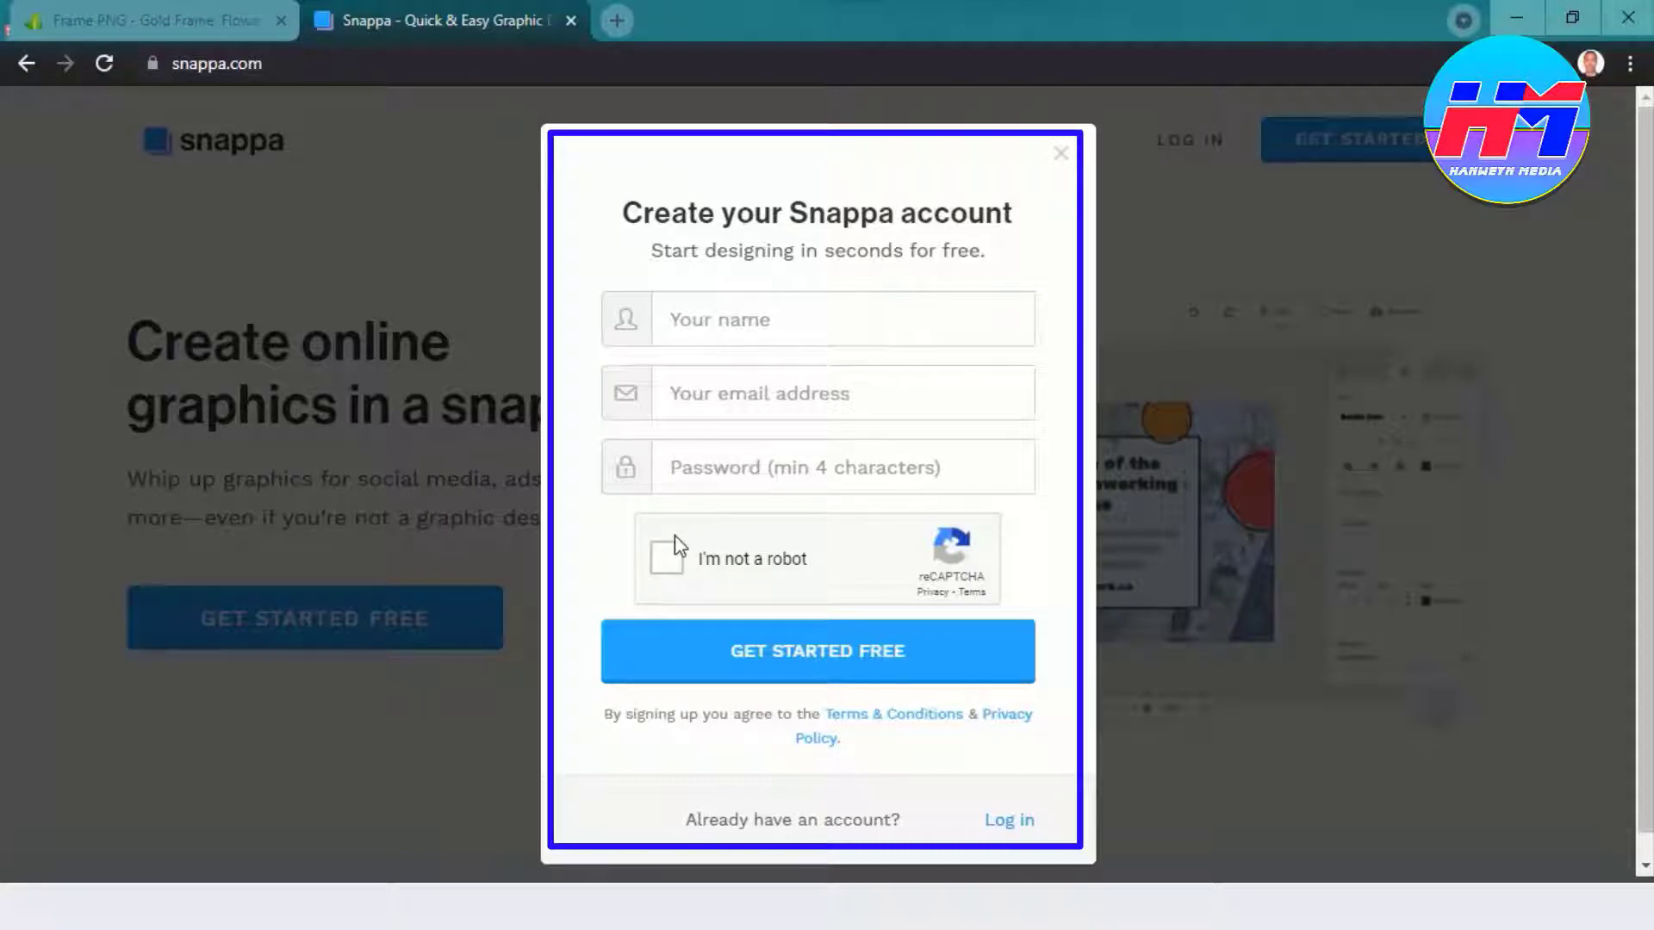
click(1060, 155)
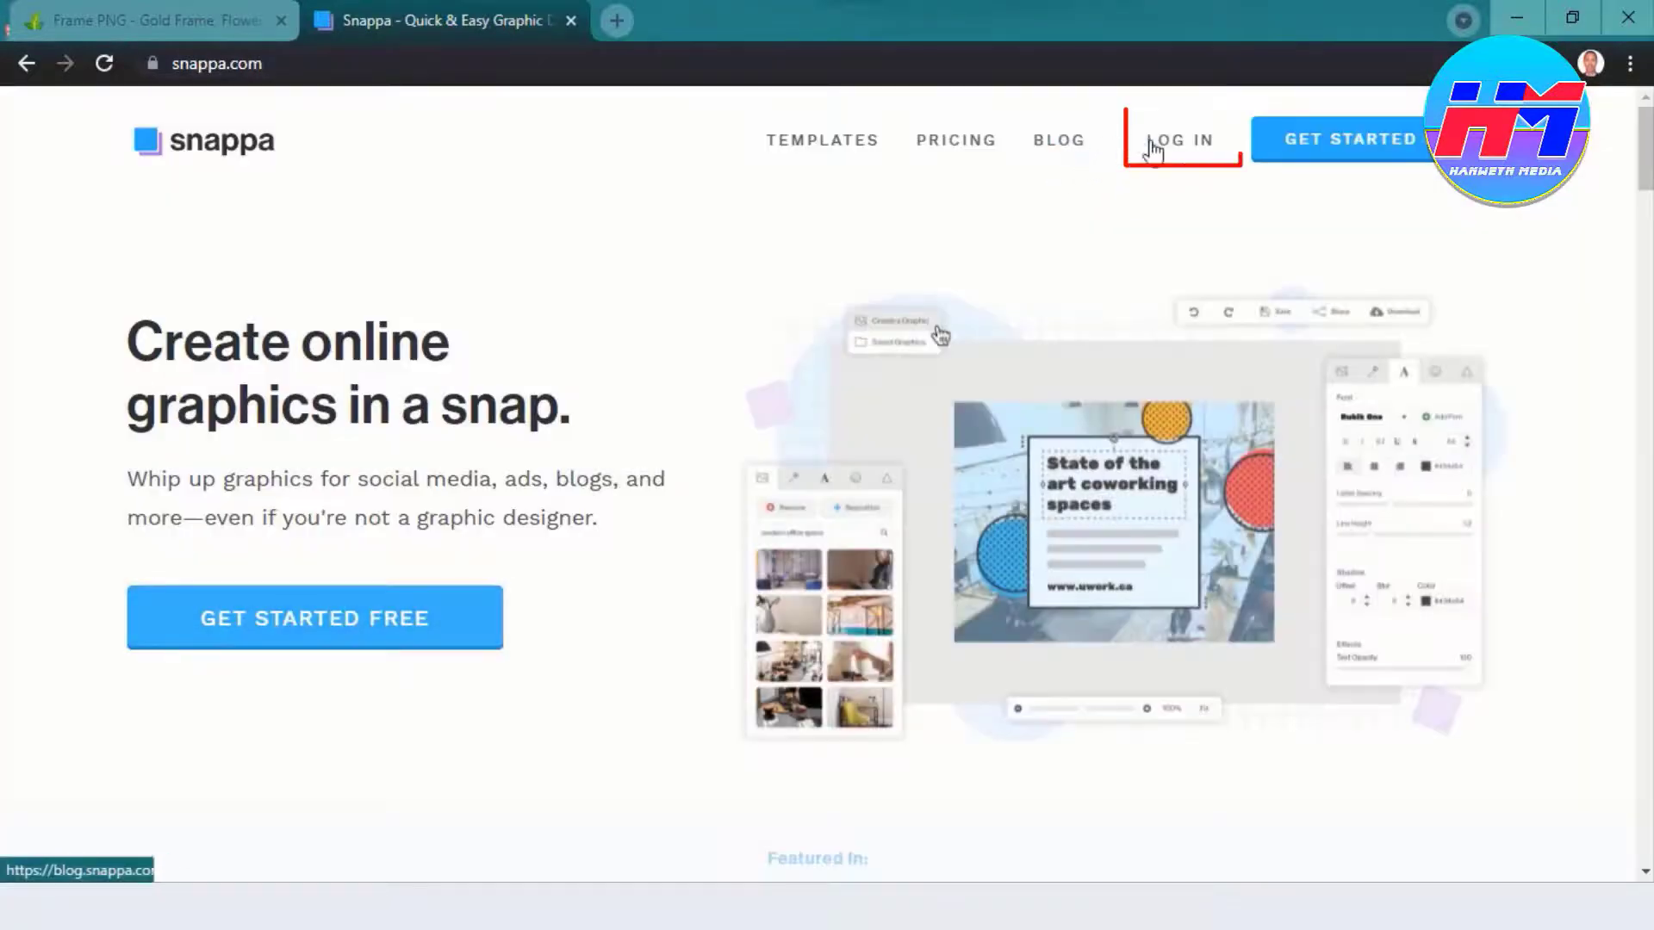
click(1180, 145)
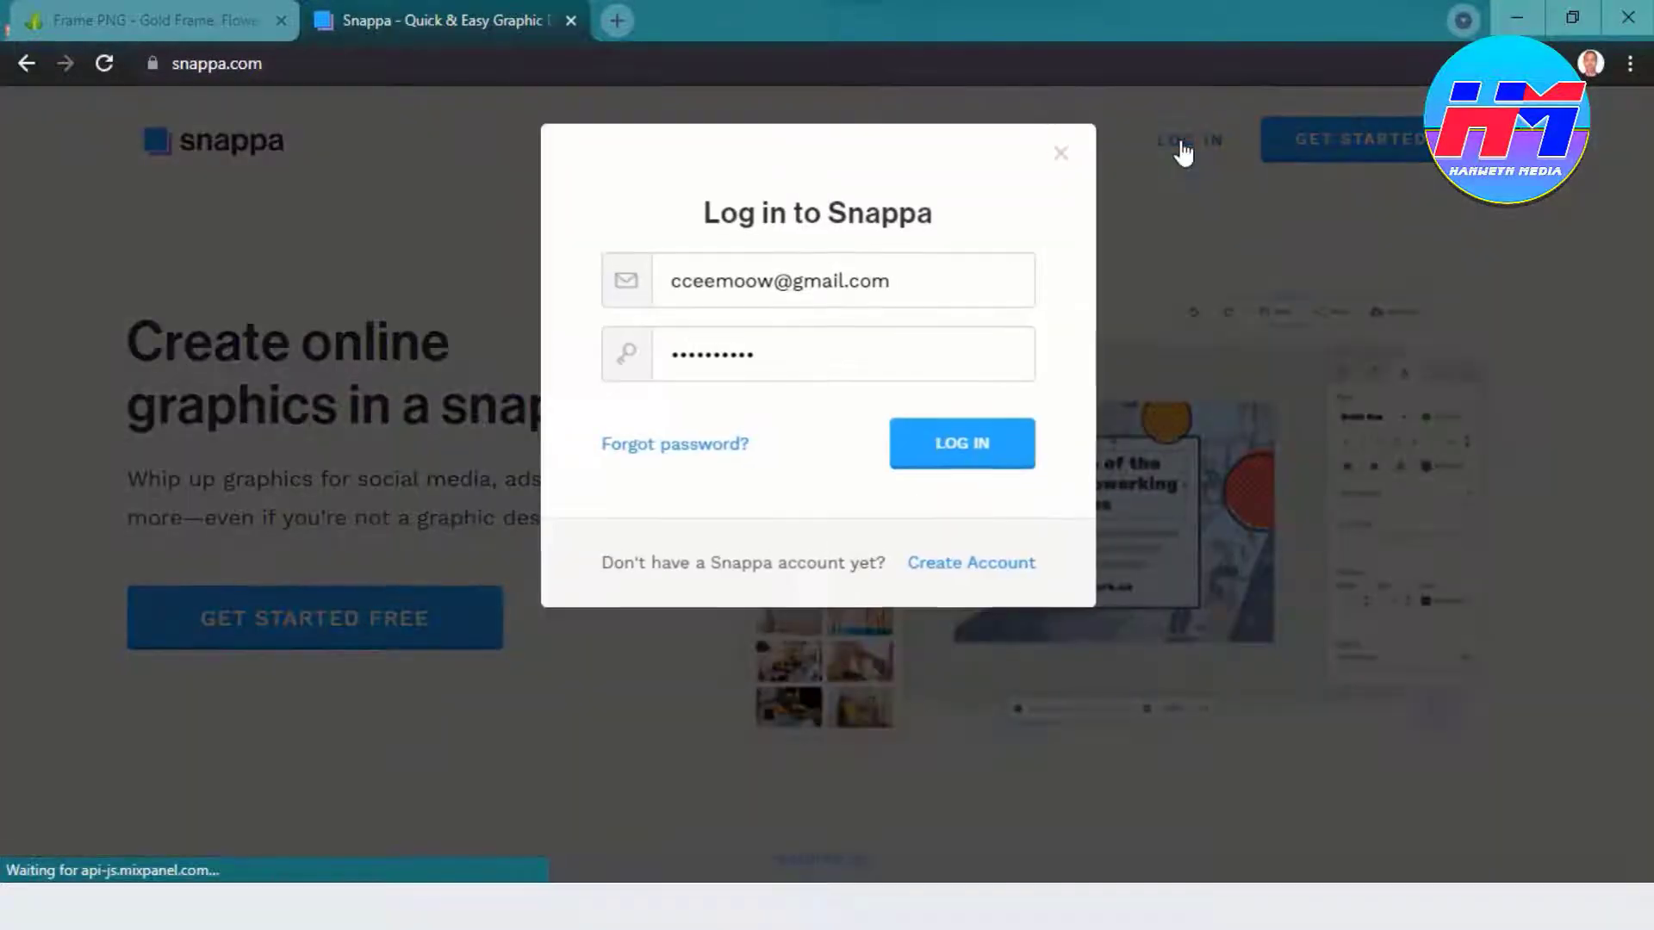
click(775, 355)
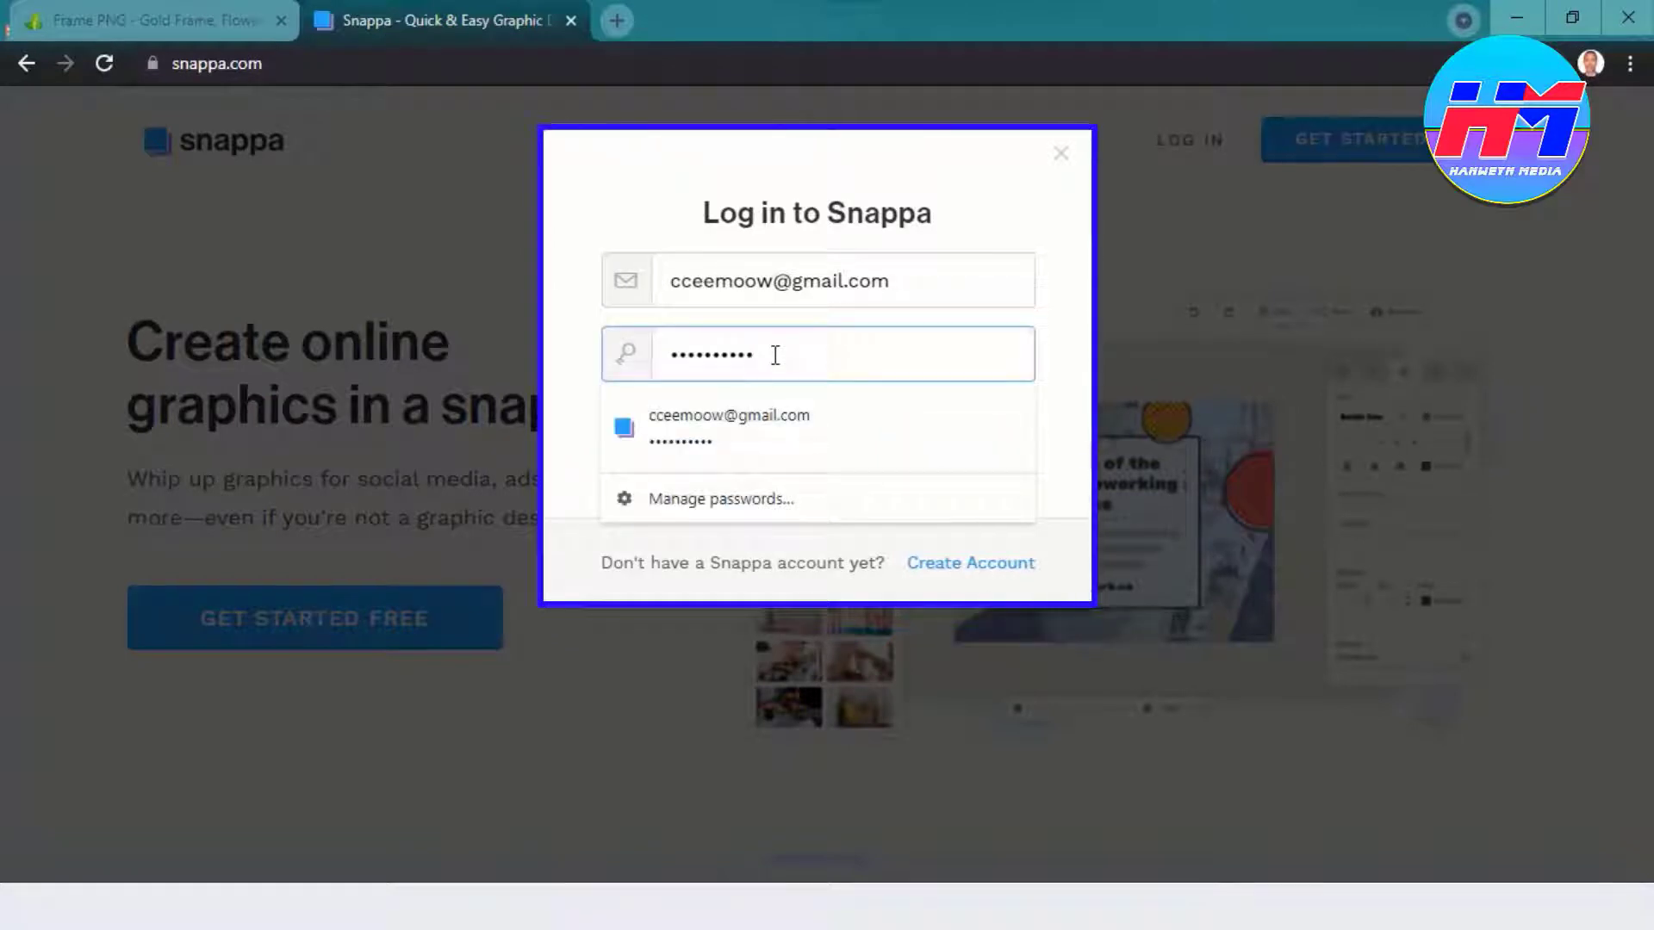
key(ctrl+a)
text(••)
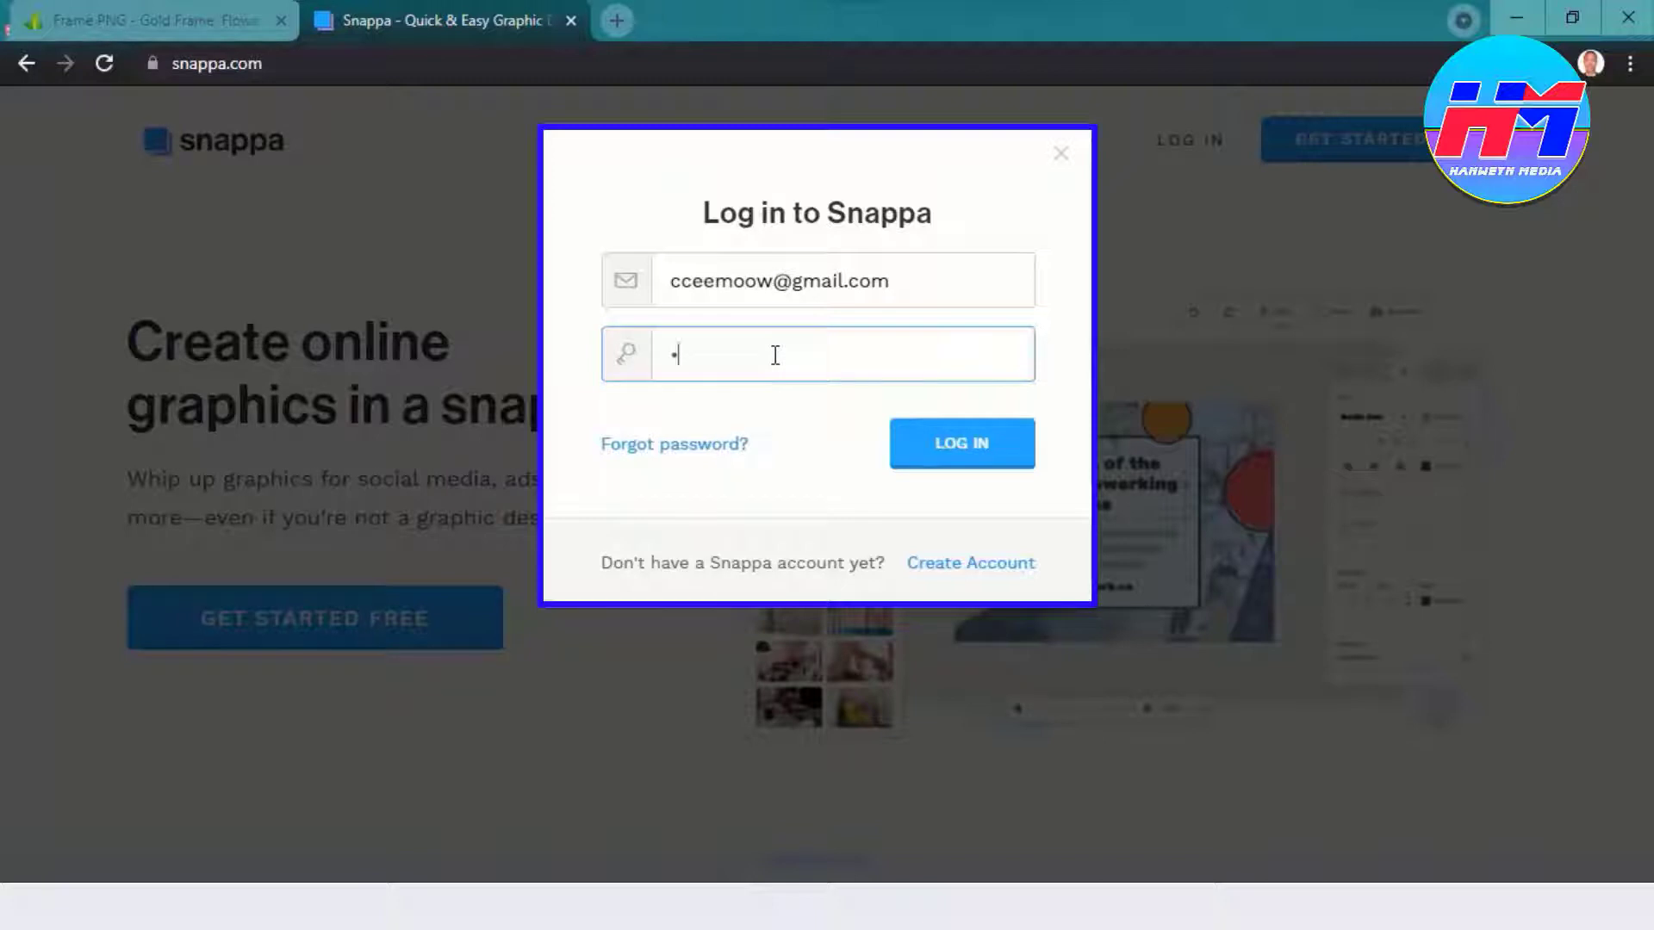
key(BackSpace)
text(••••)
key(Return)
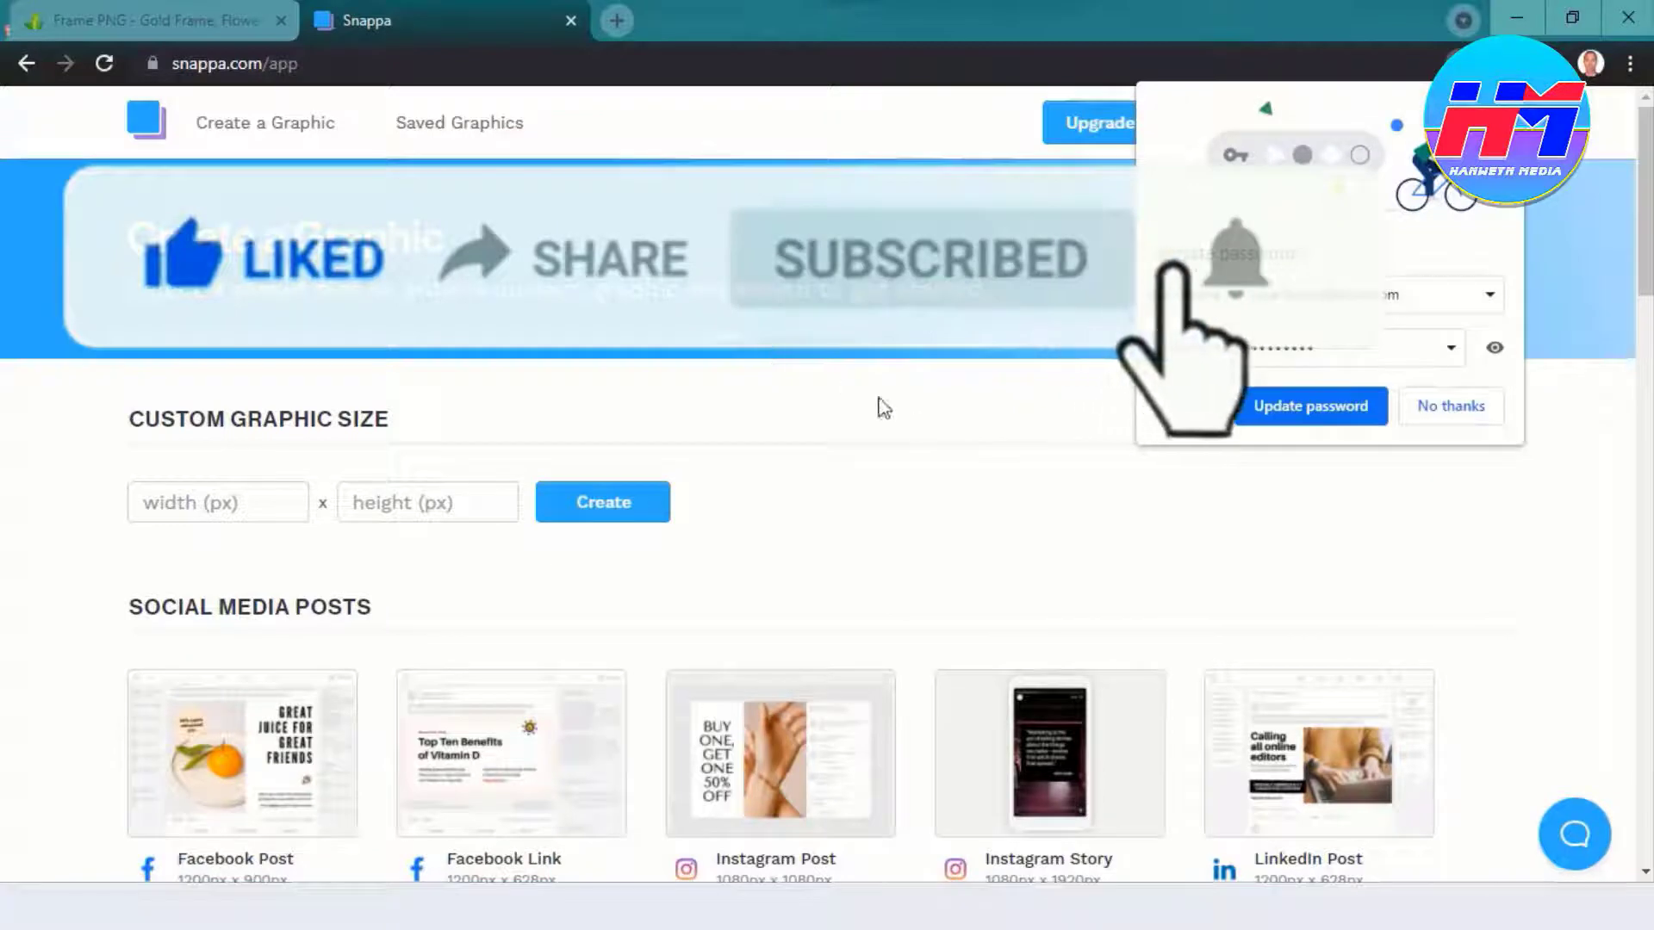
click(1331, 417)
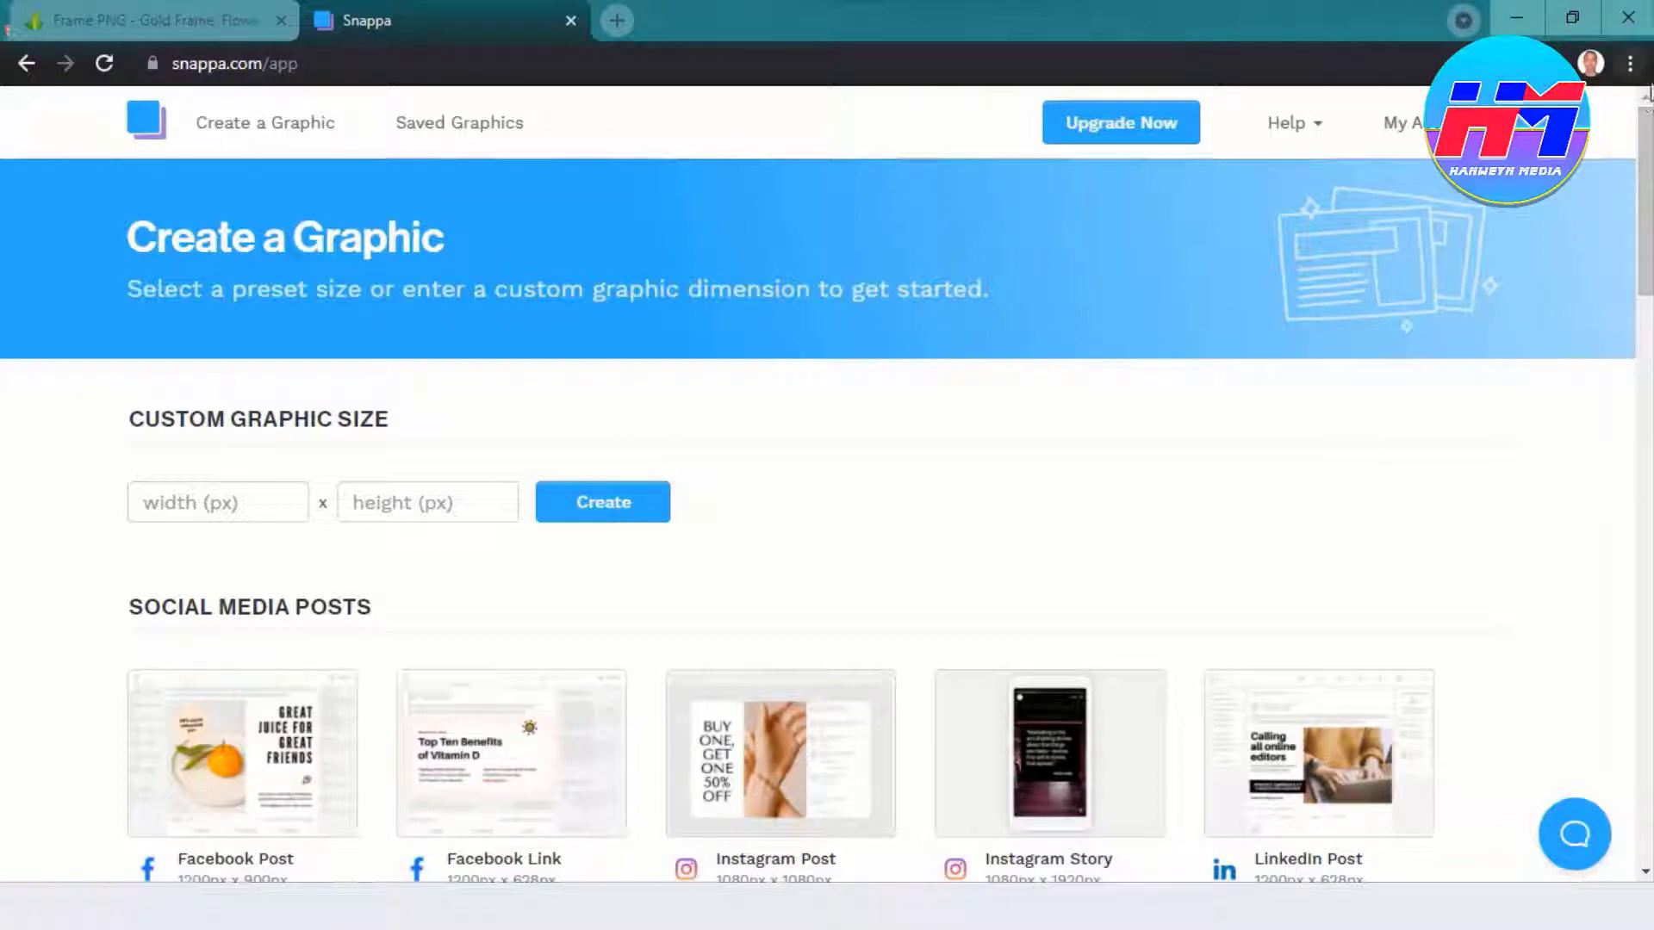
Step: Choose the YouTube Thumbnail preset (1280px x 720px) from the social media post sizes
drag(1647, 148, 1646, 287)
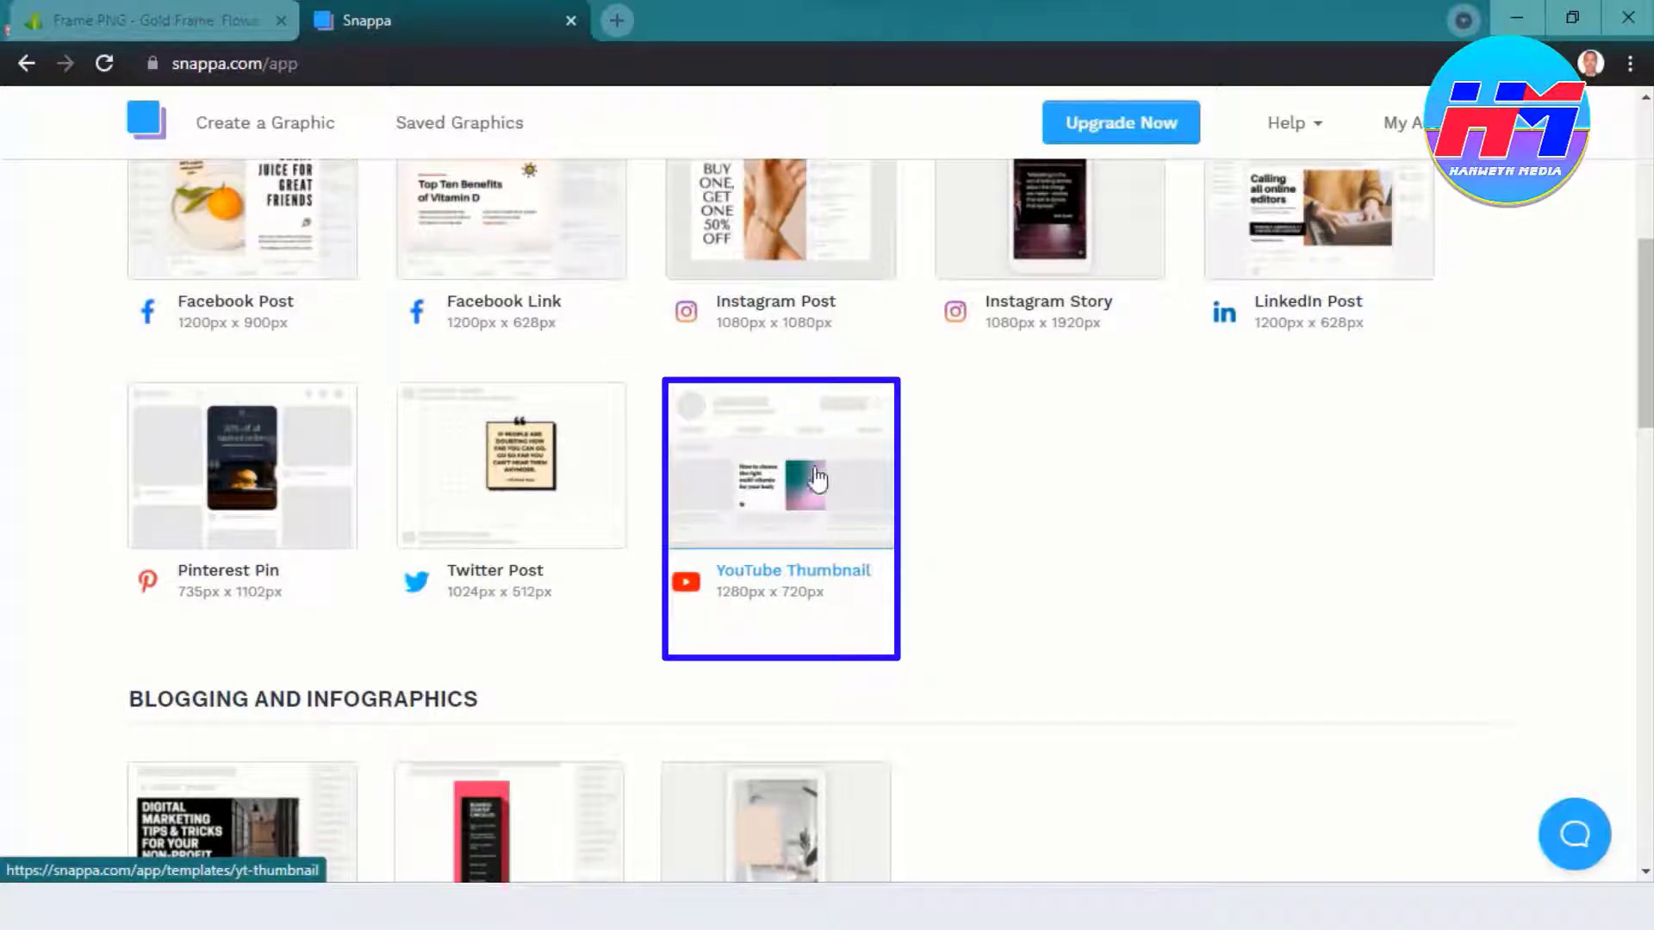
click(745, 486)
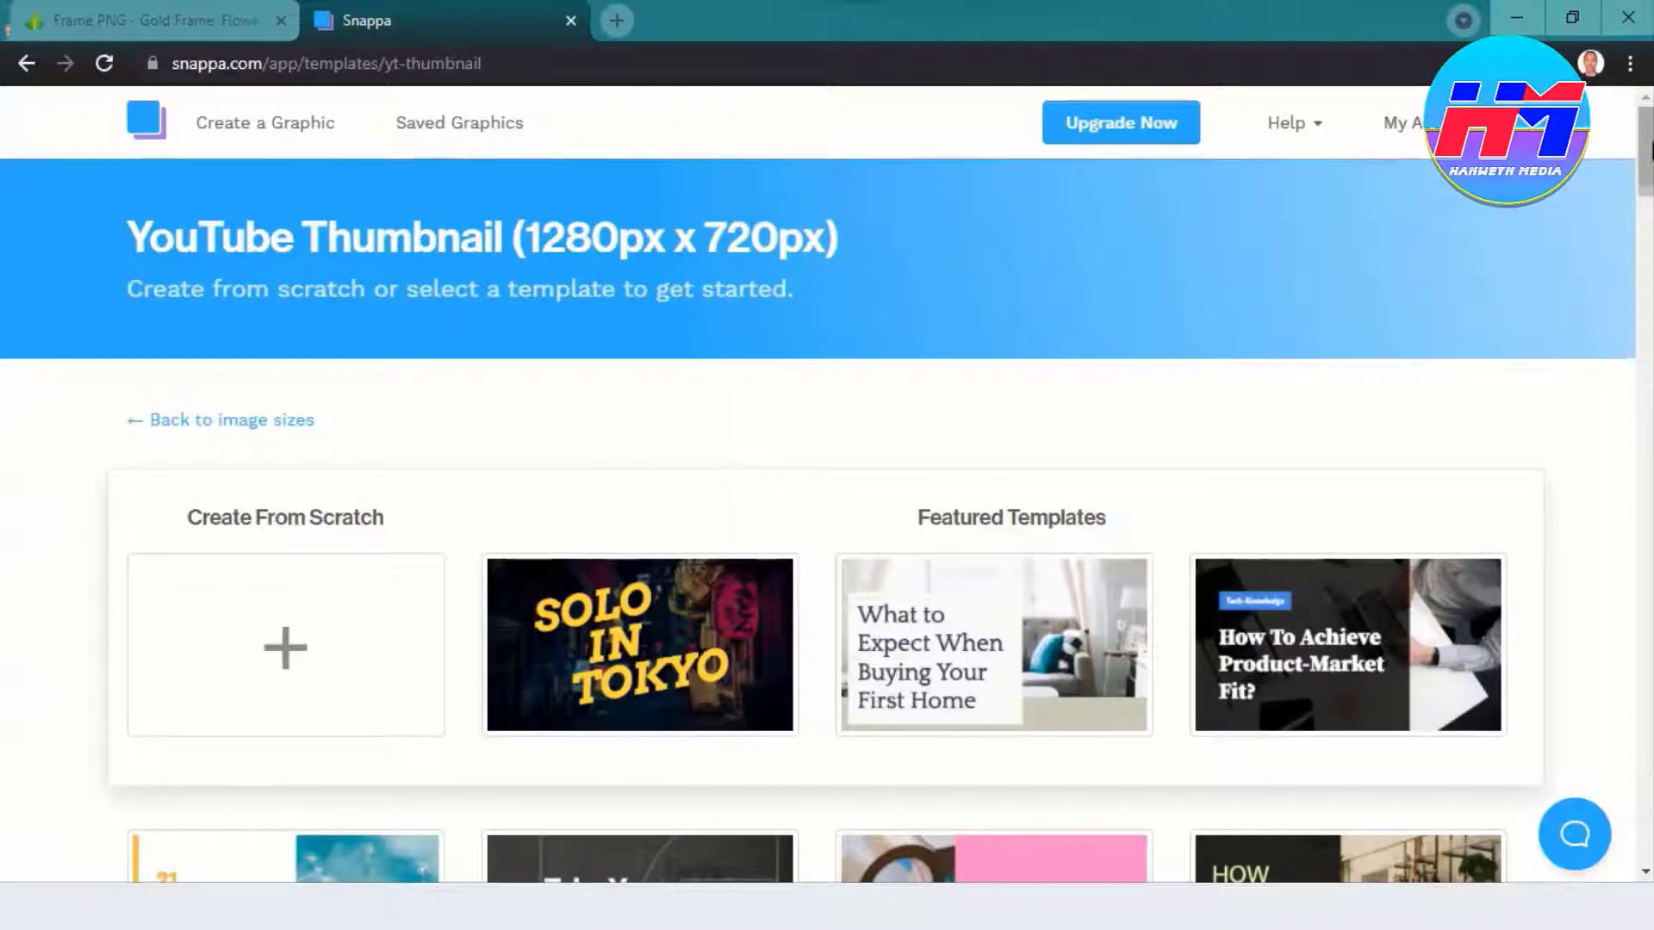
Step: Look through the gallery of YouTube thumbnail templates and return to the featured ones
drag(1650, 150, 1649, 248)
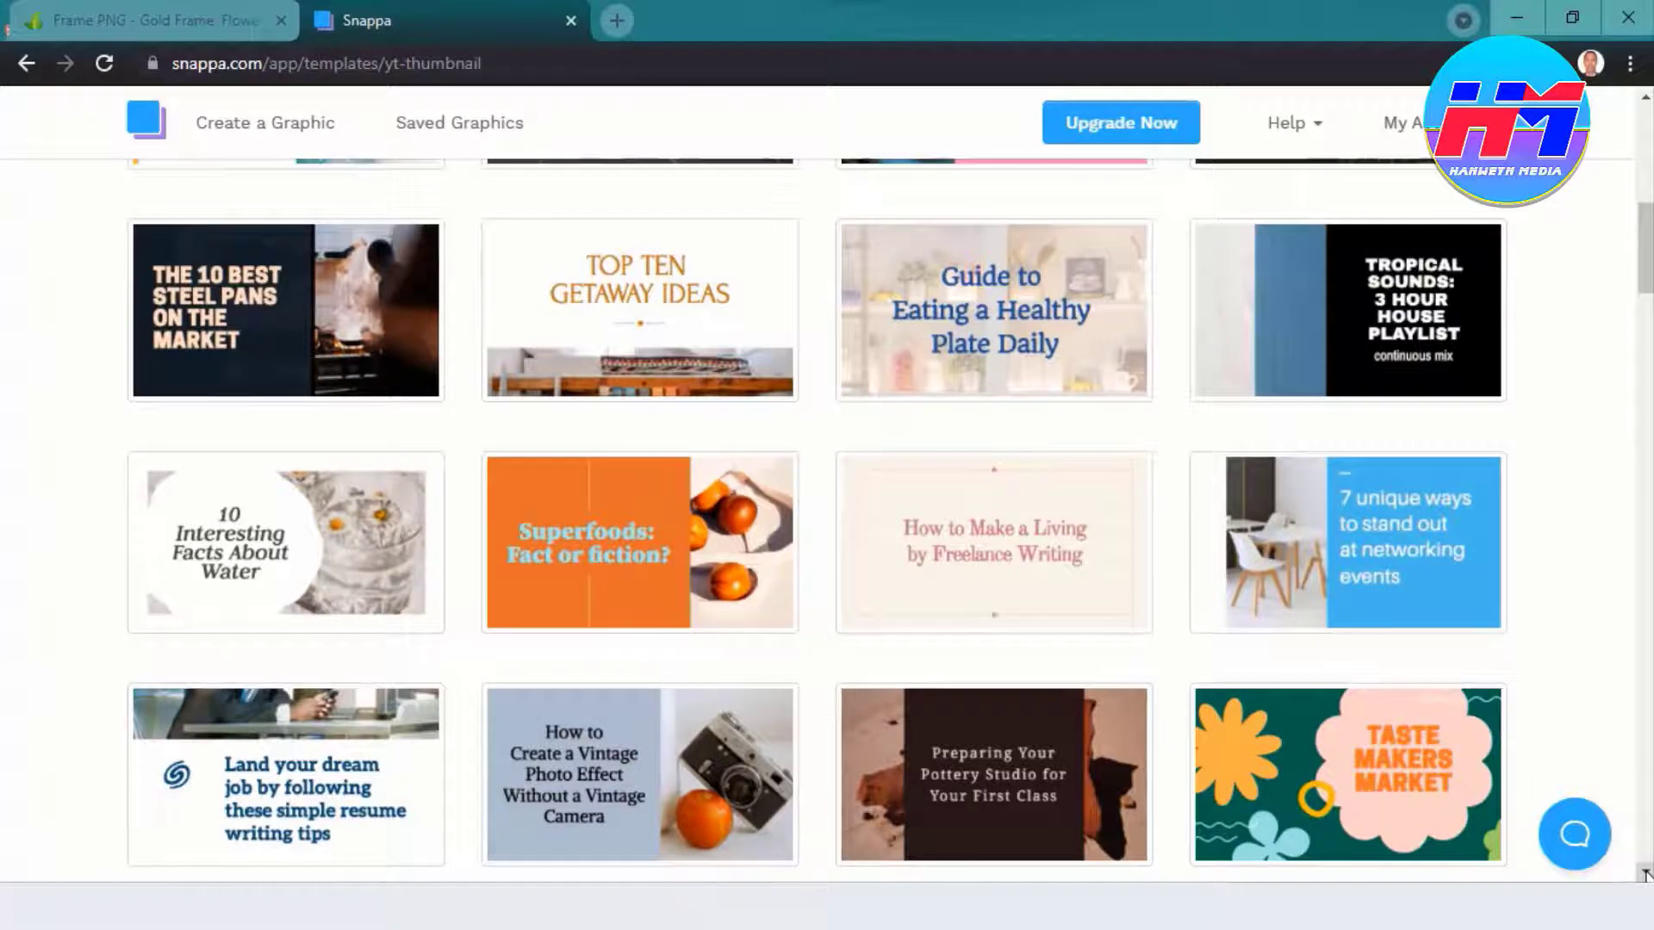
scroll(1646, 874, down, 5)
scroll(1645, 874, down, 8)
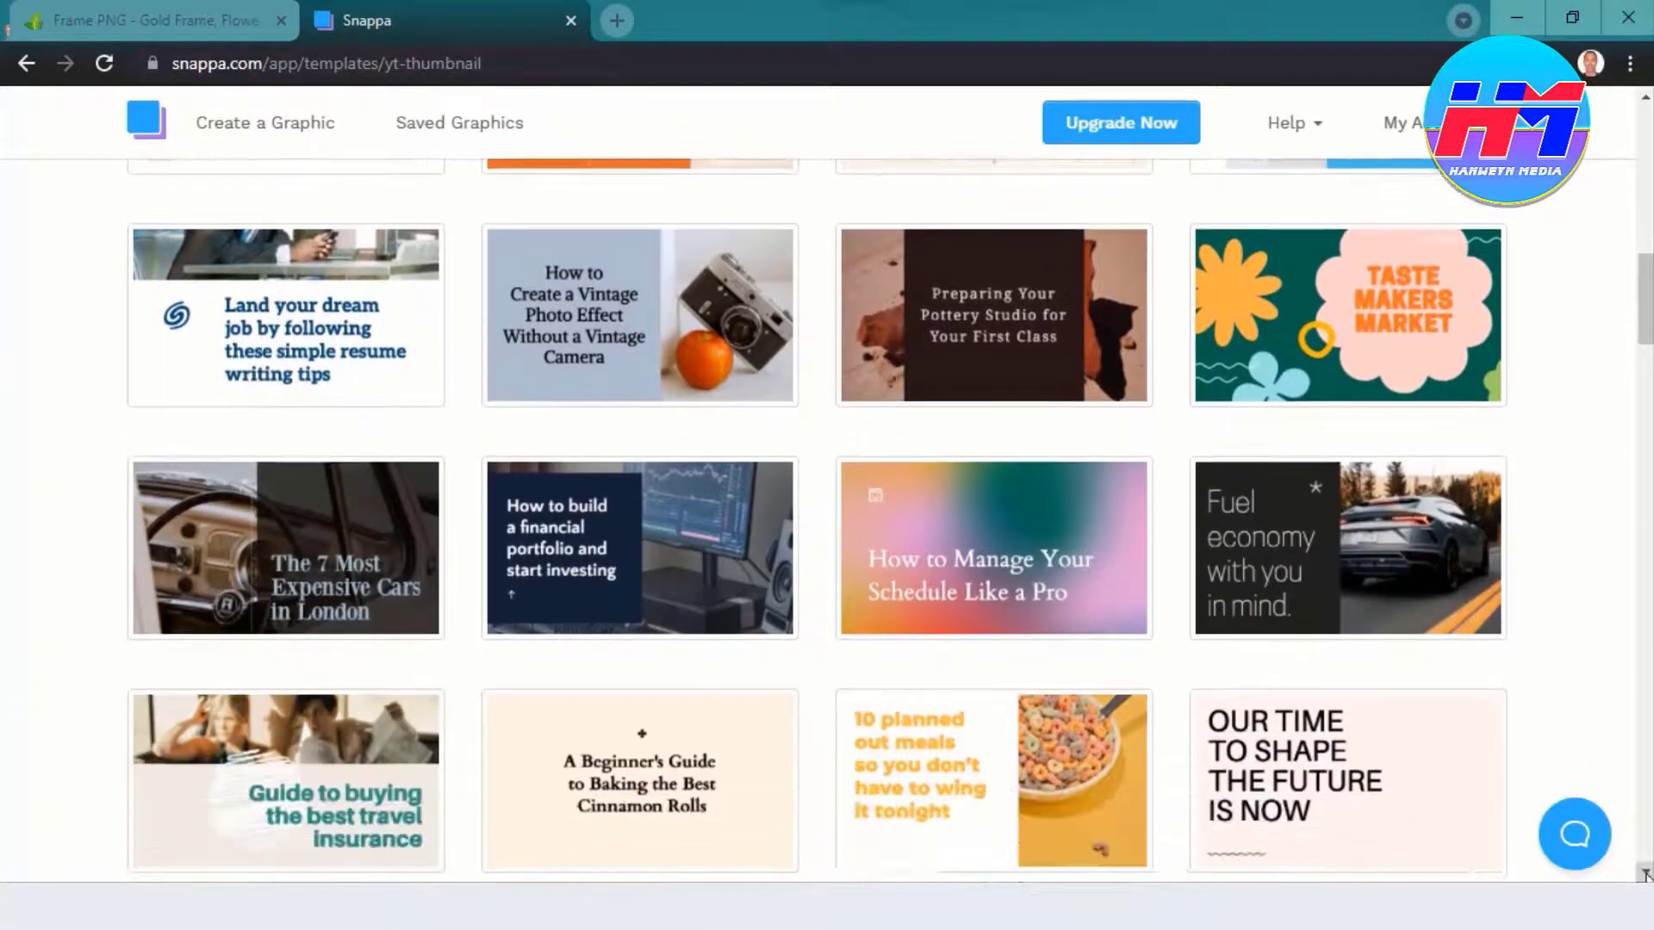
scroll(1645, 874, down, 1)
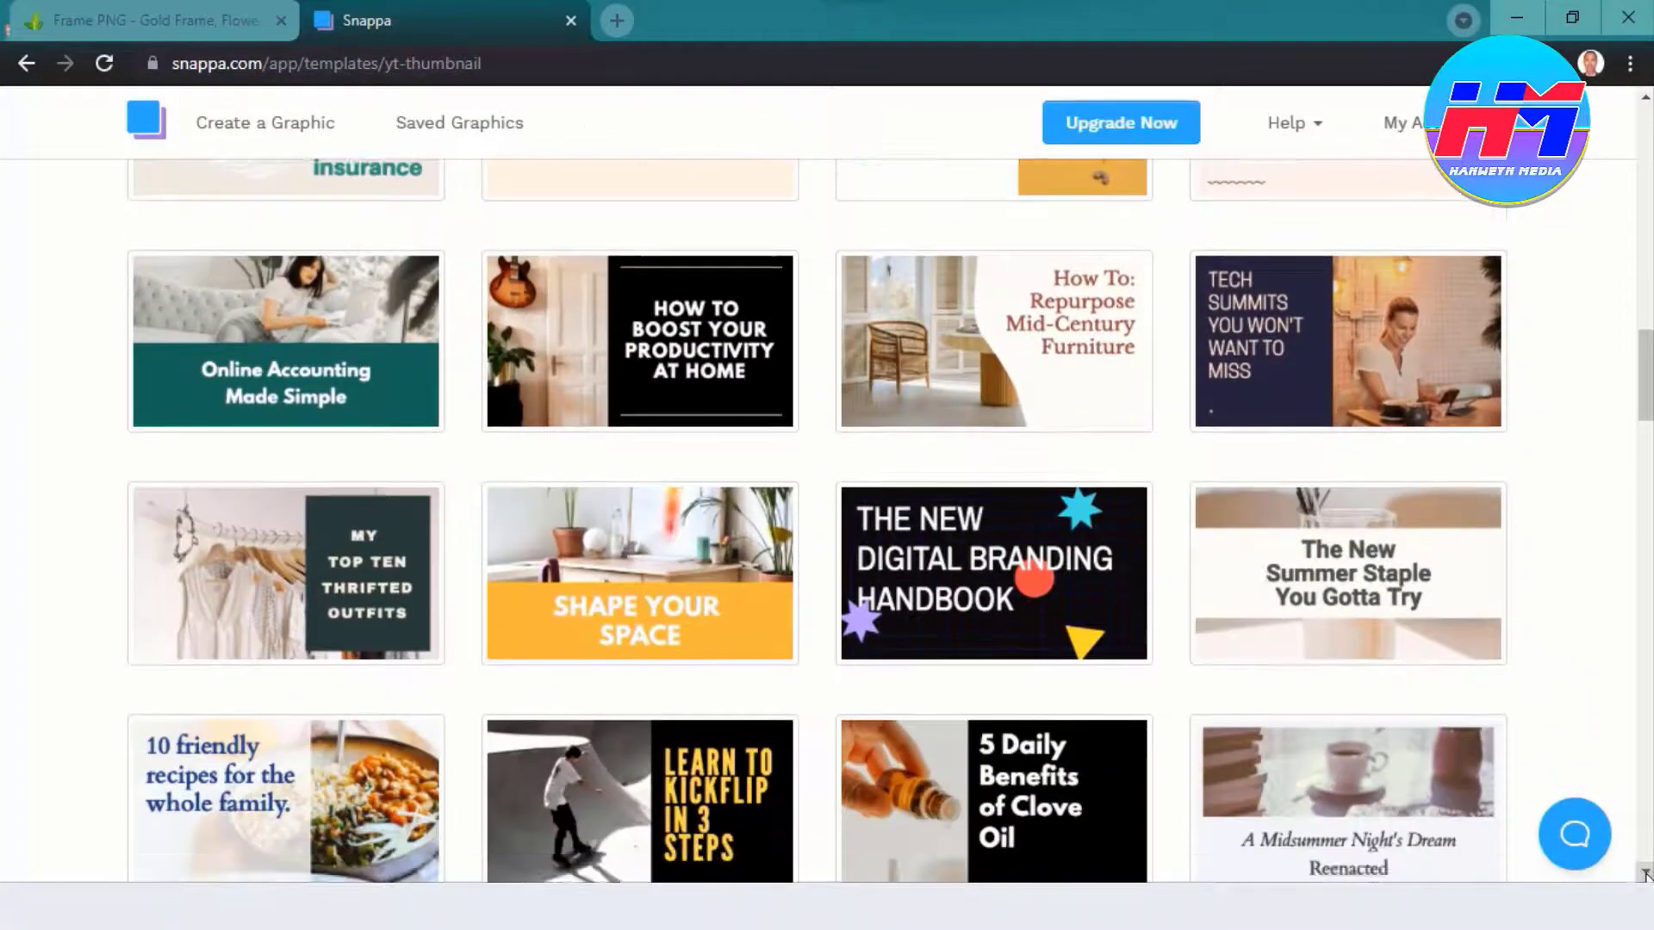
scroll(1645, 874, down, 5)
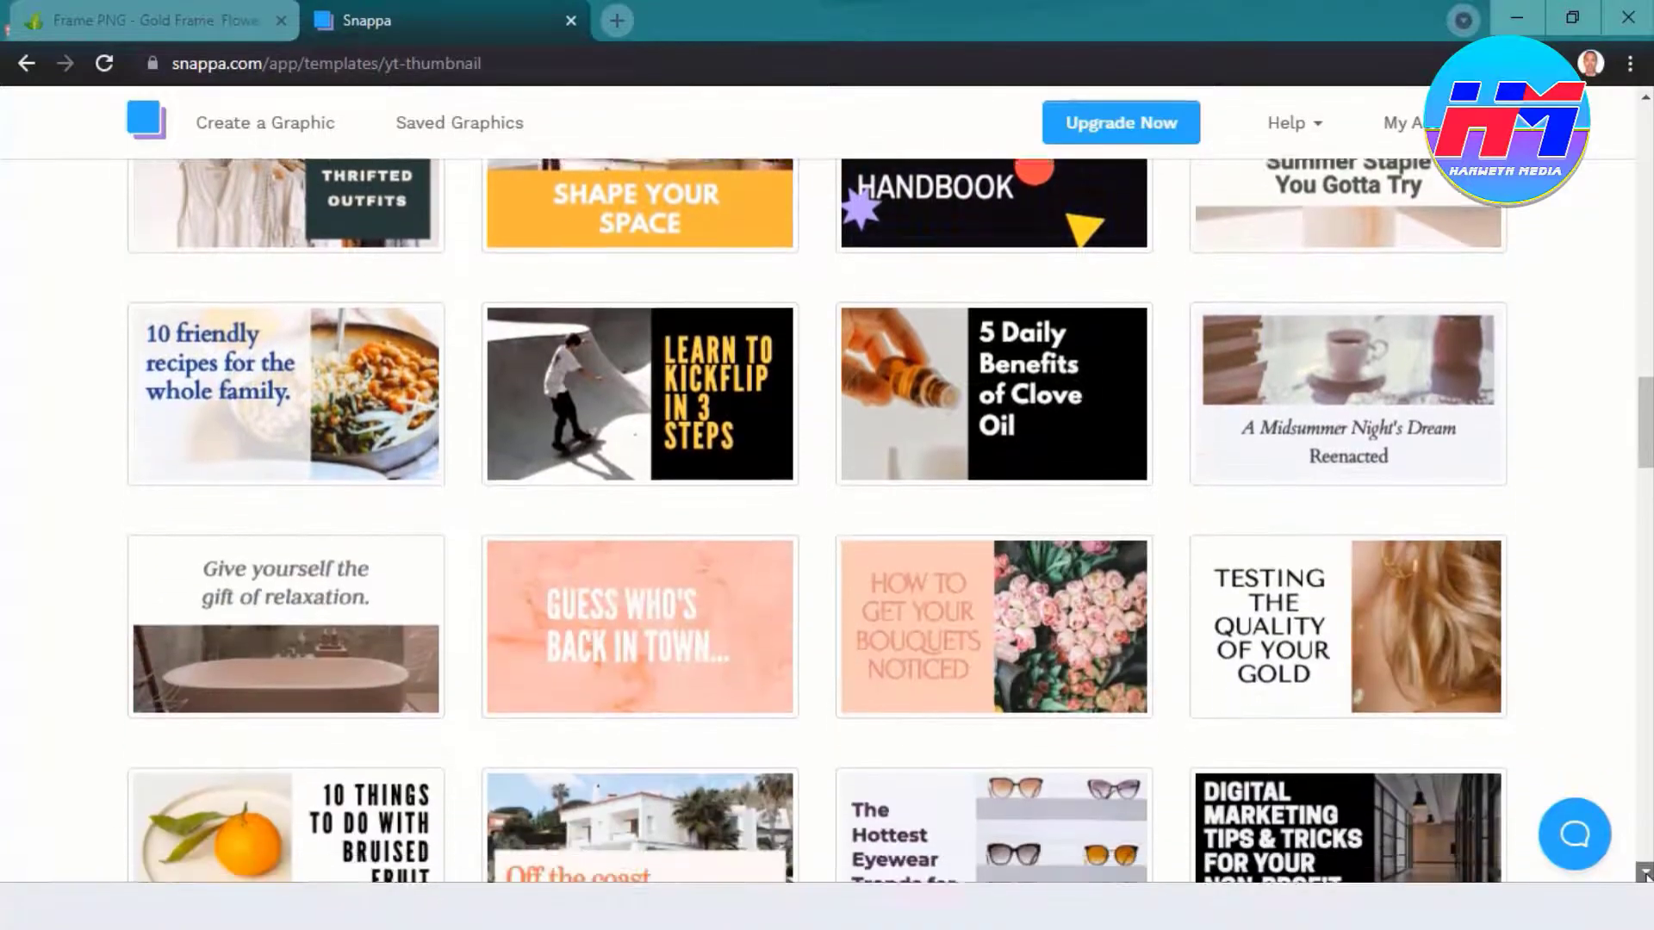
scroll(1645, 874, down, 4)
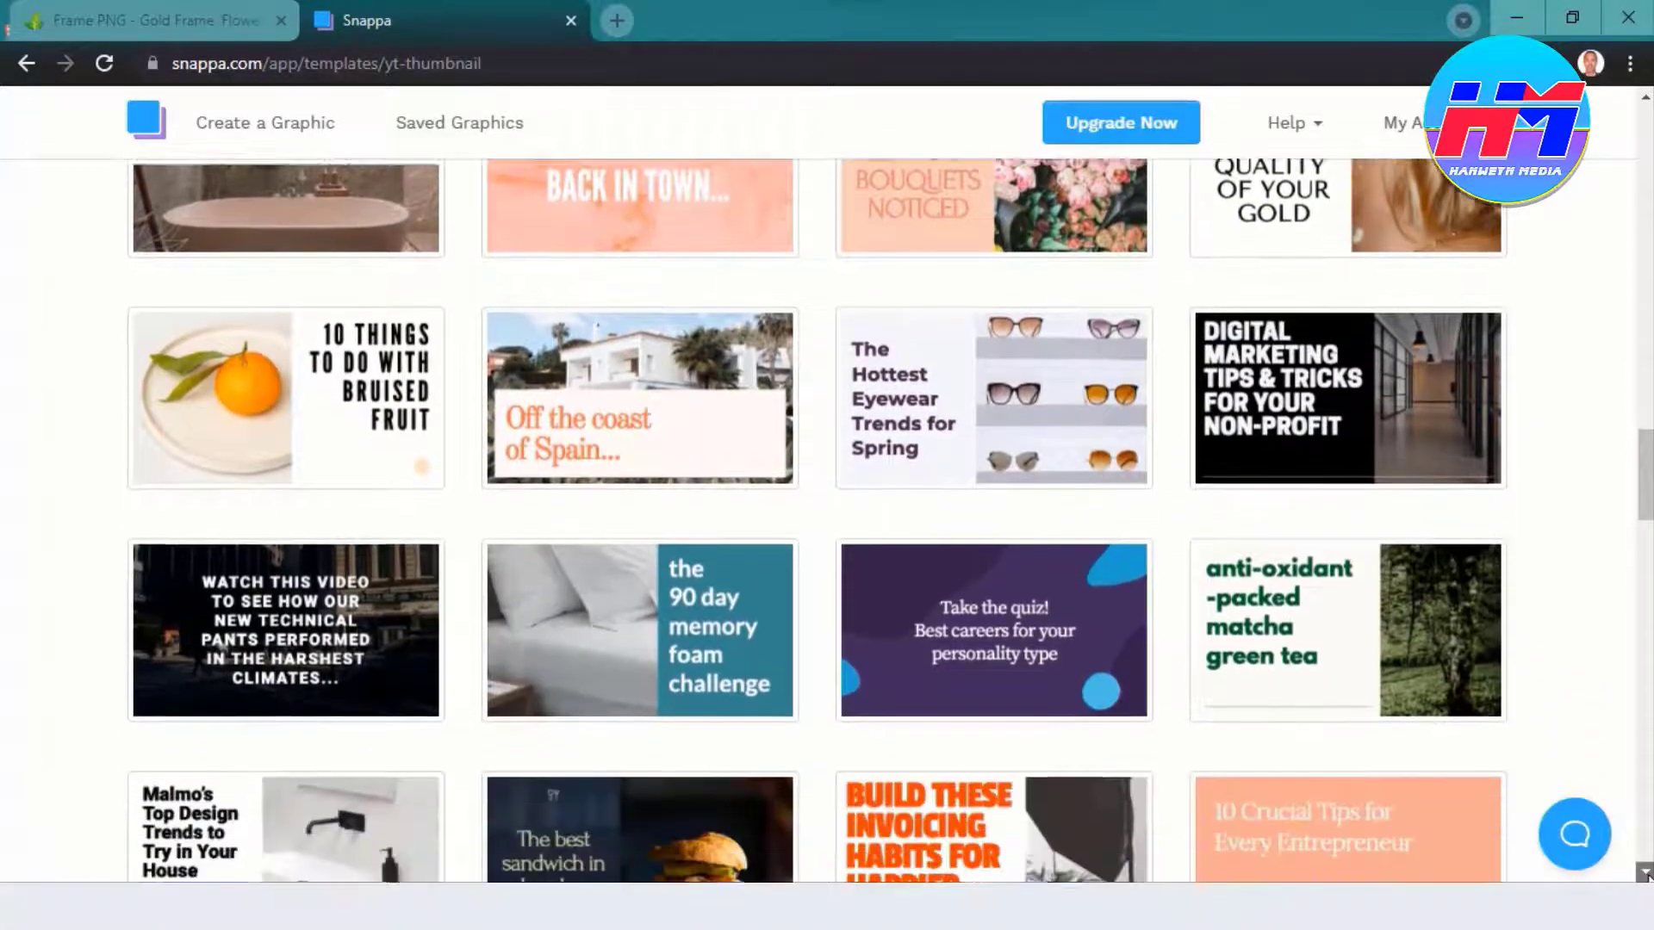
scroll(1645, 874, down, 4)
scroll(1645, 875, down, 5)
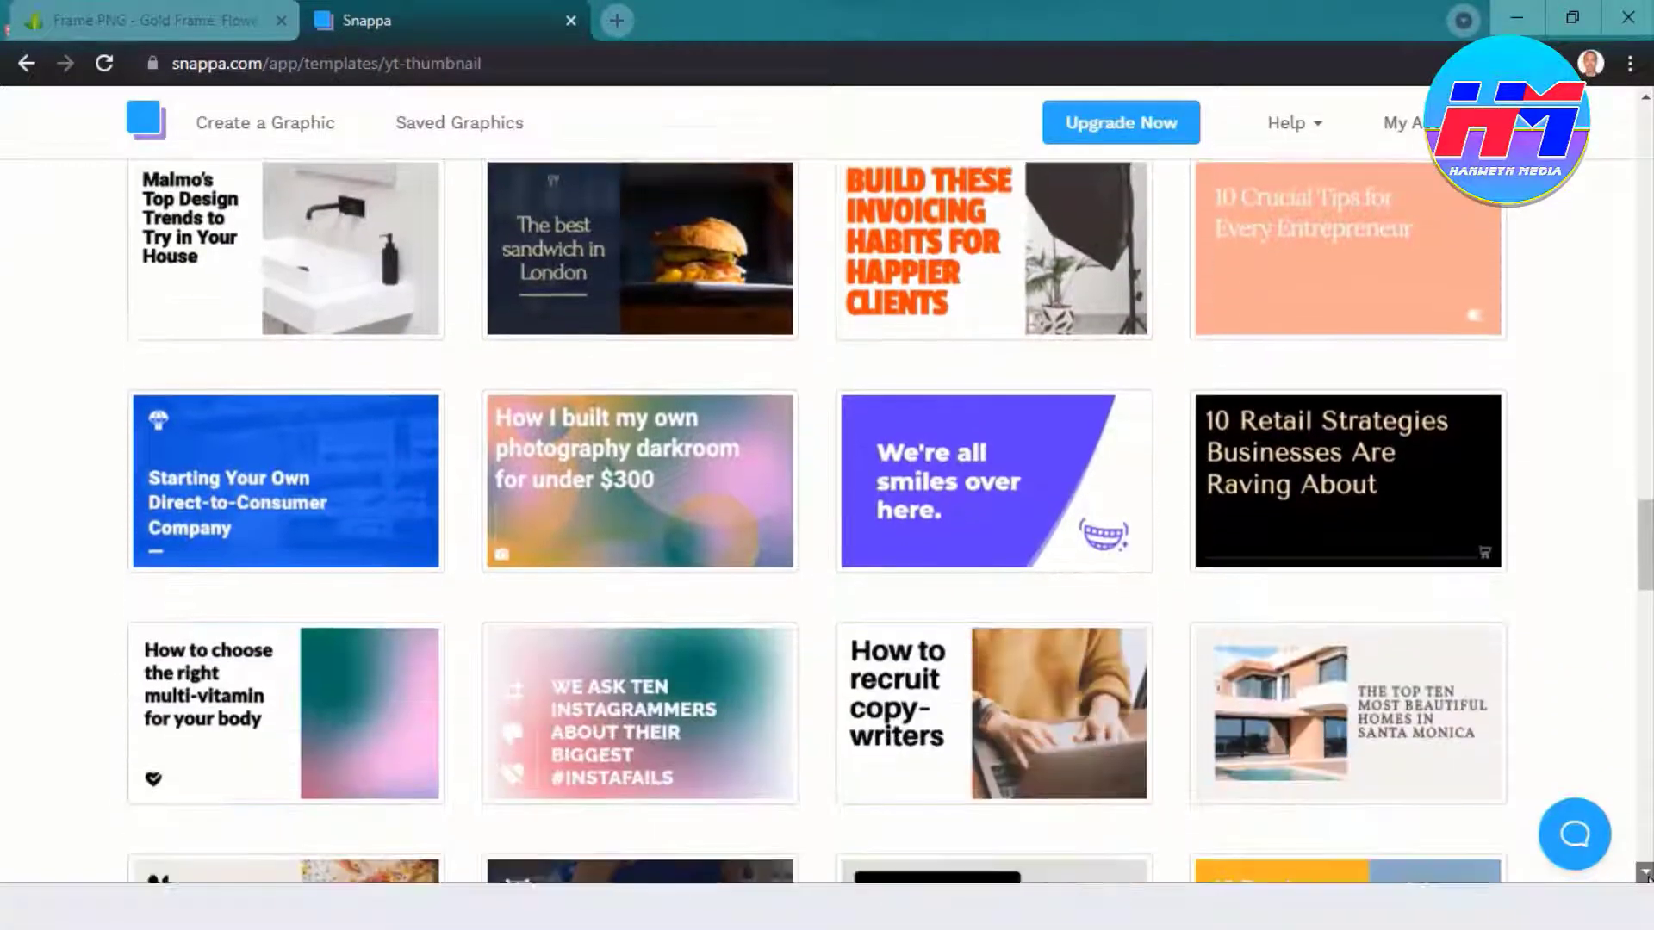
scroll(1645, 874, down, 3)
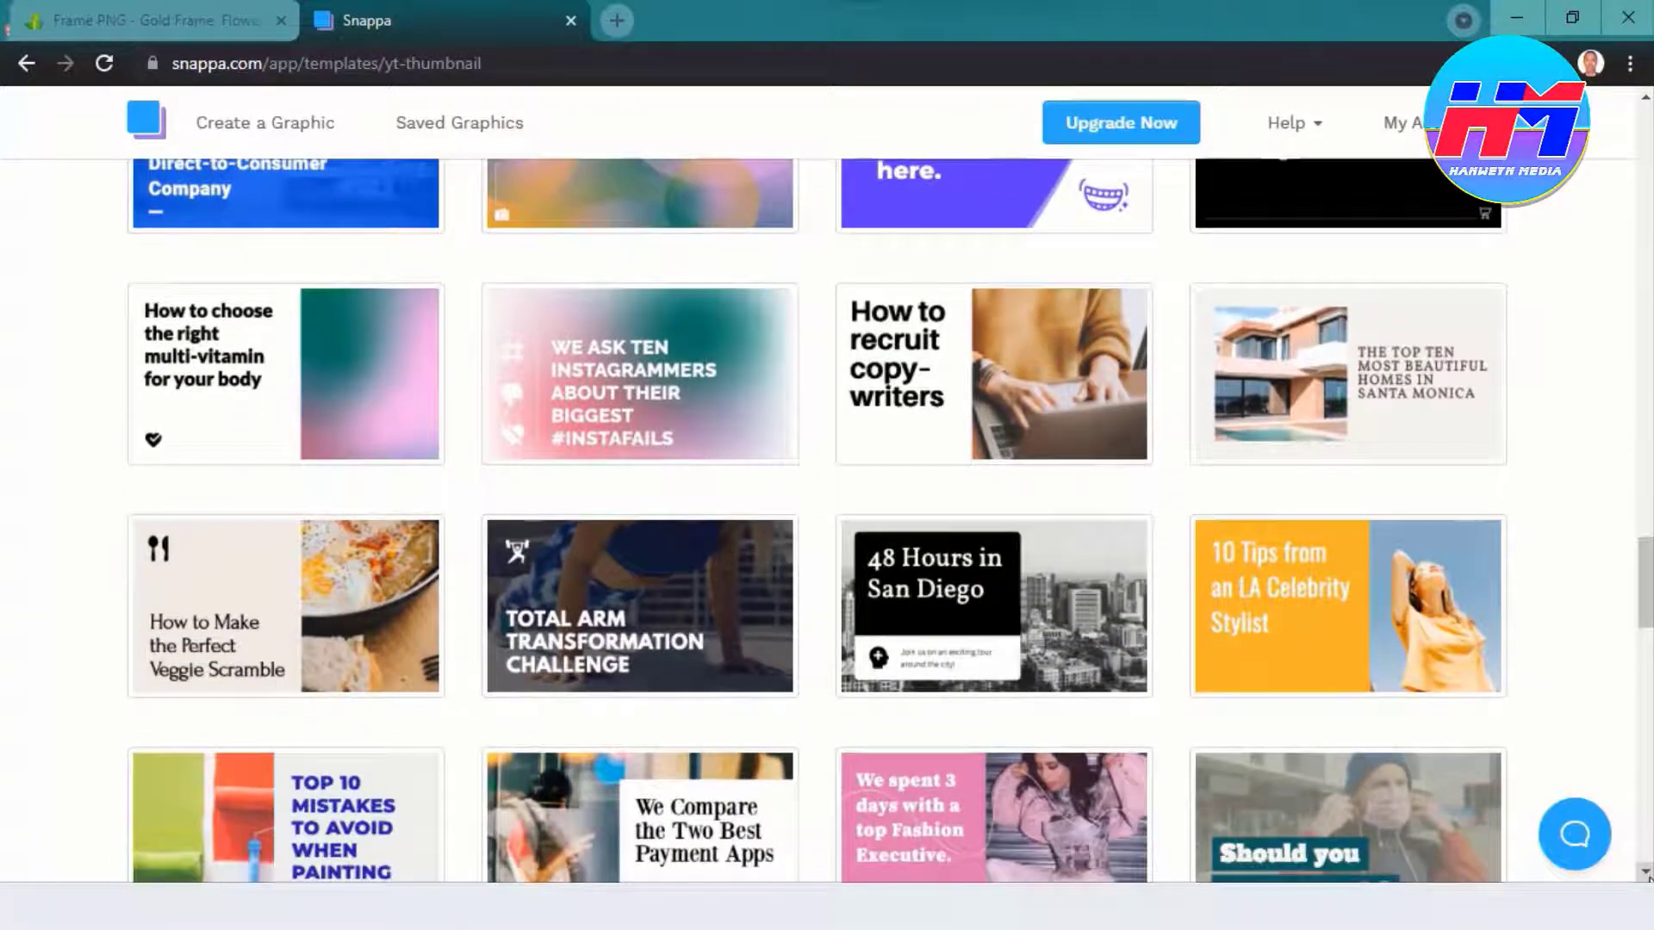
scroll(1646, 877, down, 4)
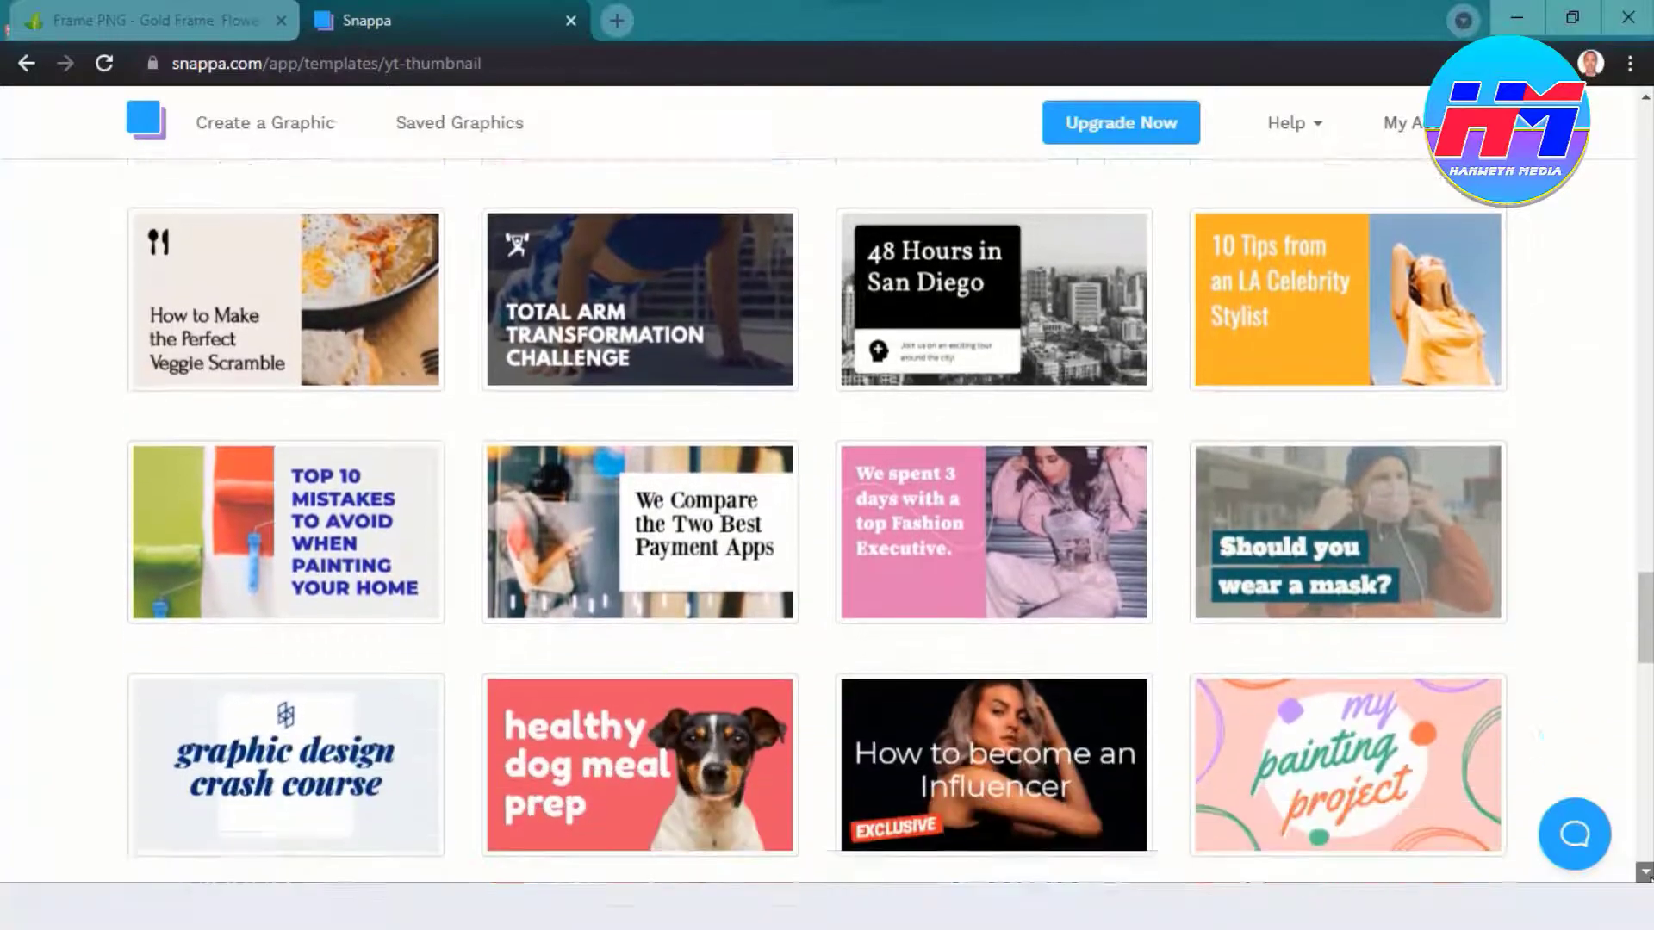
scroll(1646, 874, down, 4)
click(1646, 874)
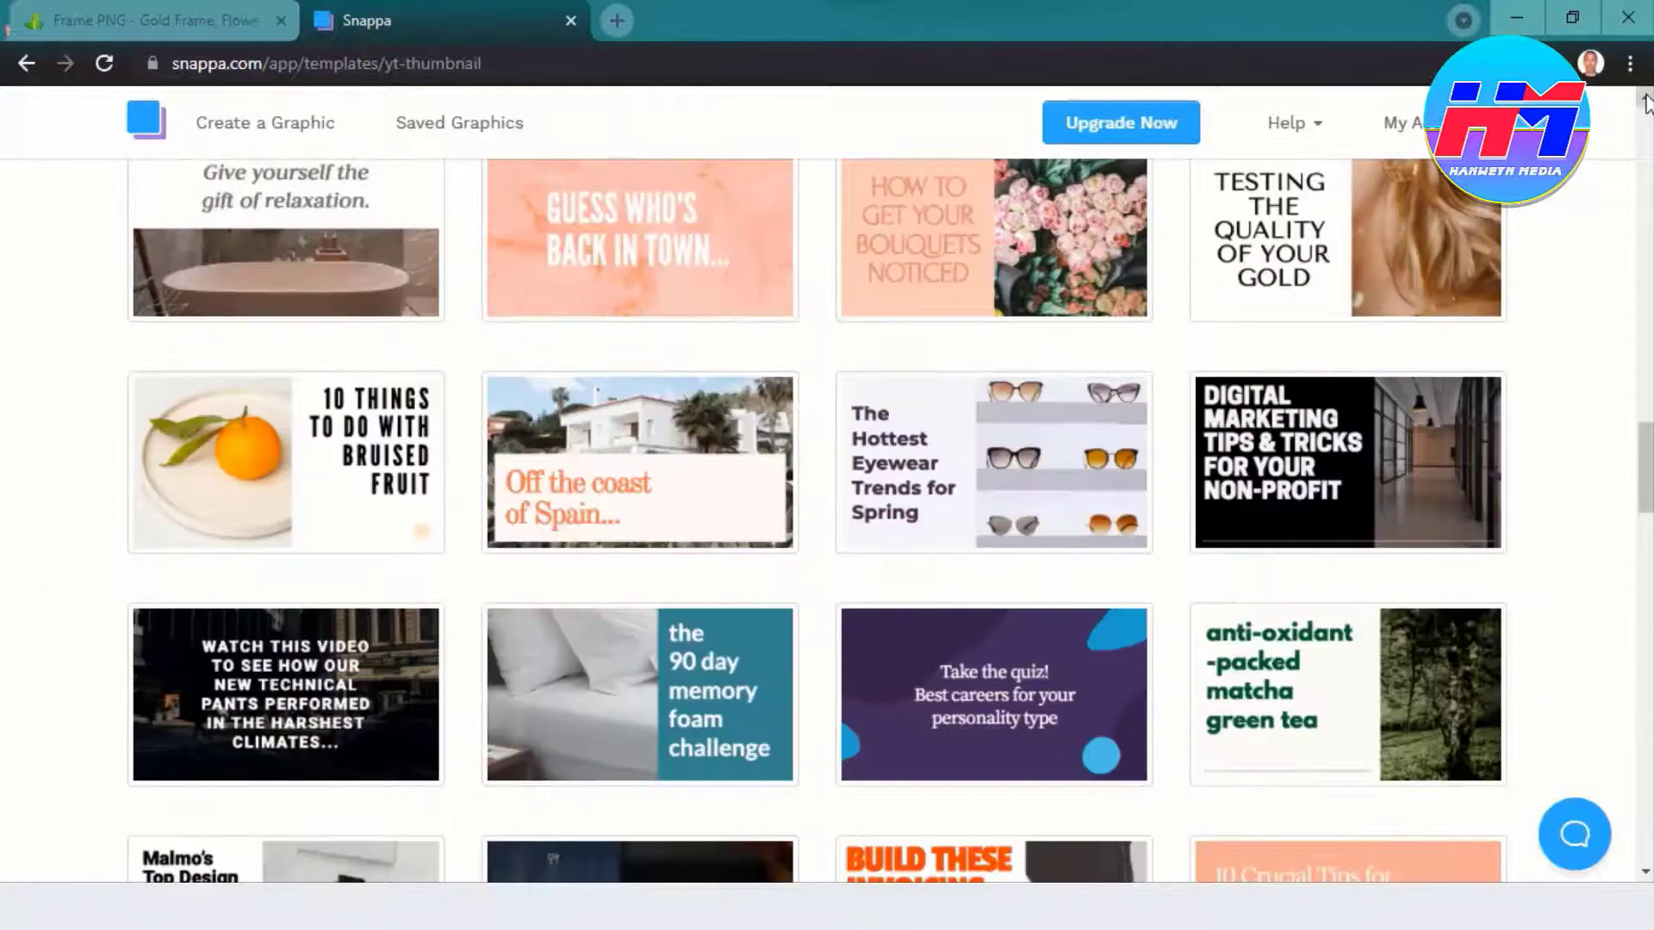
click(1646, 100)
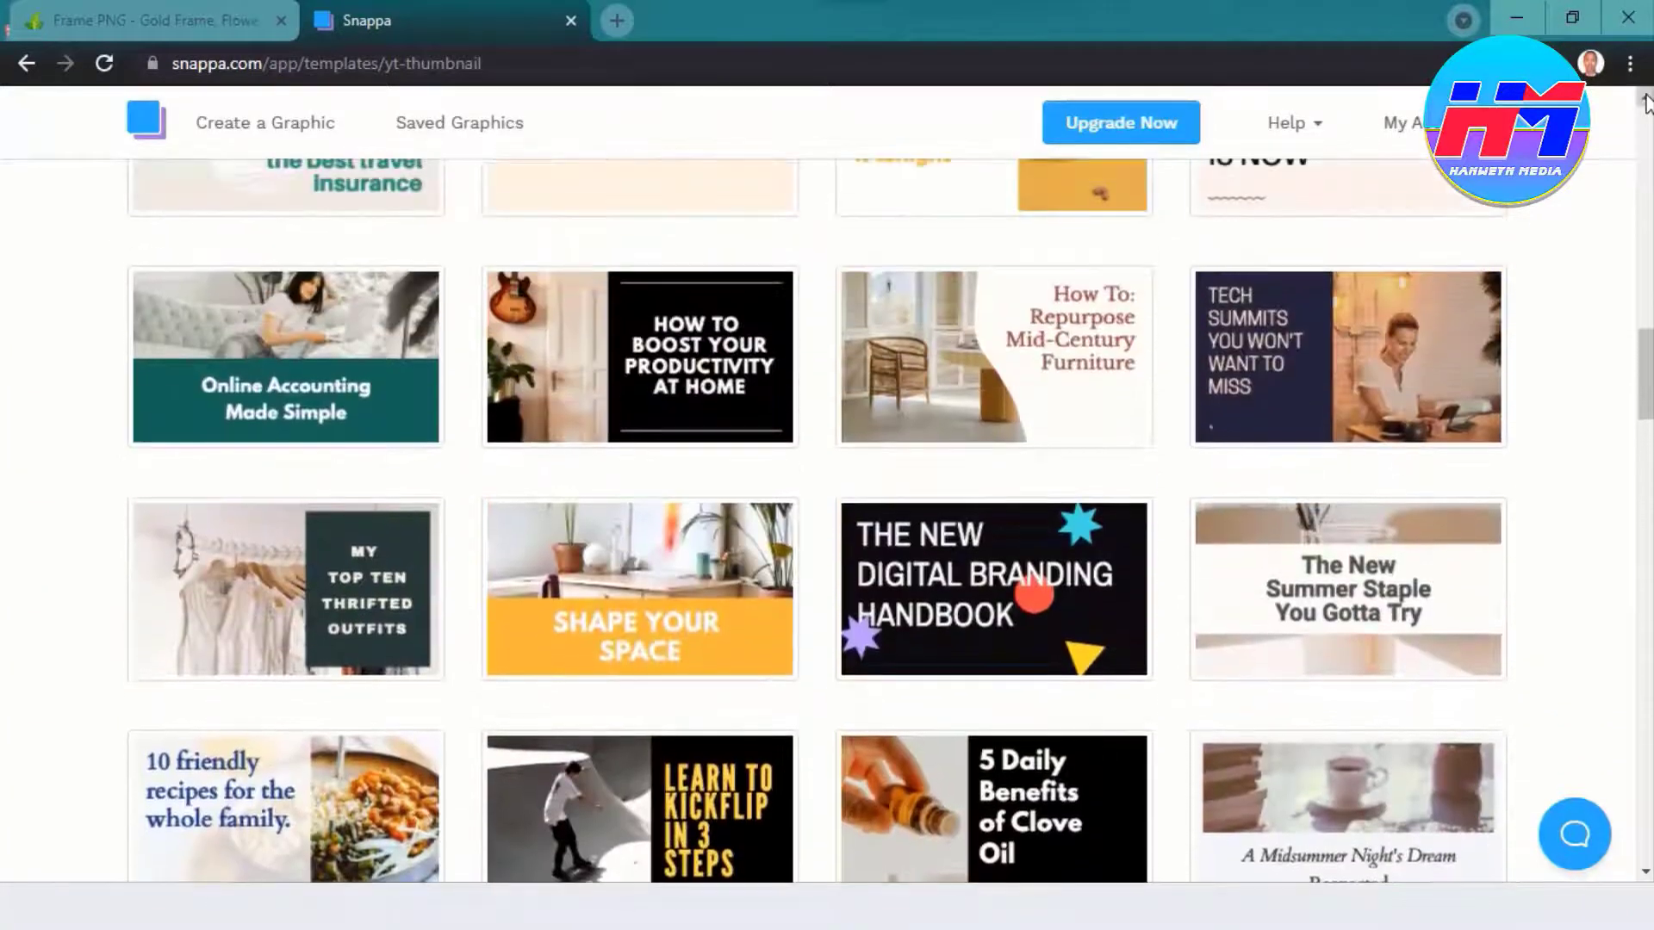
click(1646, 102)
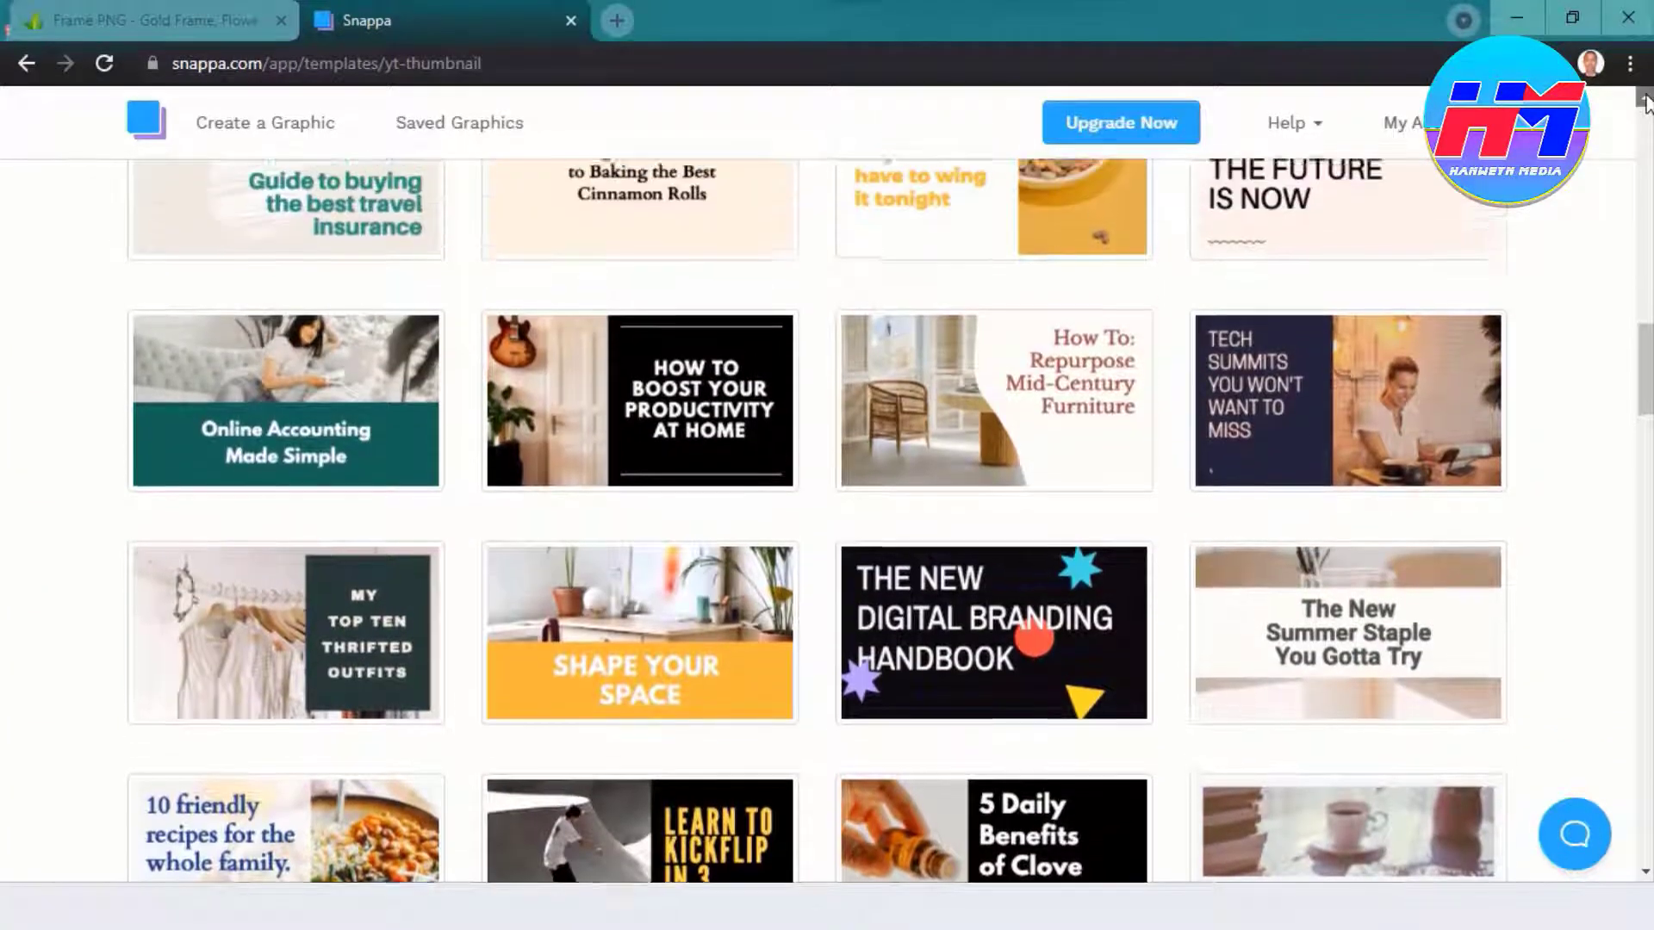
click(1646, 101)
click(1646, 102)
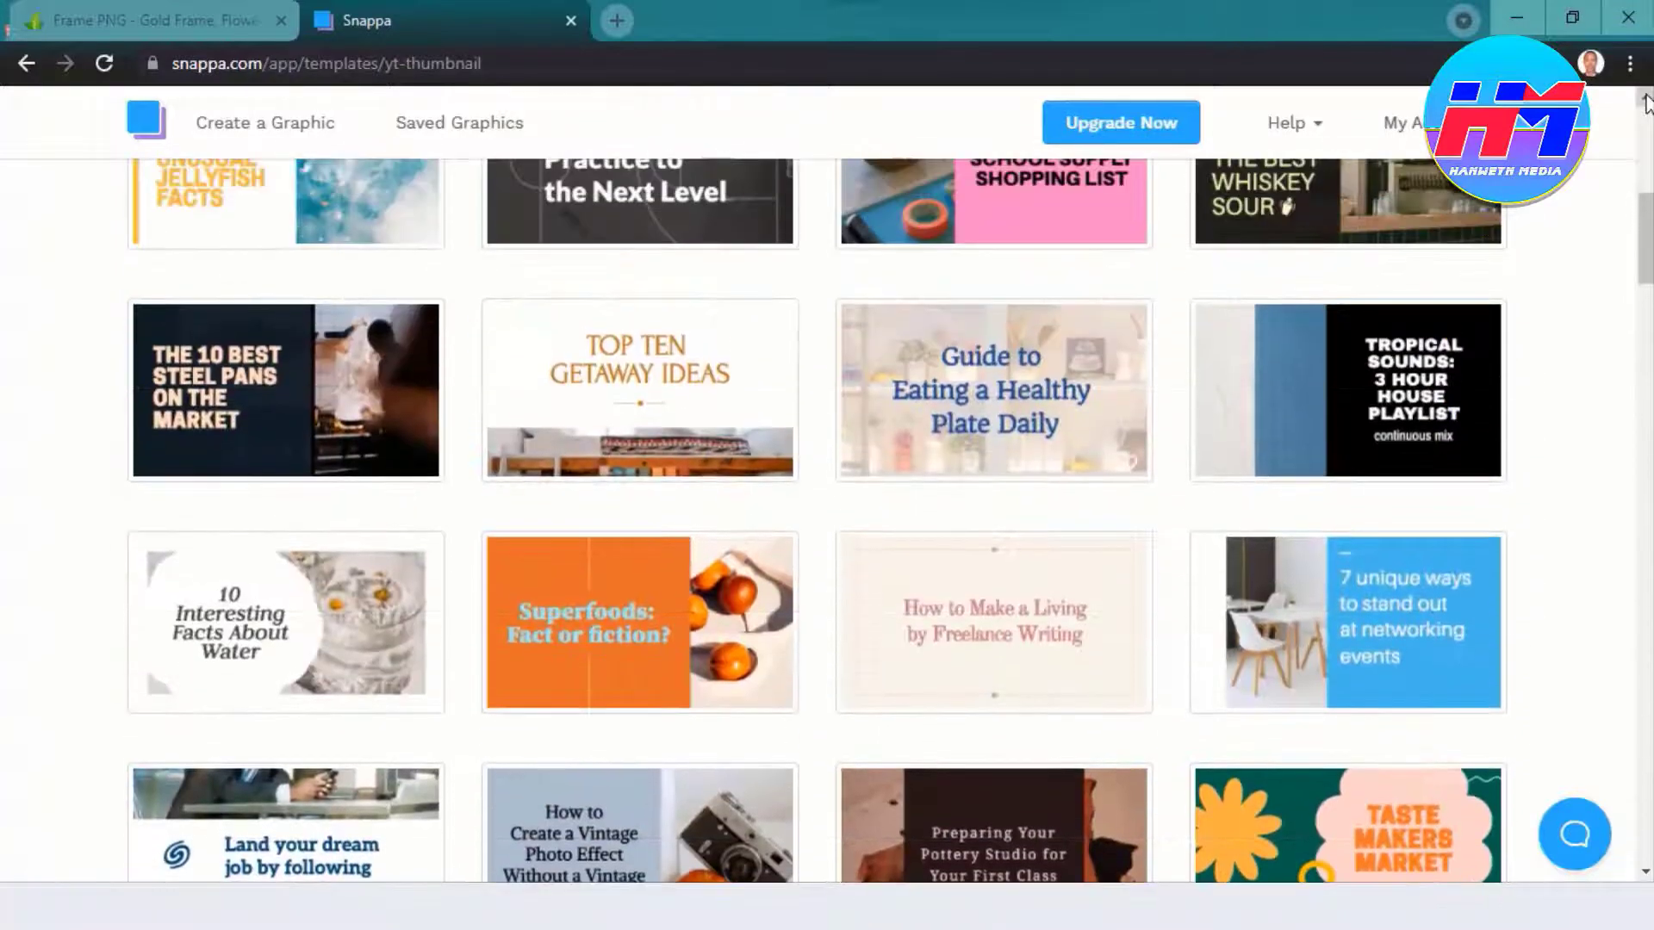
click(1646, 102)
click(1646, 101)
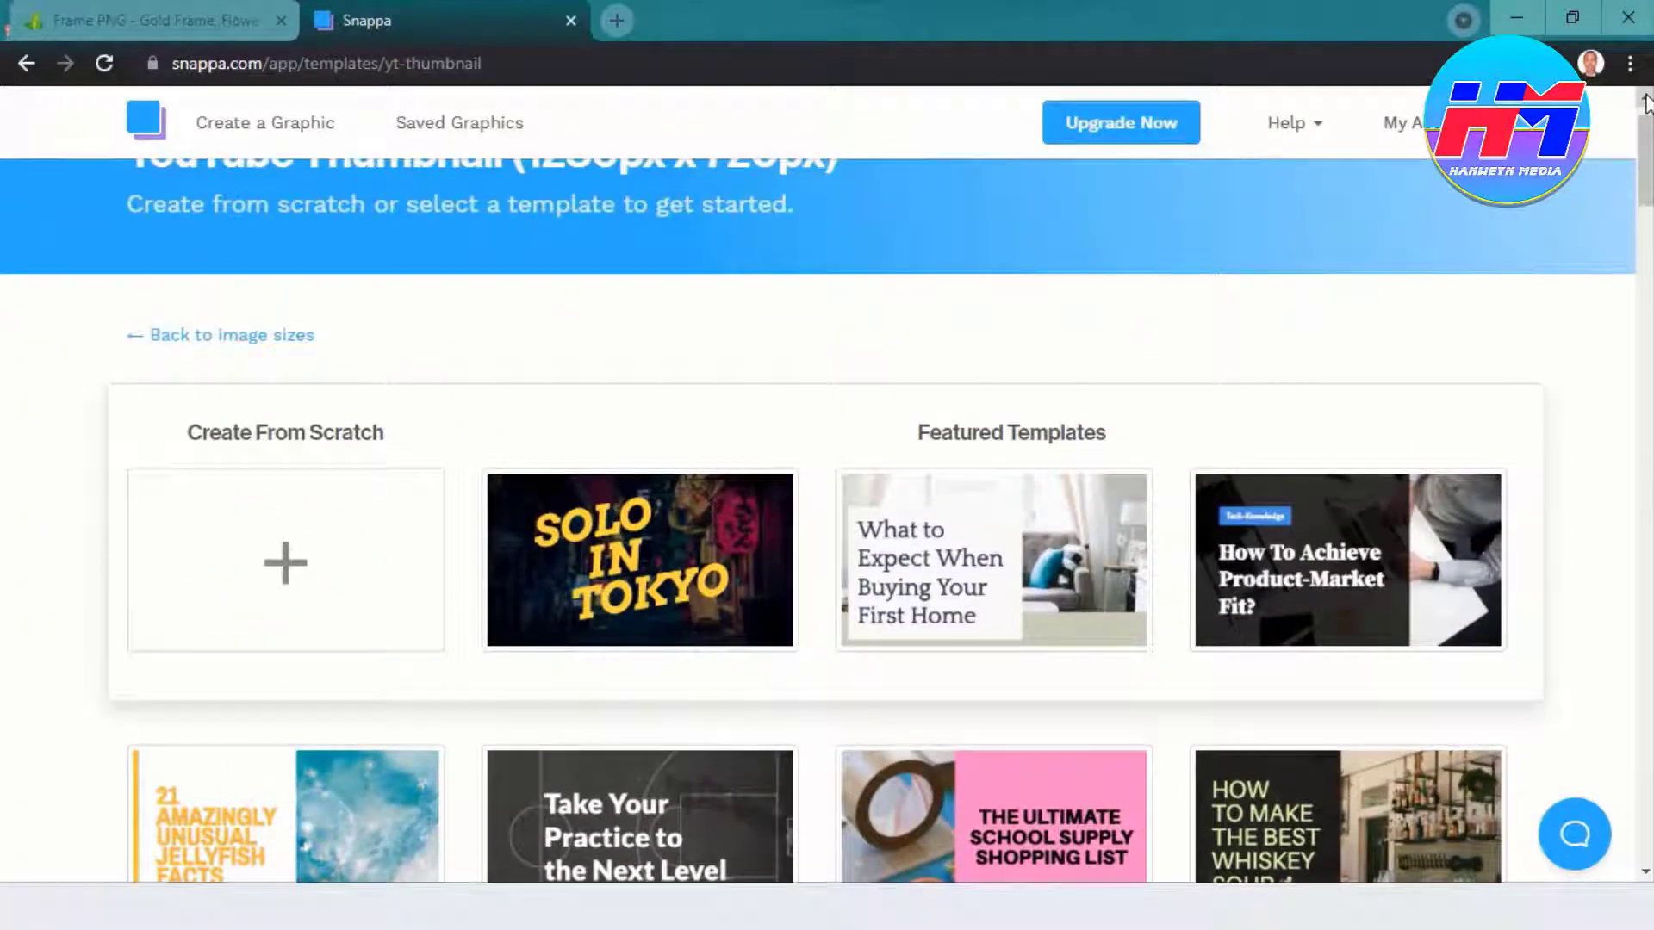
Step: Open the "Solo in Tokyo" template and replace the word SOLO with TIJAABO
click(617, 569)
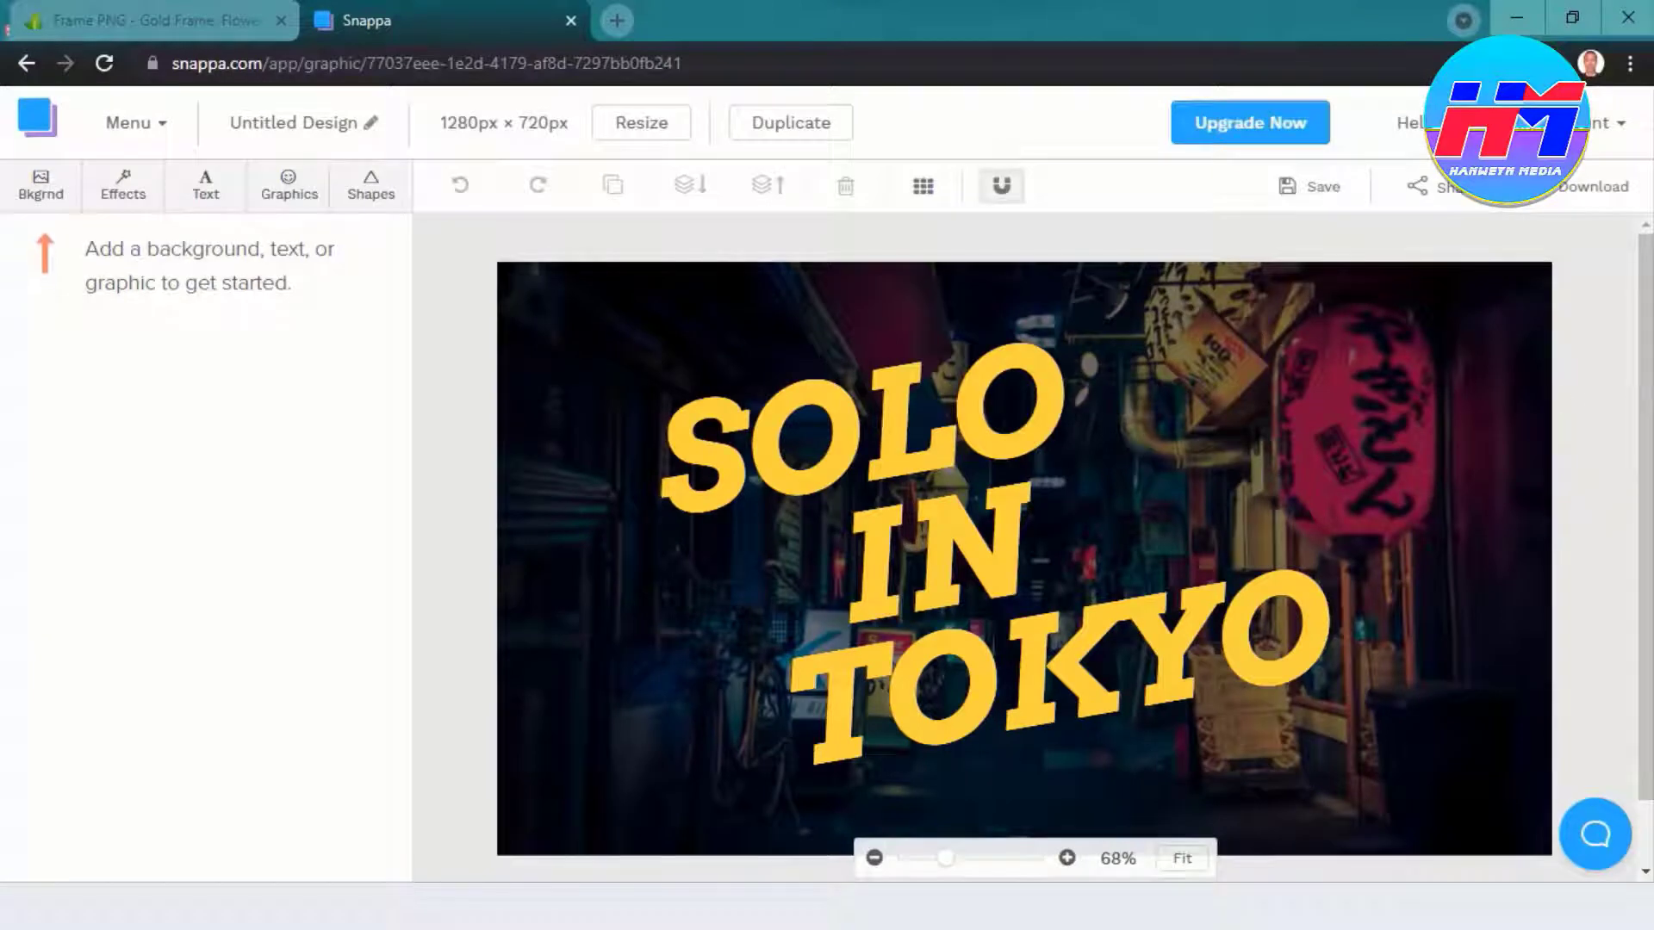
click(892, 451)
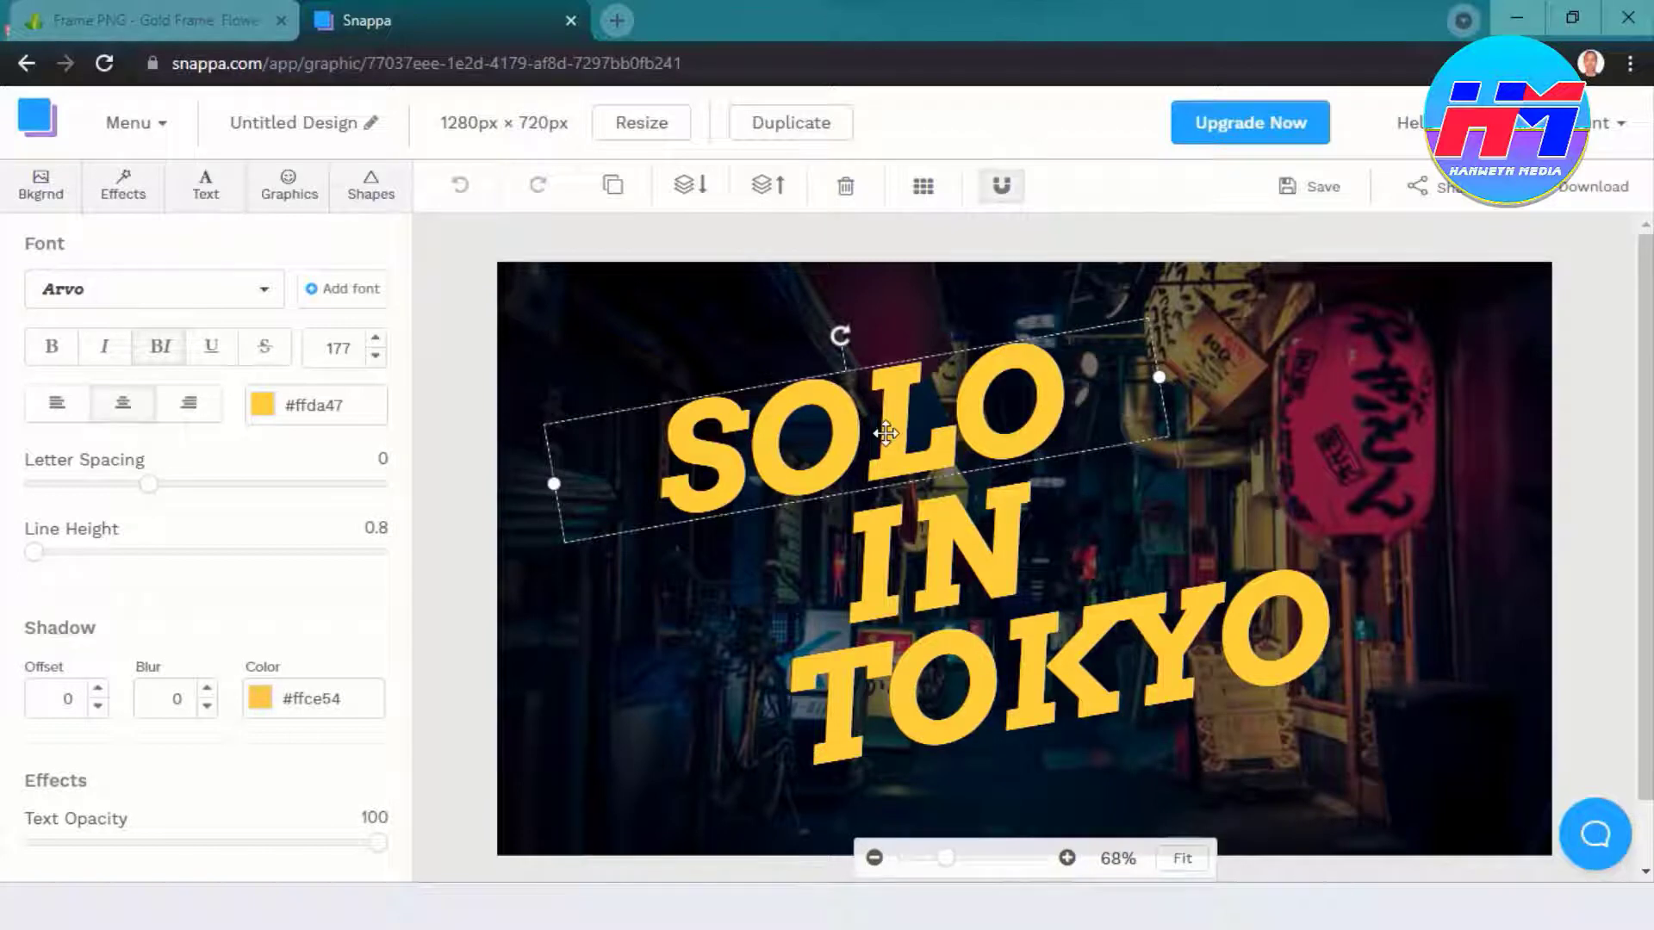
double_click(885, 433)
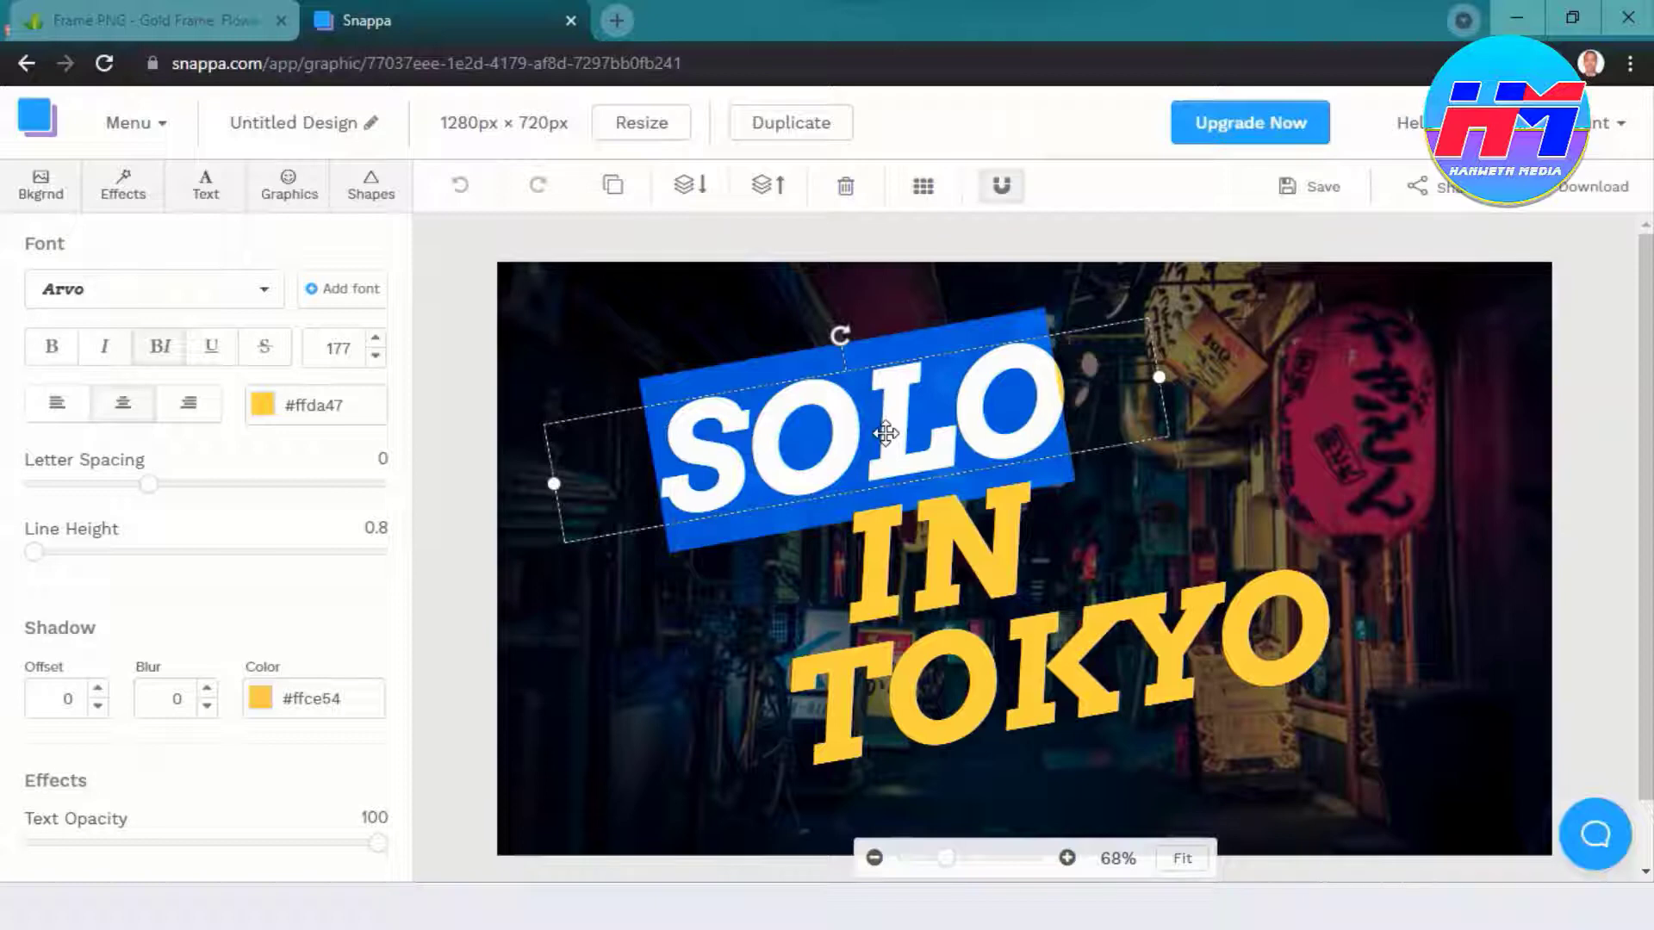
text(TIJAABO)
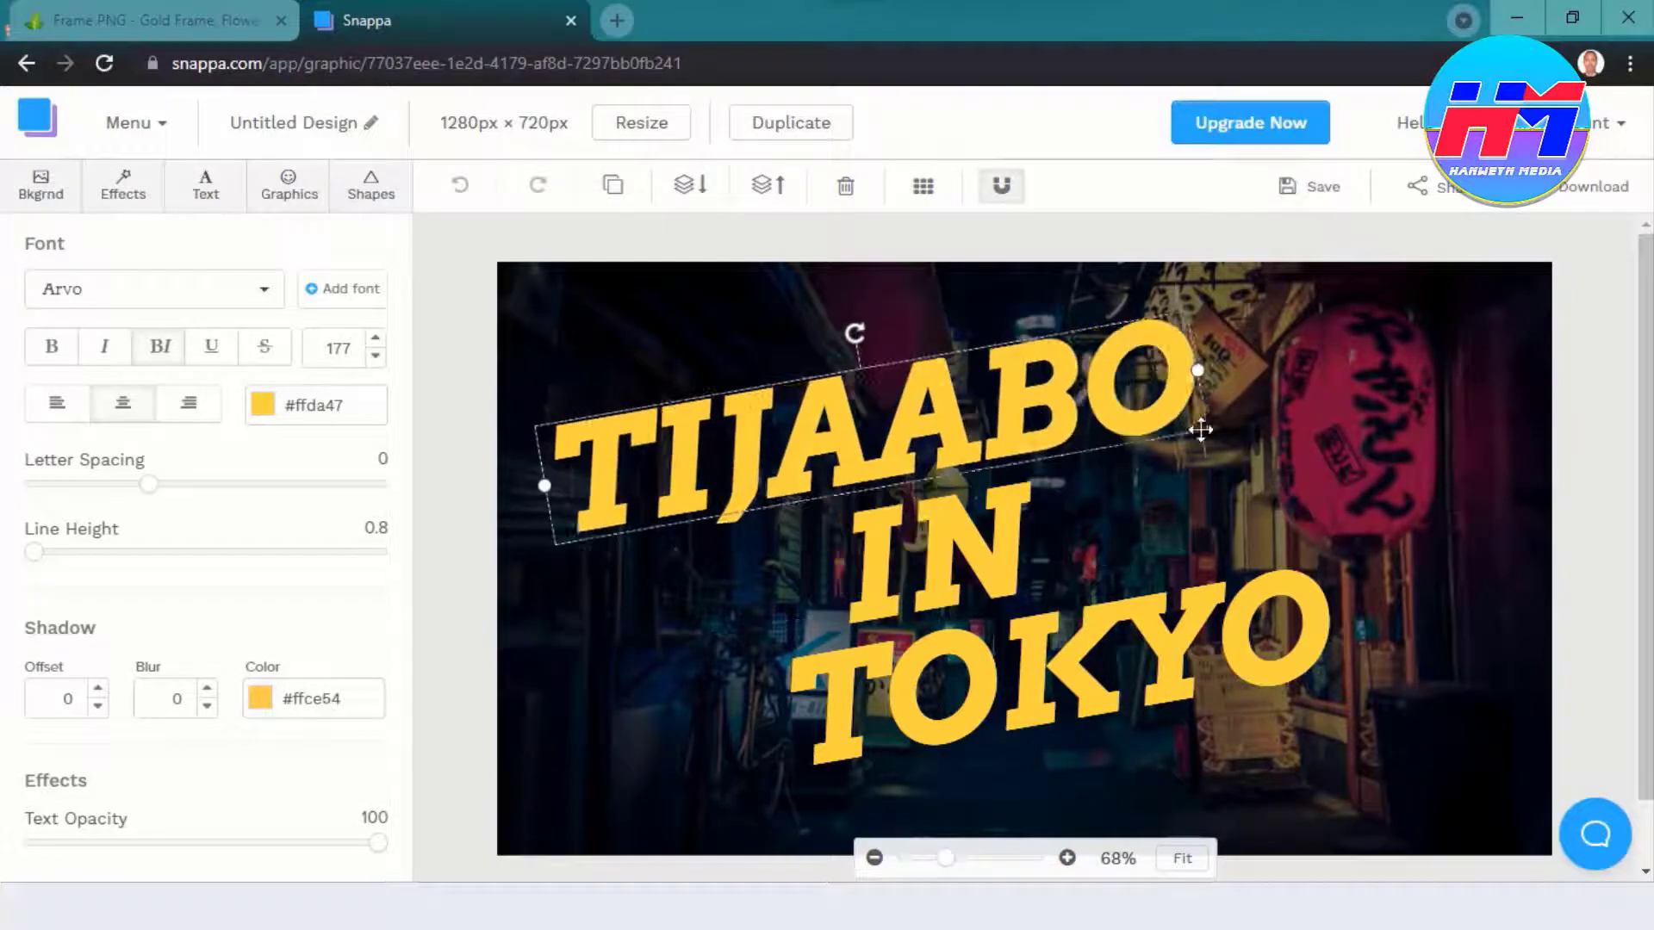
Step: Replace the word IN with CUSUB and the word TOKYO with 2021, then deselect the text
click(941, 553)
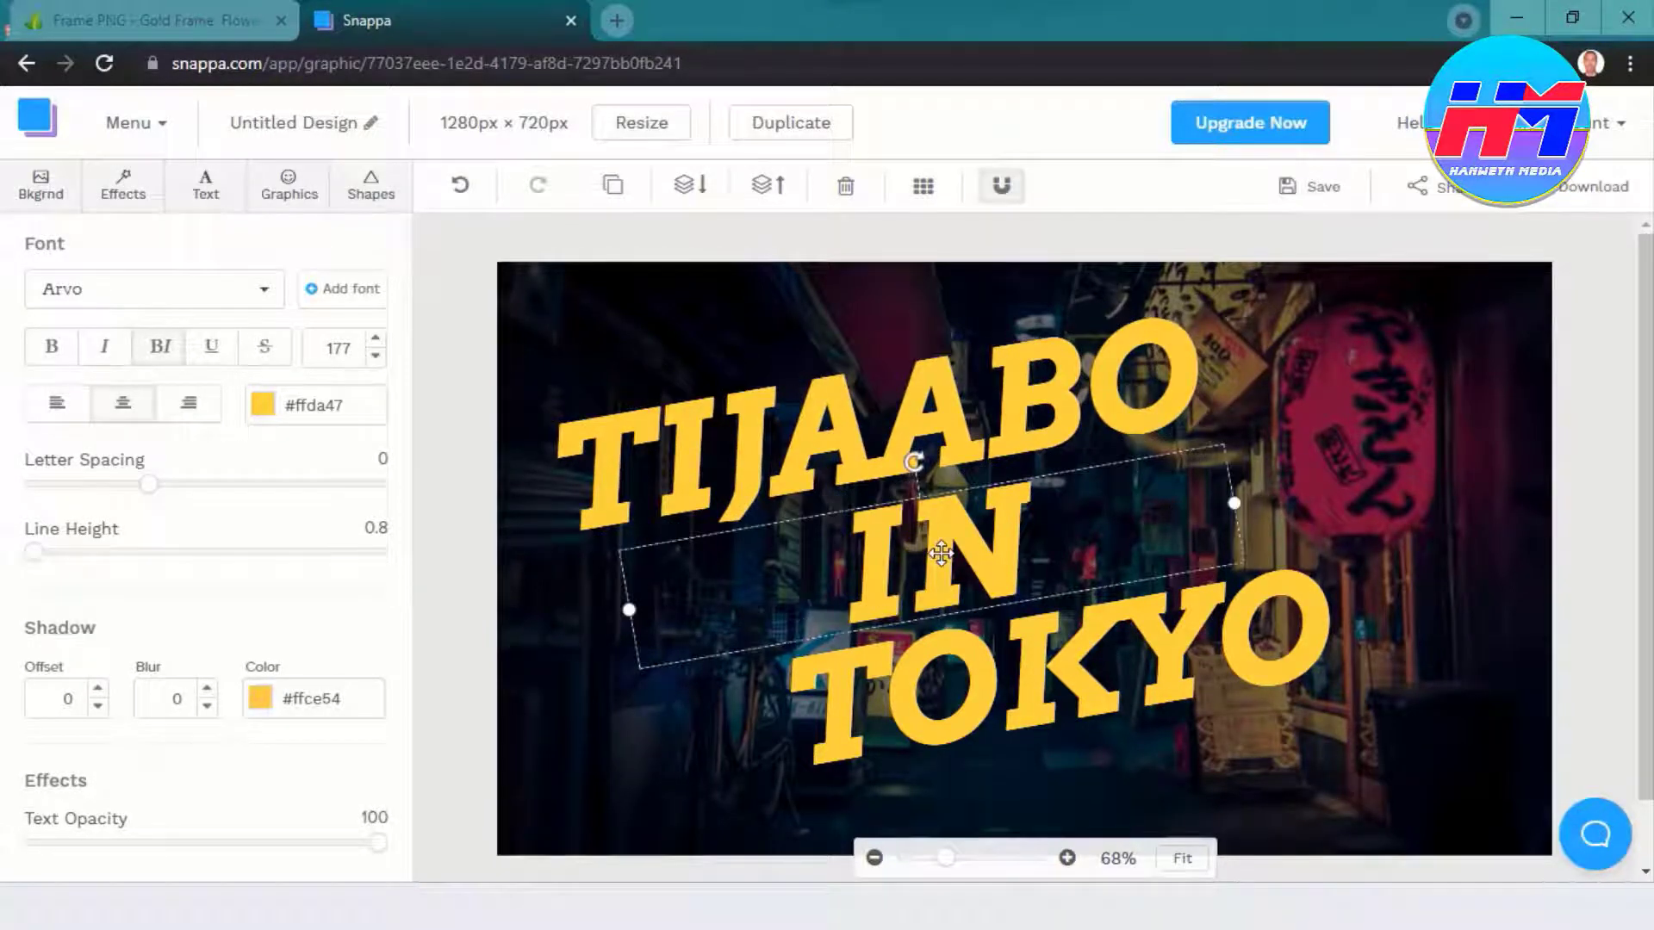
double_click(941, 553)
text(CUSUB)
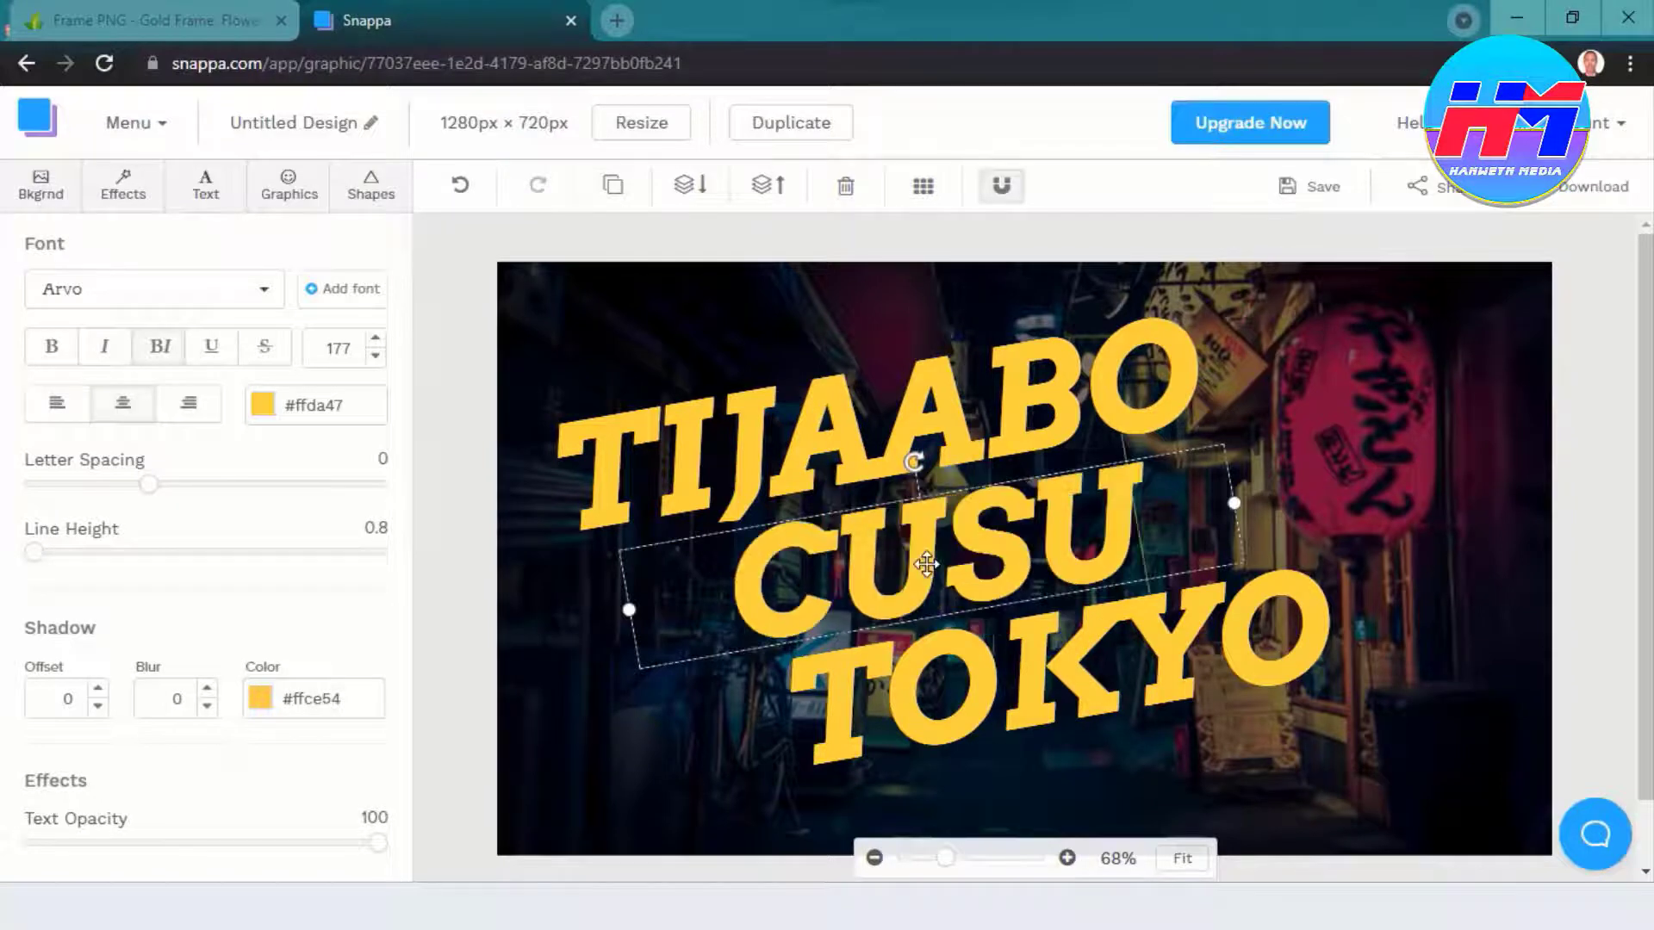
click(1052, 656)
double_click(1052, 656)
text(2021)
click(376, 572)
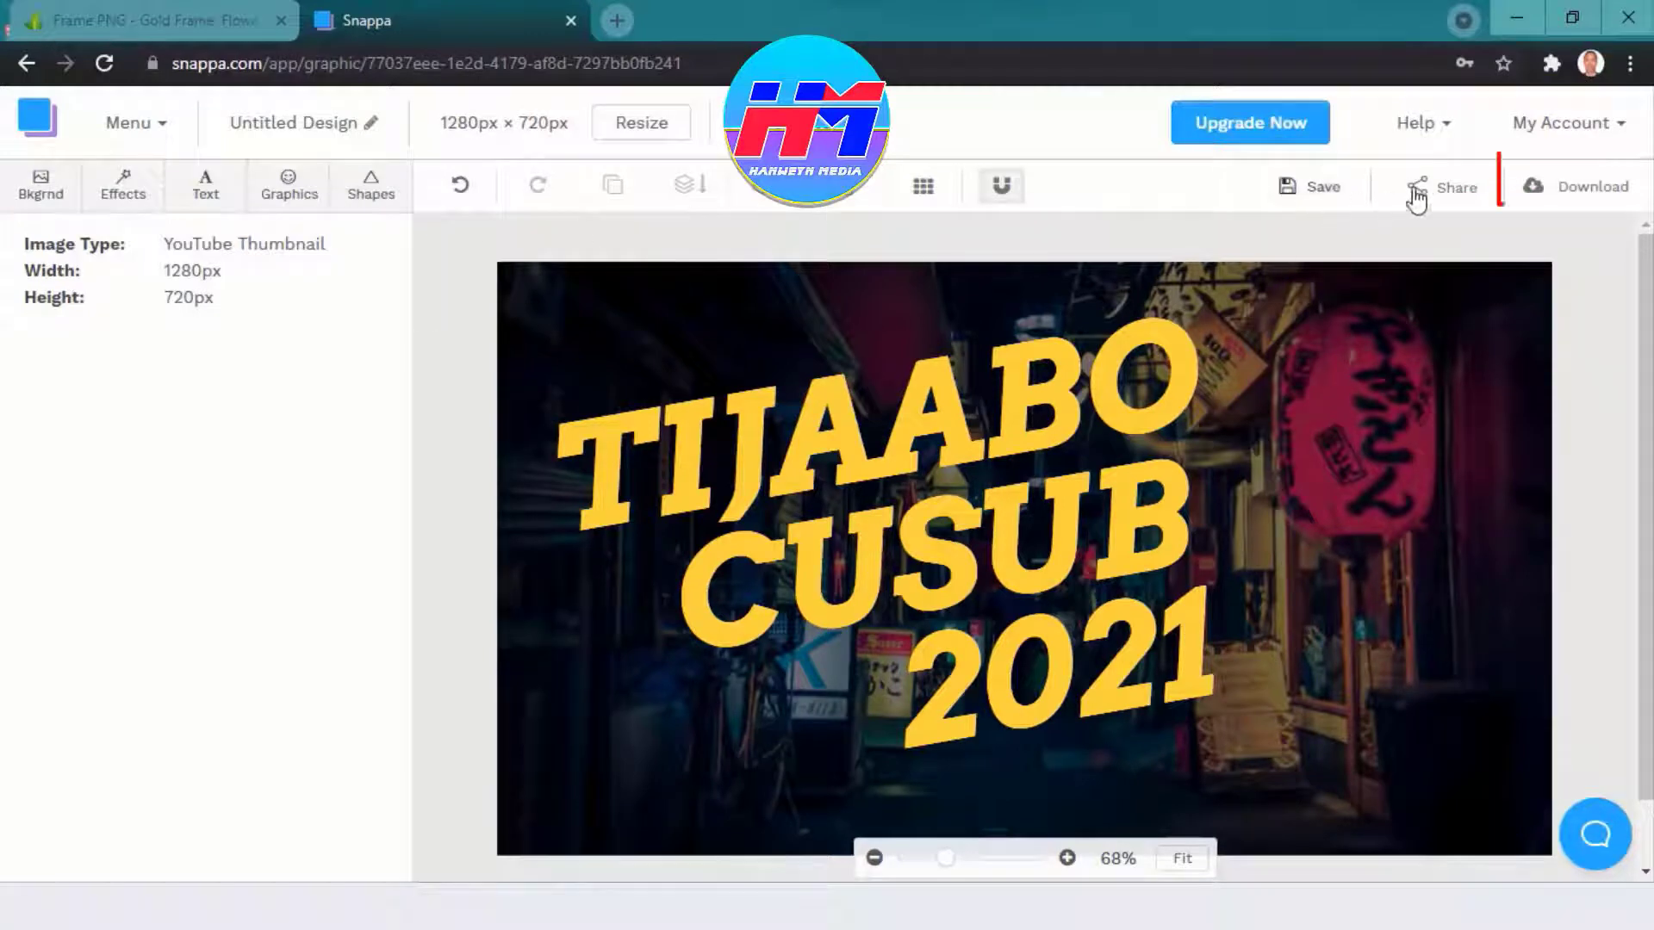
Step: Download the finished thumbnail as a Retina JPG (2x size)
click(1588, 190)
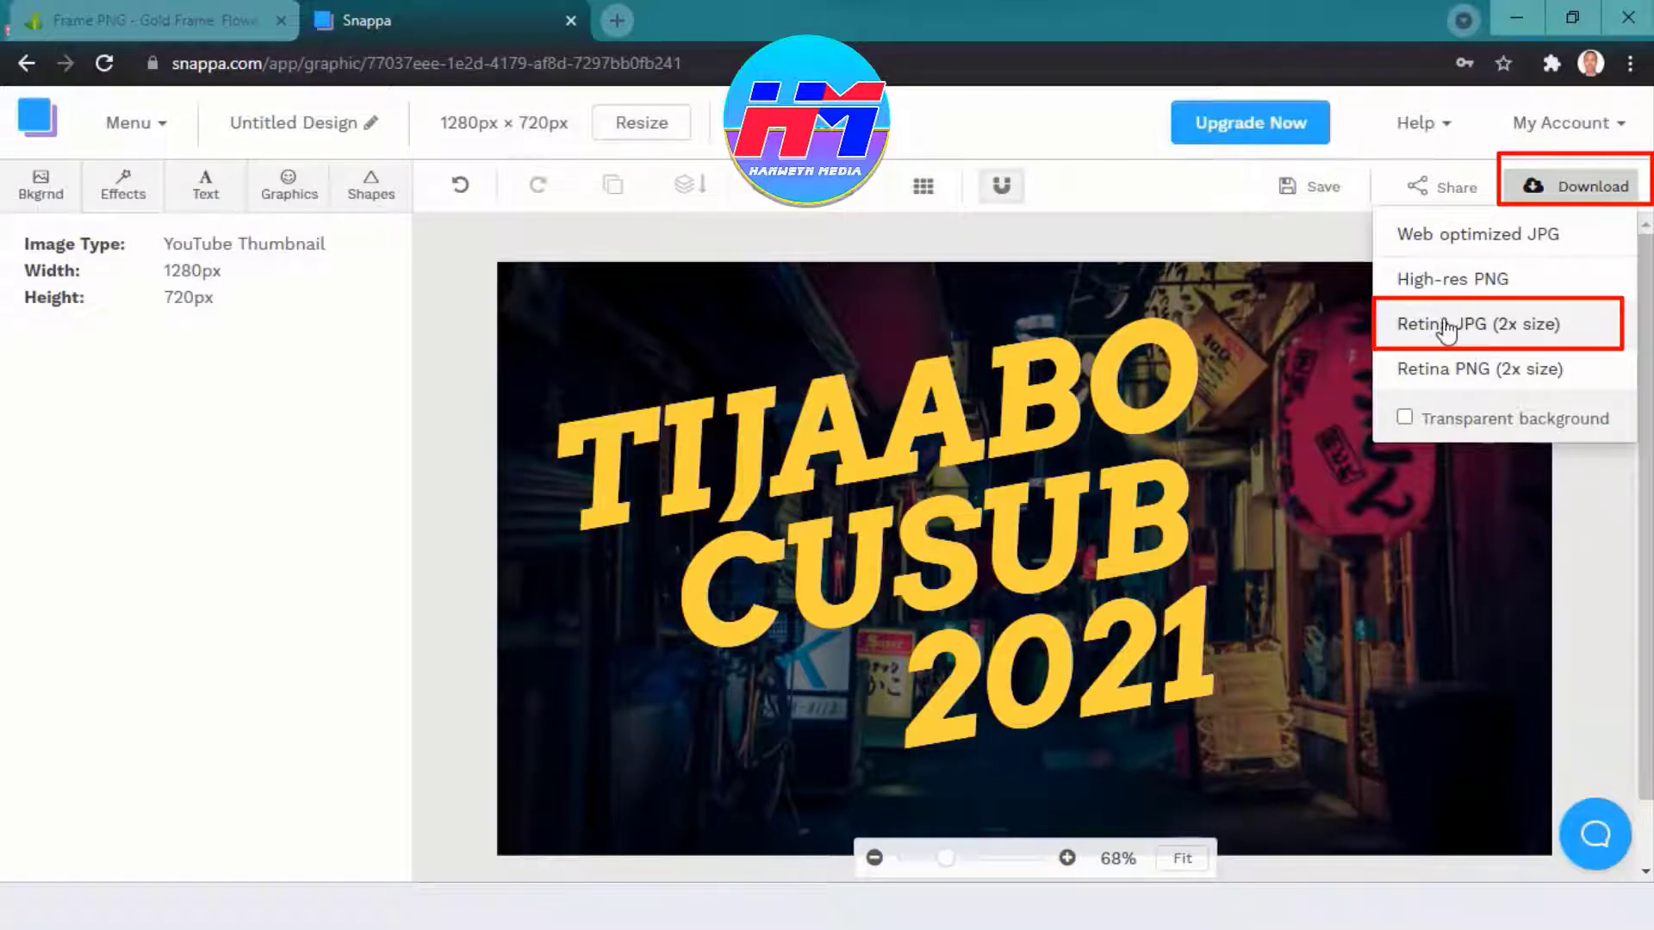
click(1568, 339)
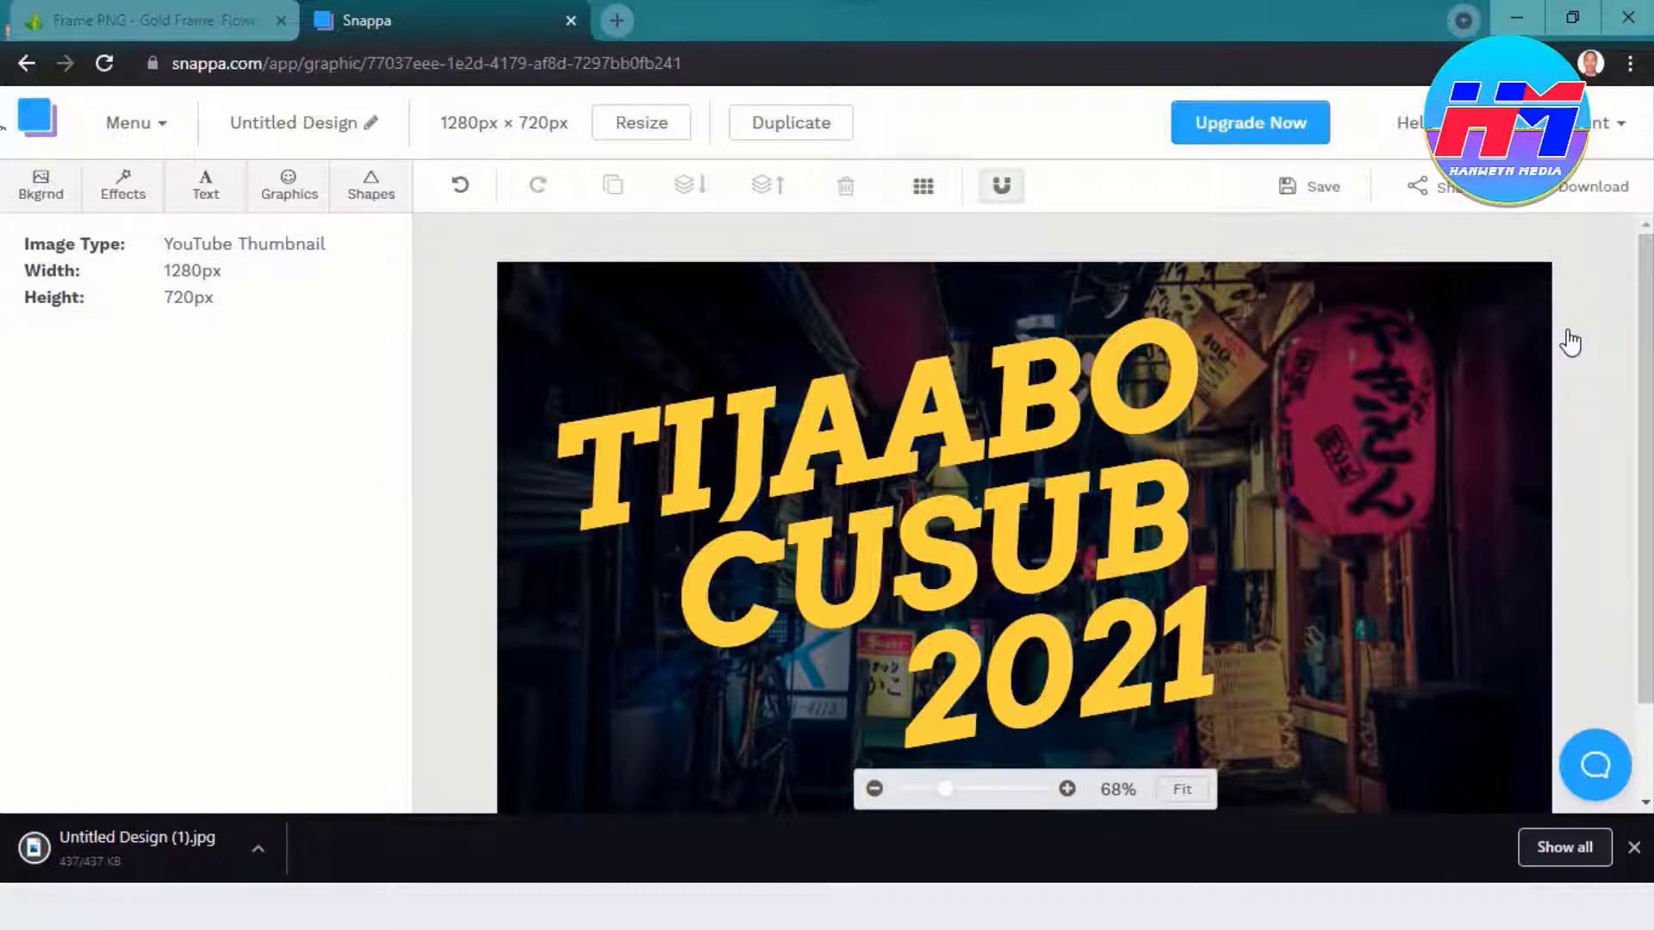
Step: Return to the YouTube Thumbnail templates and create a blank design from scratch
click(27, 64)
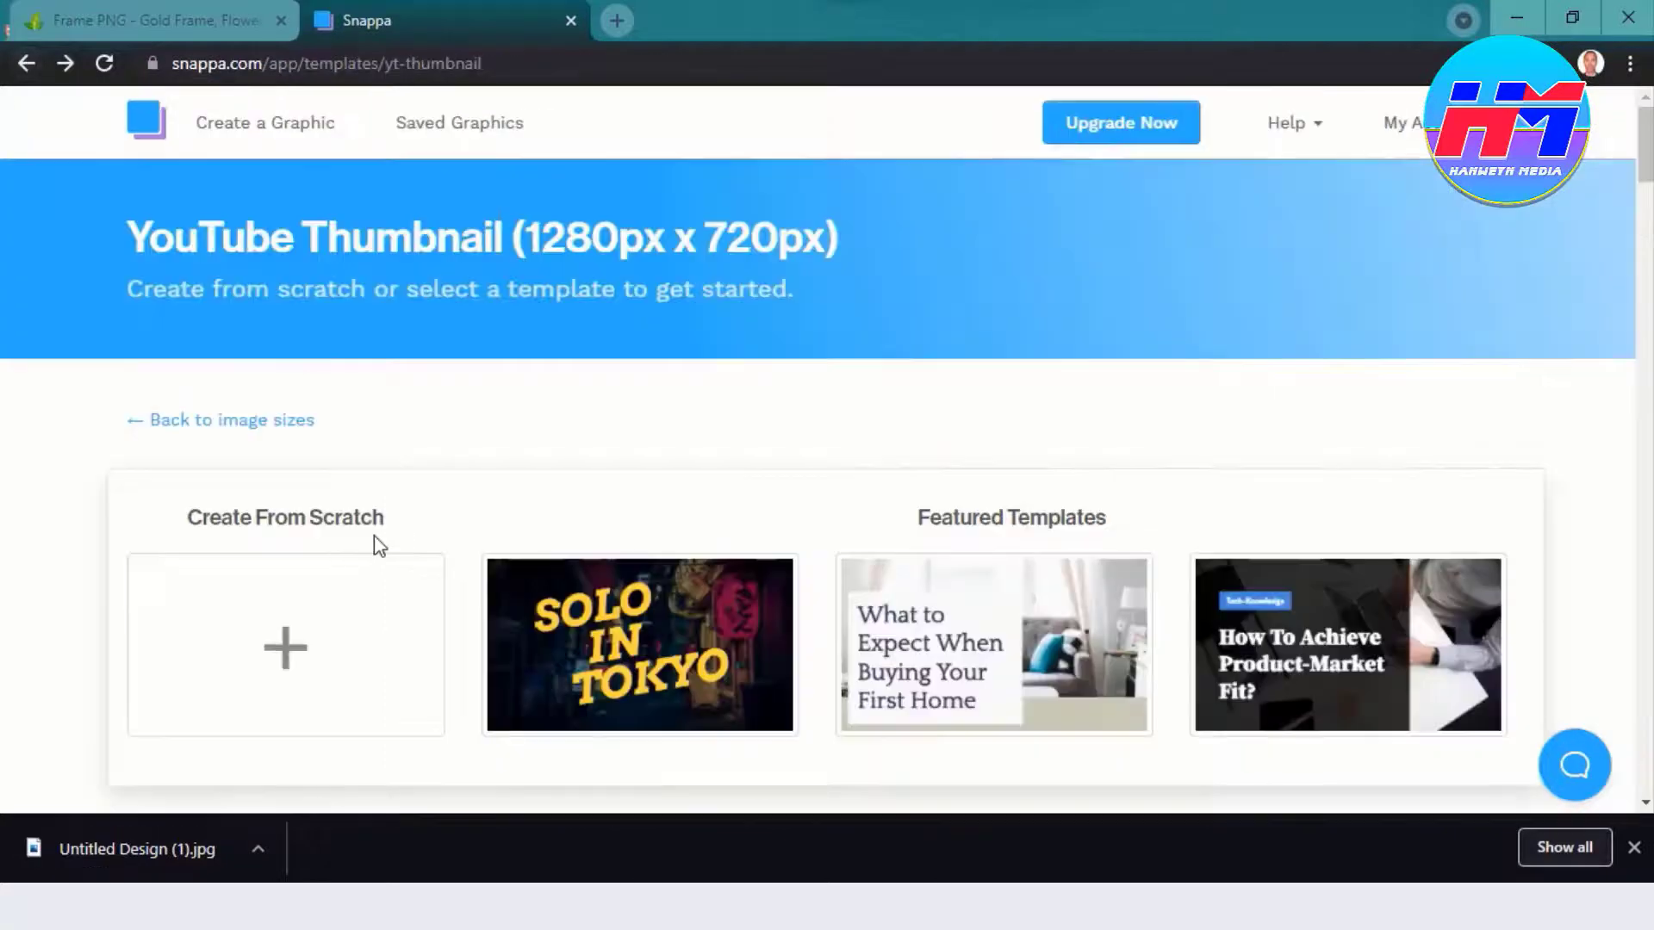
click(285, 658)
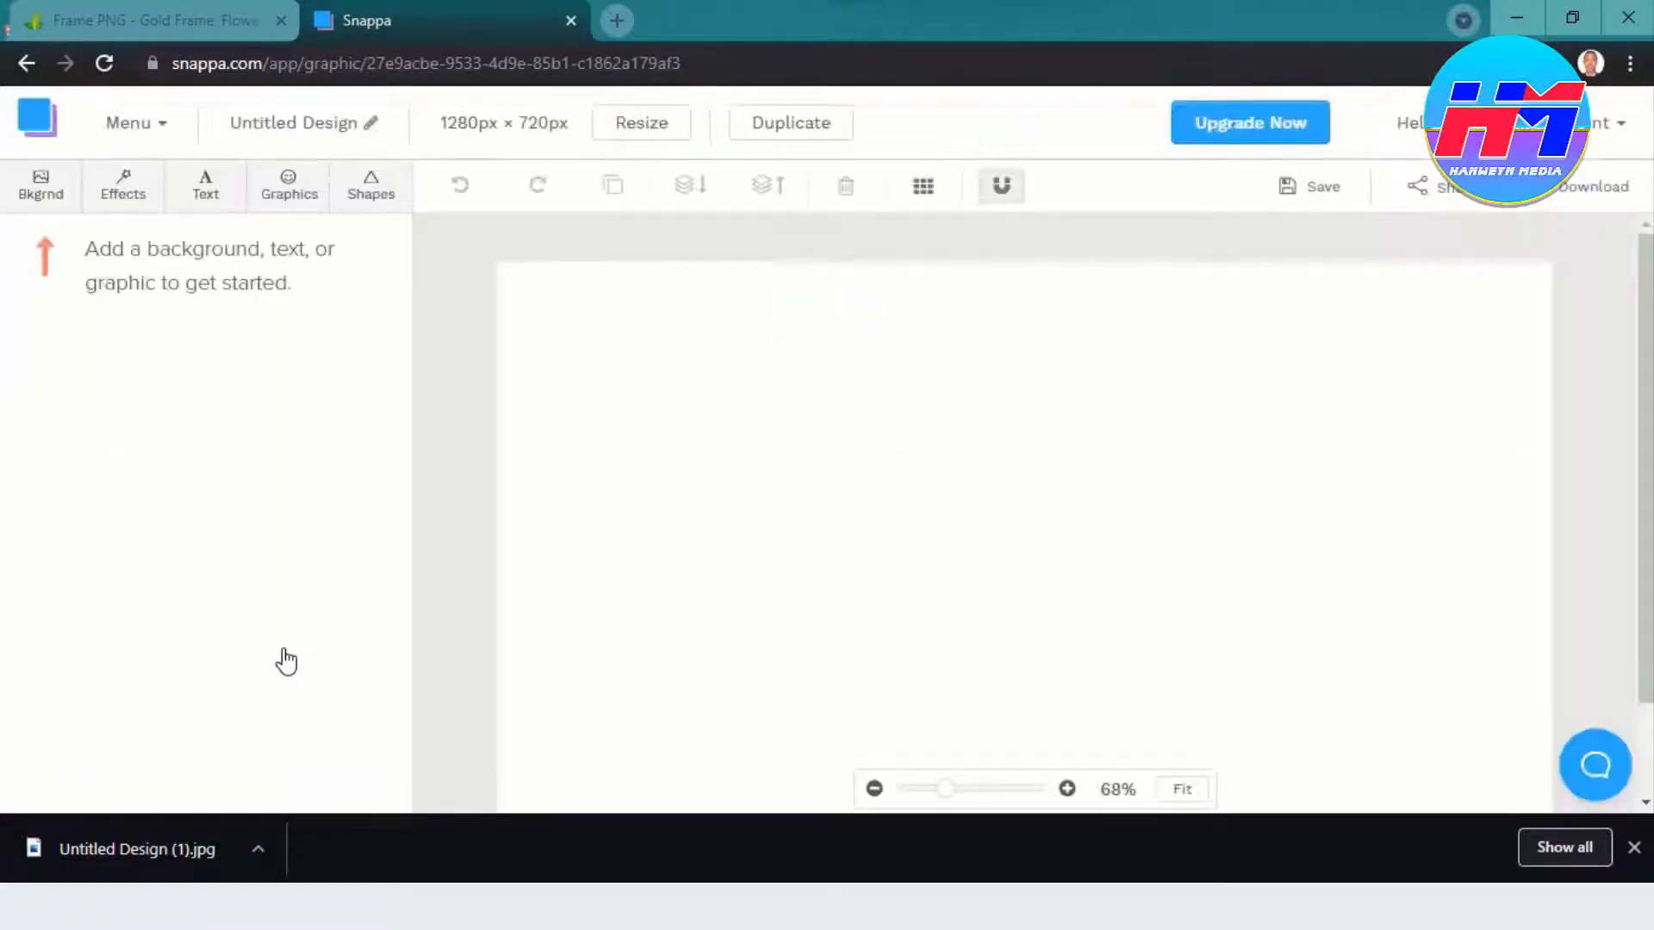
Step: Apply the red-orange to yellow gradient pattern as the canvas background
drag(1646, 505, 1645, 590)
click(42, 188)
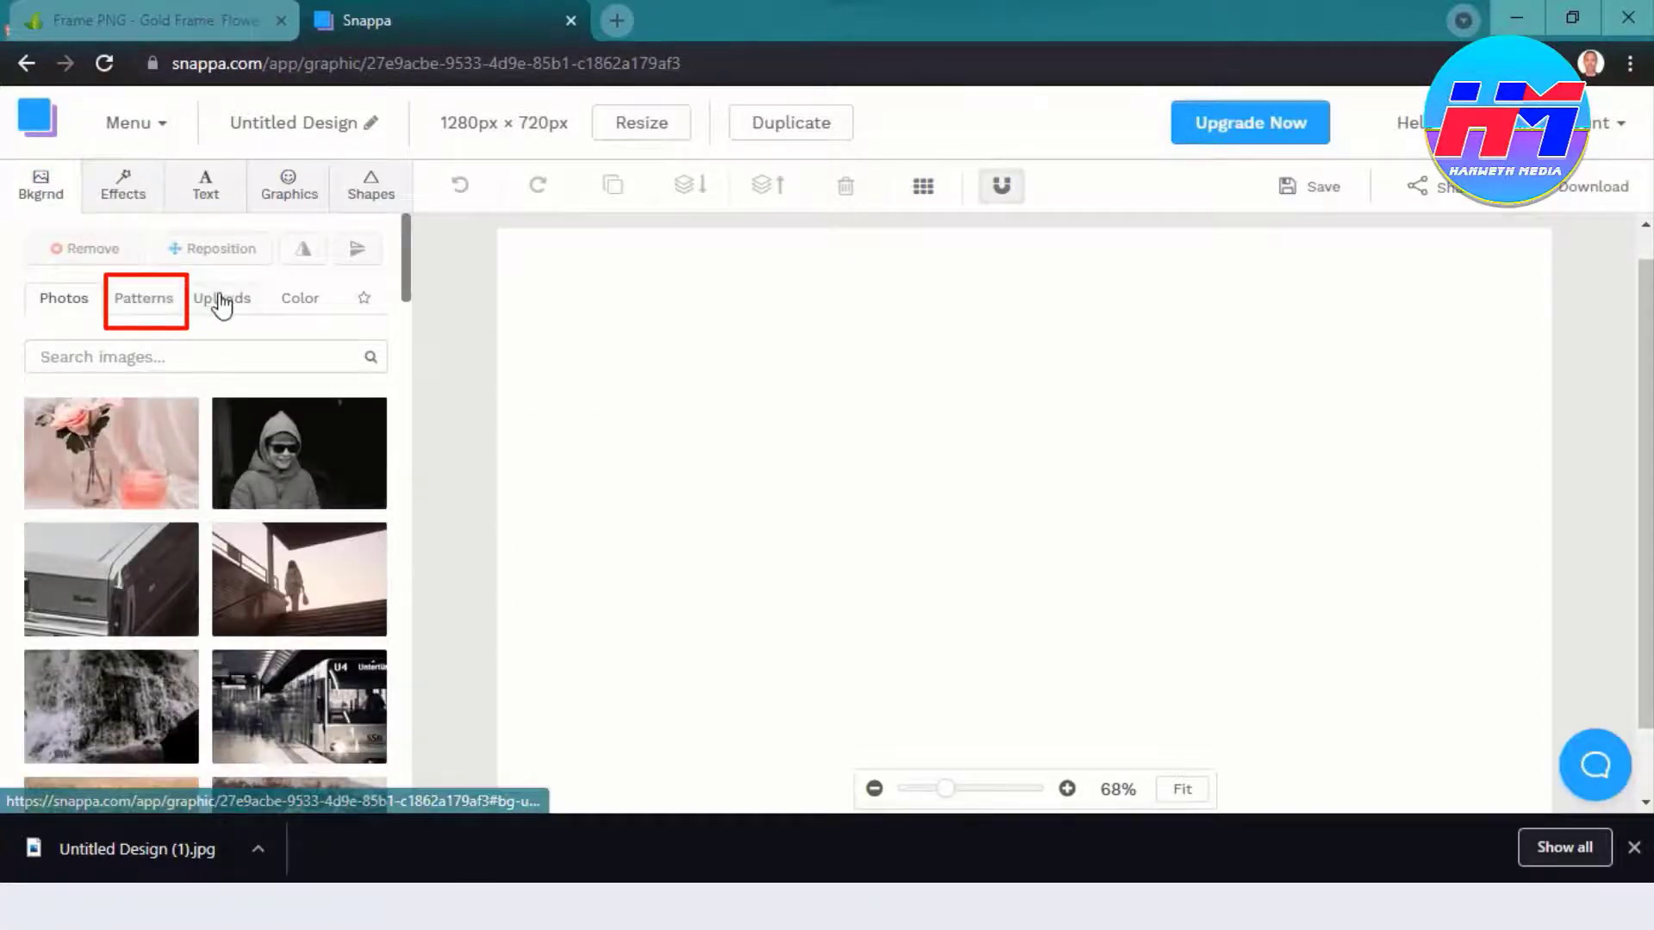
click(145, 301)
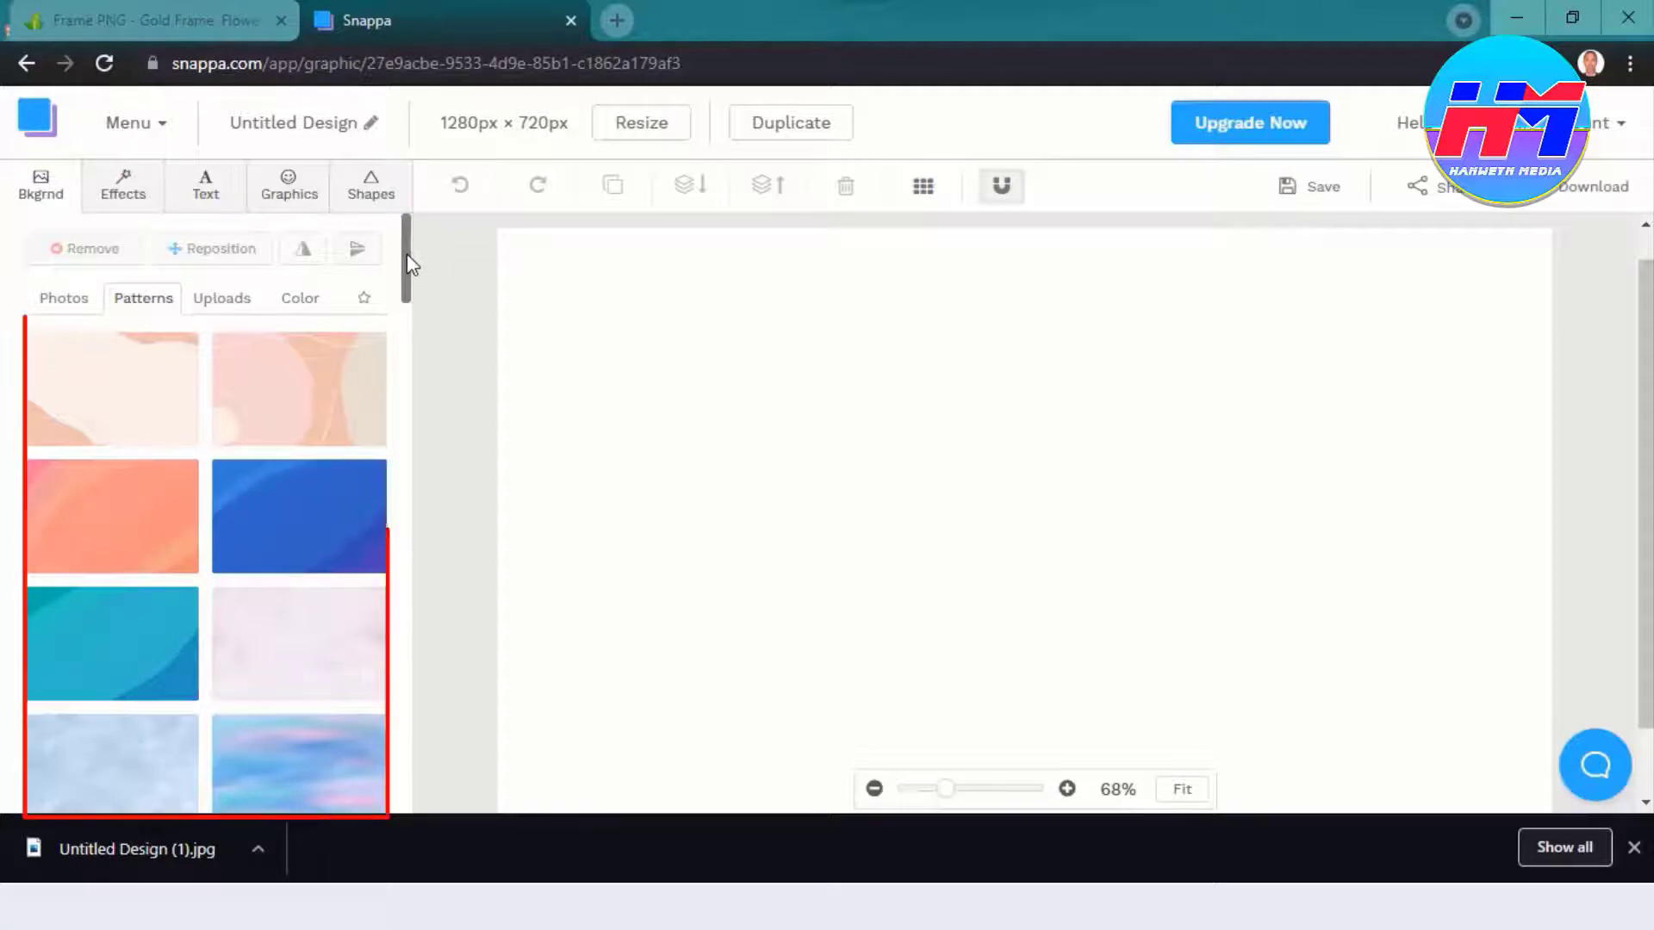
drag(407, 266, 406, 738)
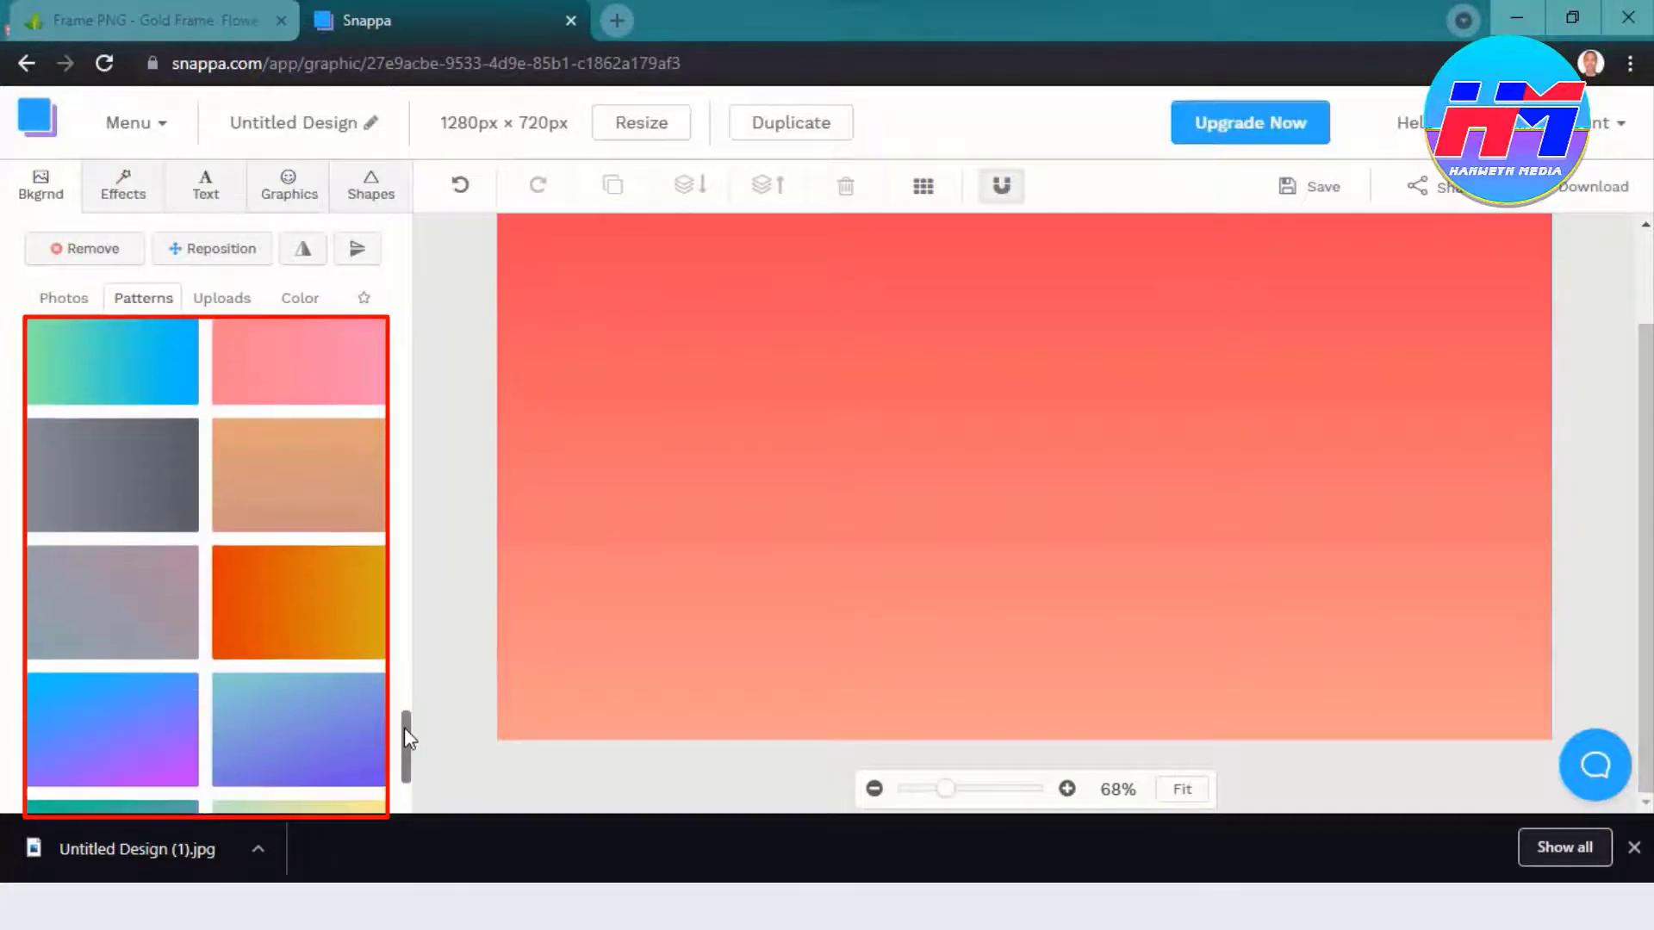
click(281, 580)
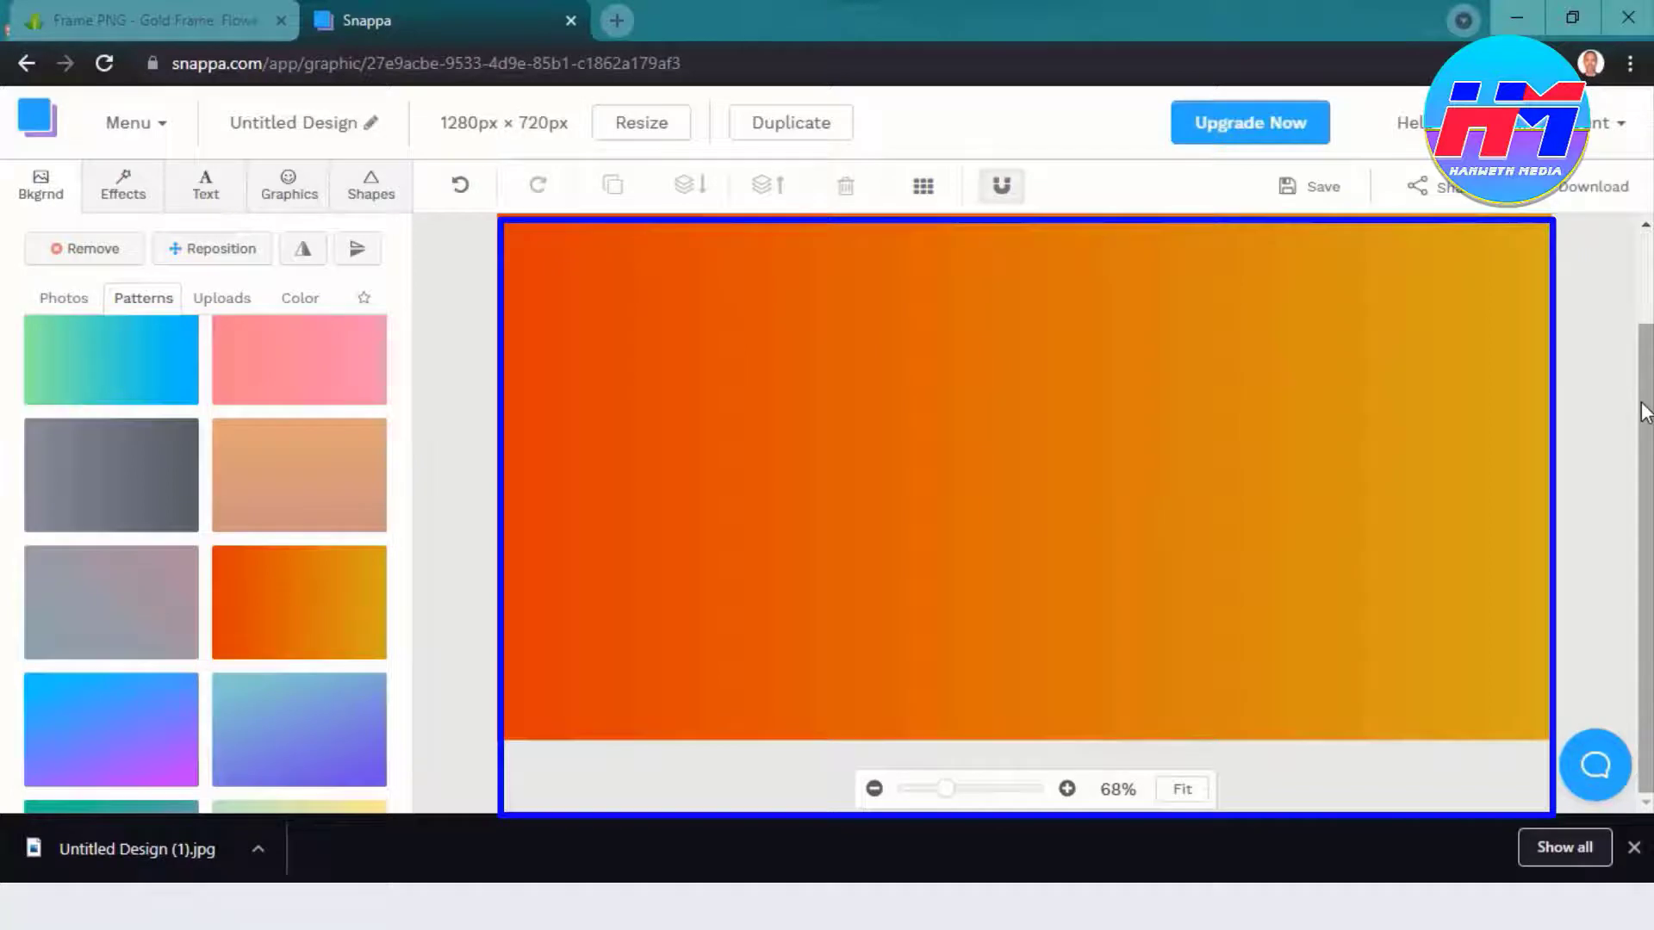
drag(1648, 413, 1648, 371)
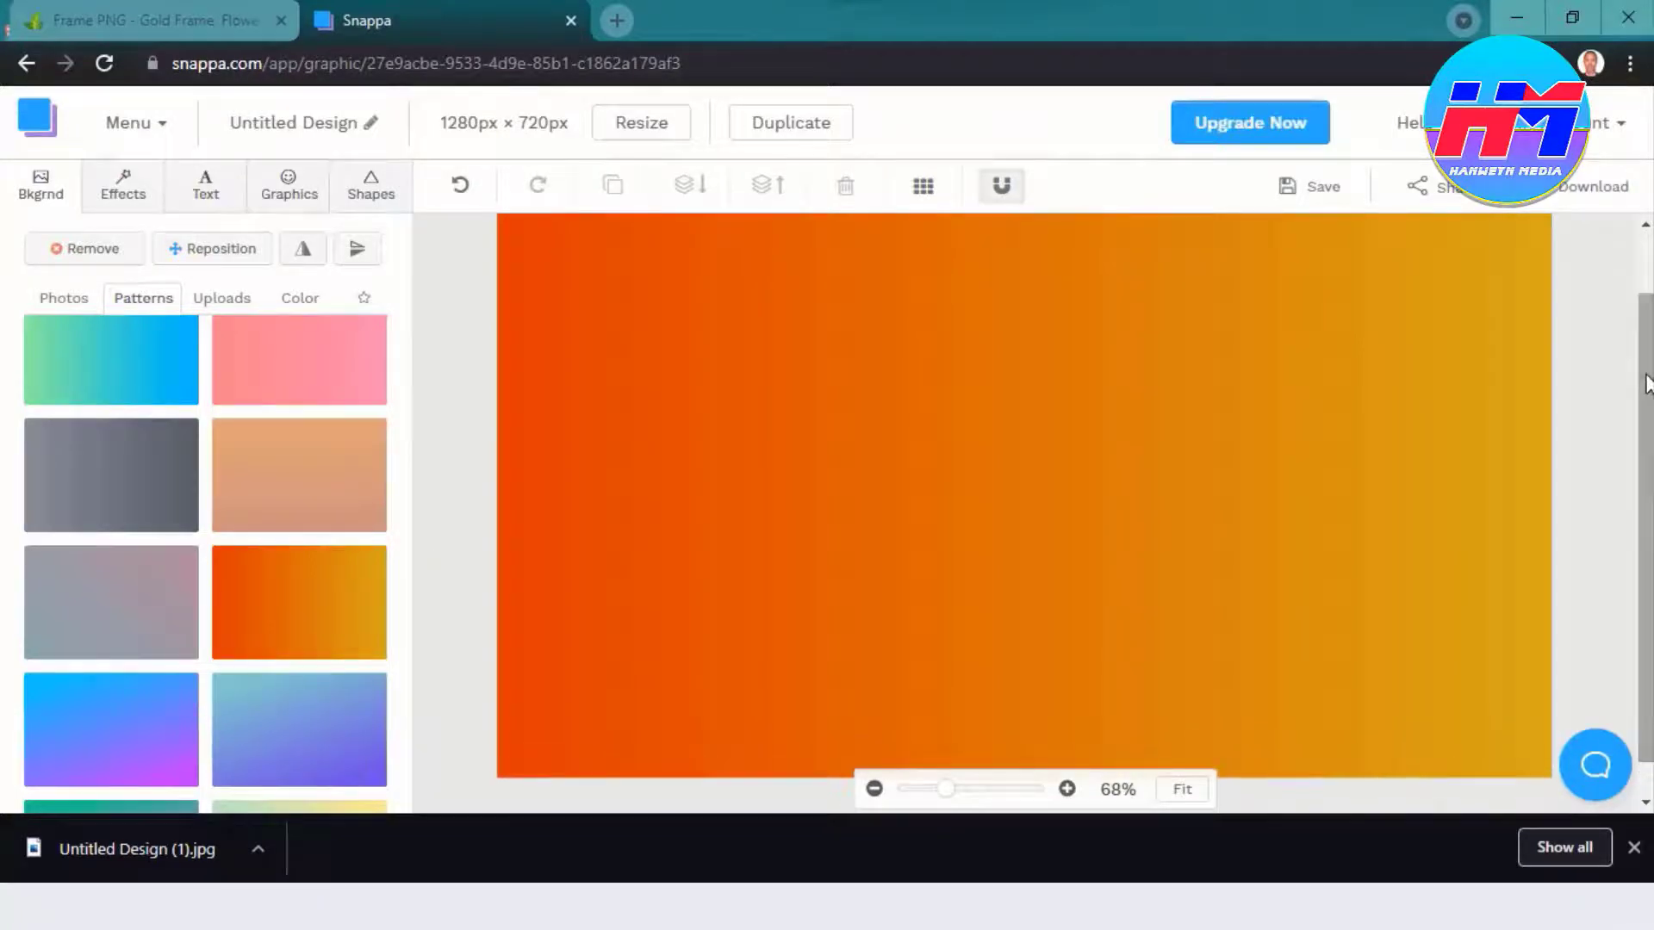
Step: Set the stock photo of a night road under northern lights as the canvas background
click(69, 300)
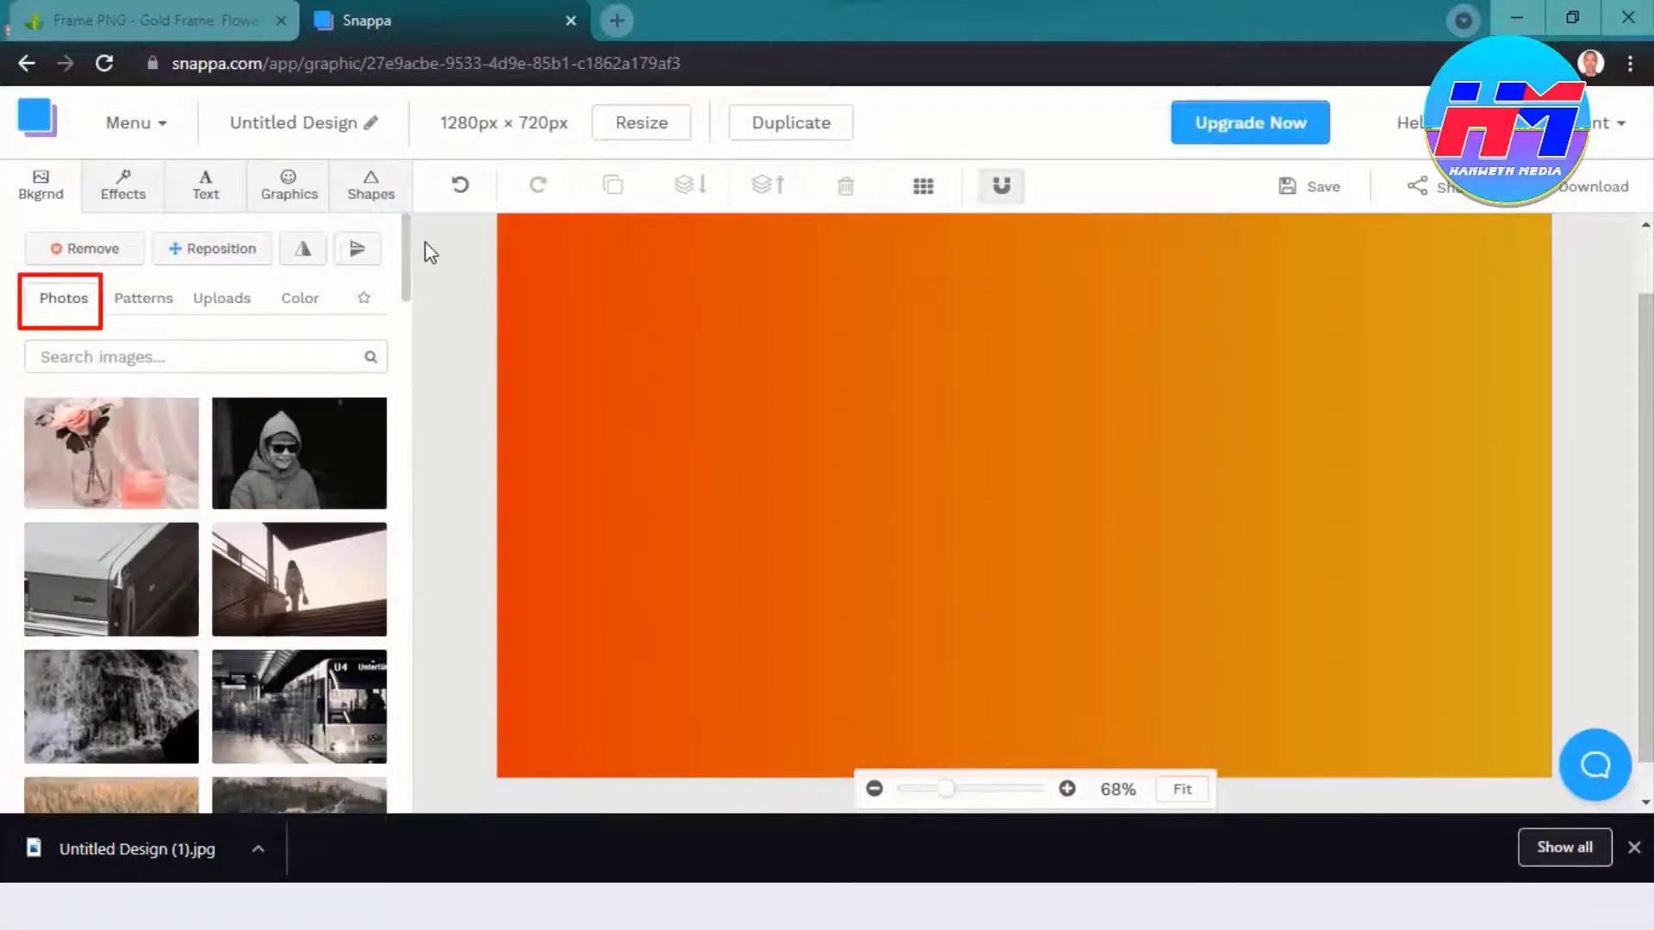
drag(407, 238, 413, 566)
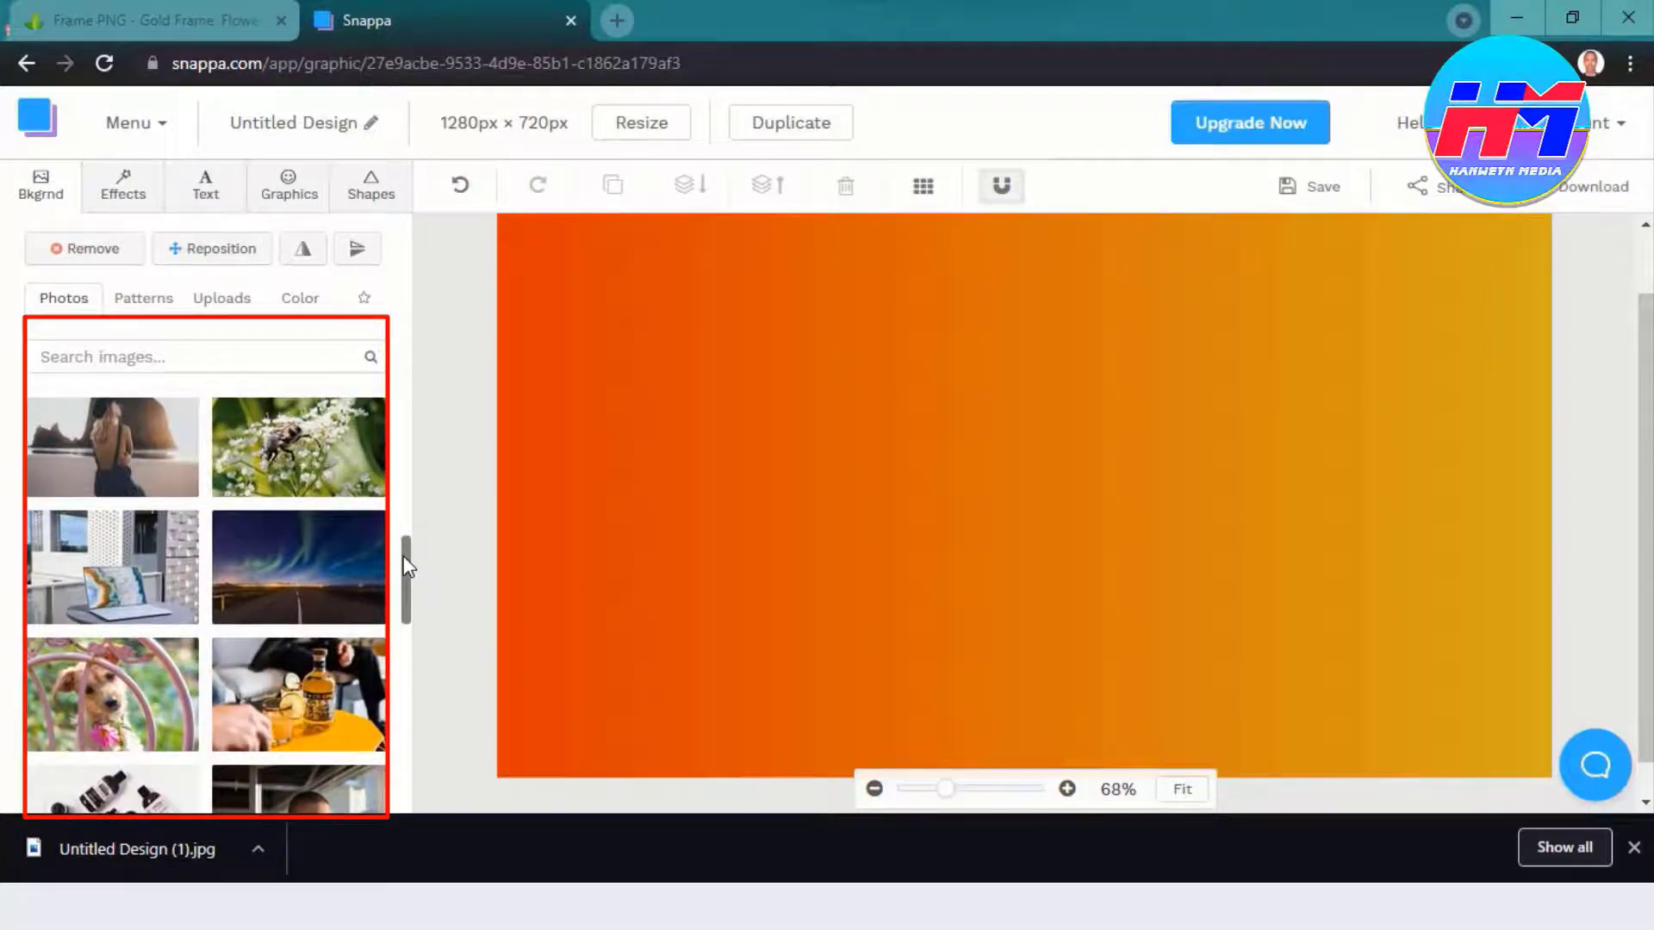
click(314, 578)
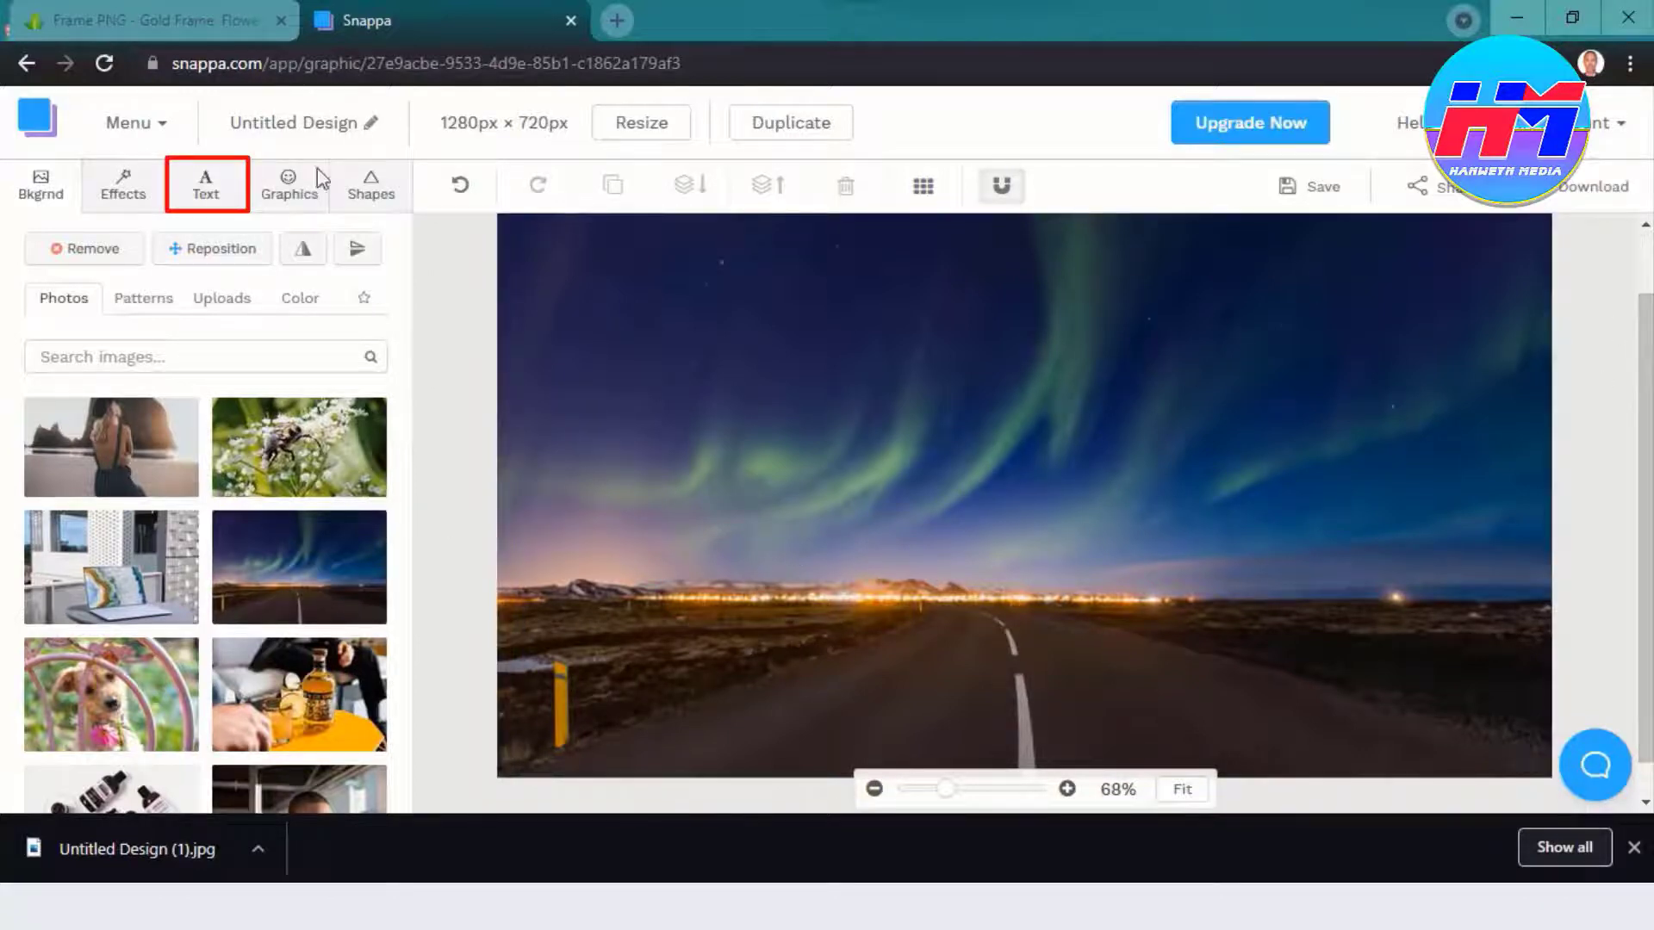
Step: Add a heading to the canvas with the text SIDA LOO SAMEEYO
click(205, 198)
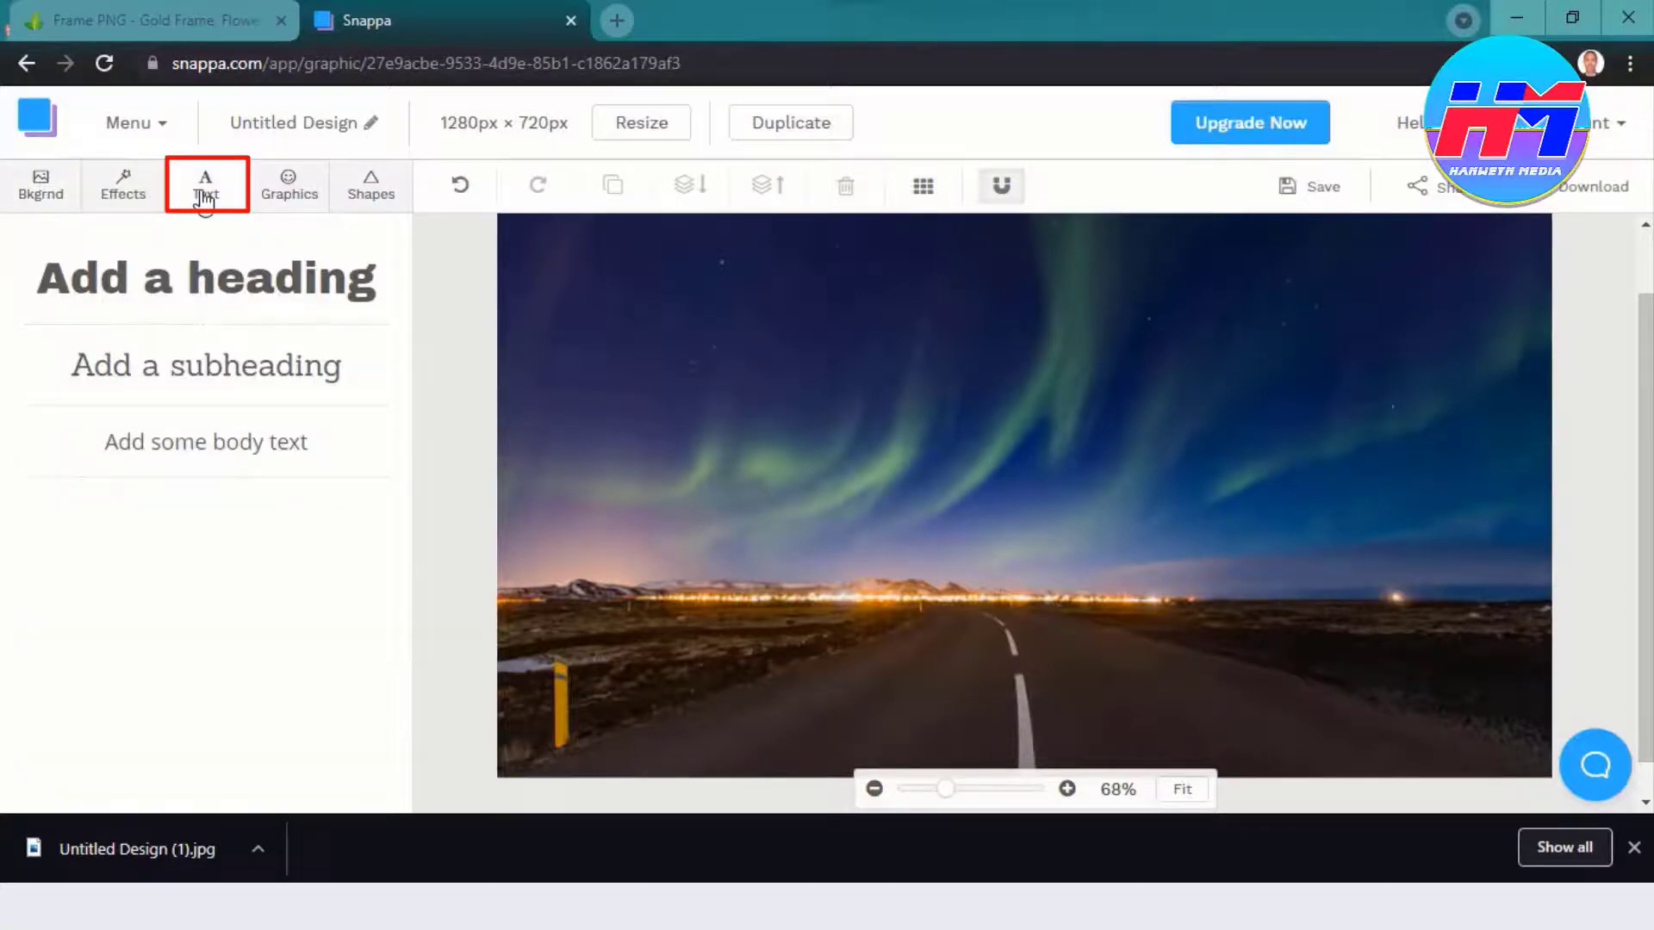
click(181, 292)
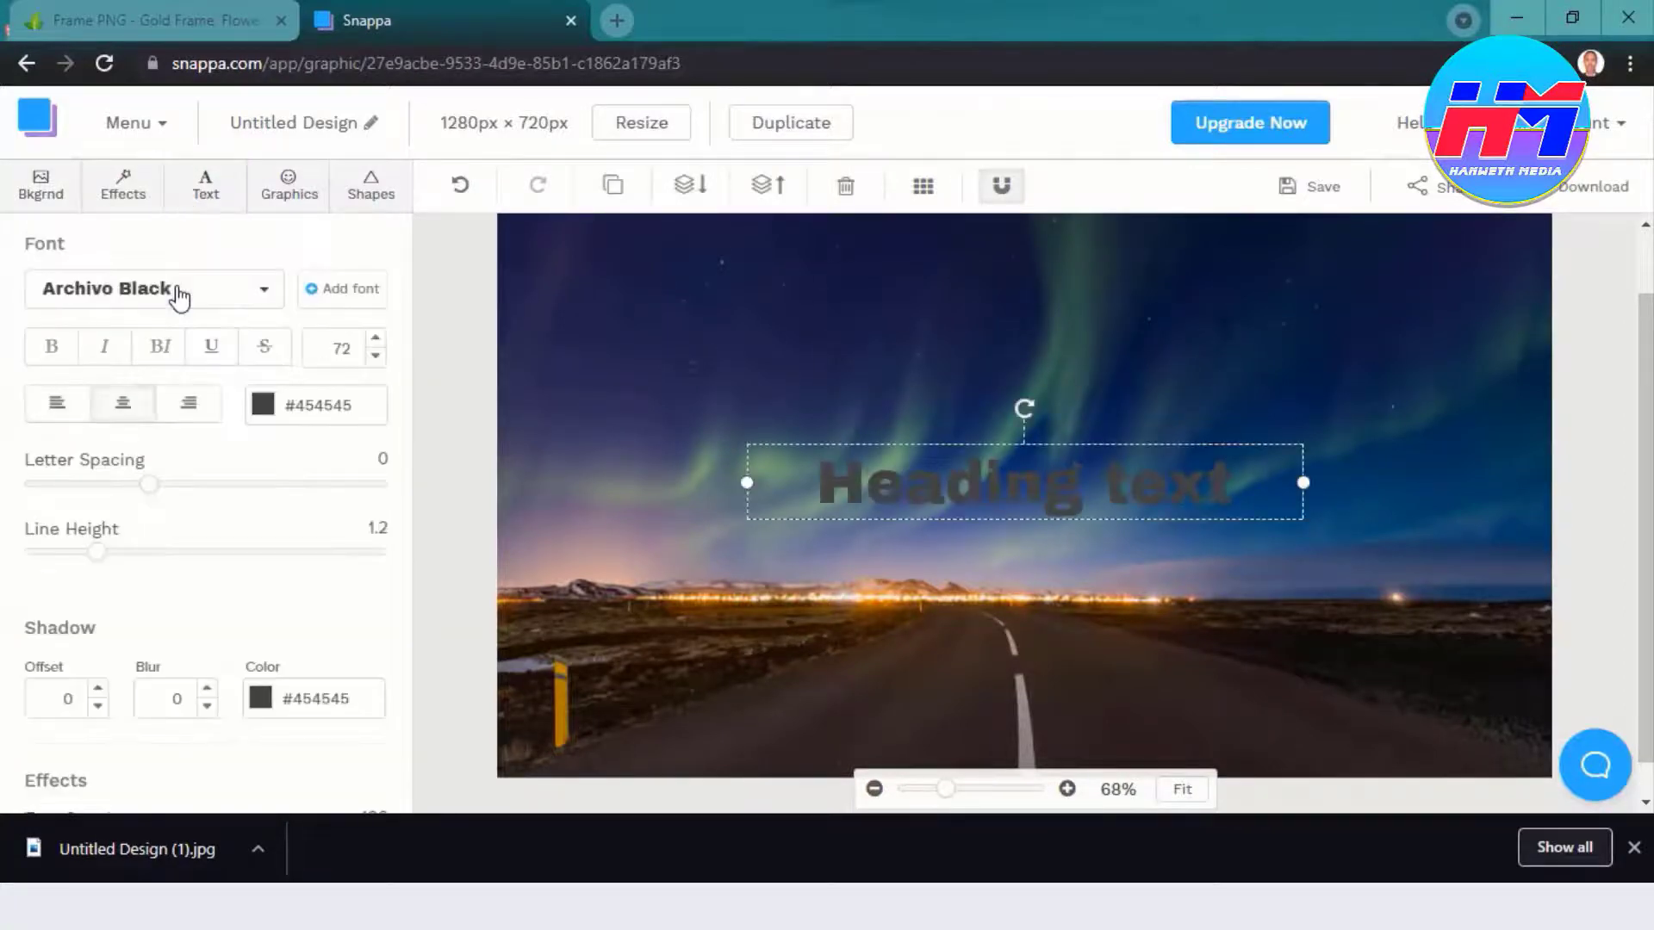
double_click(1026, 488)
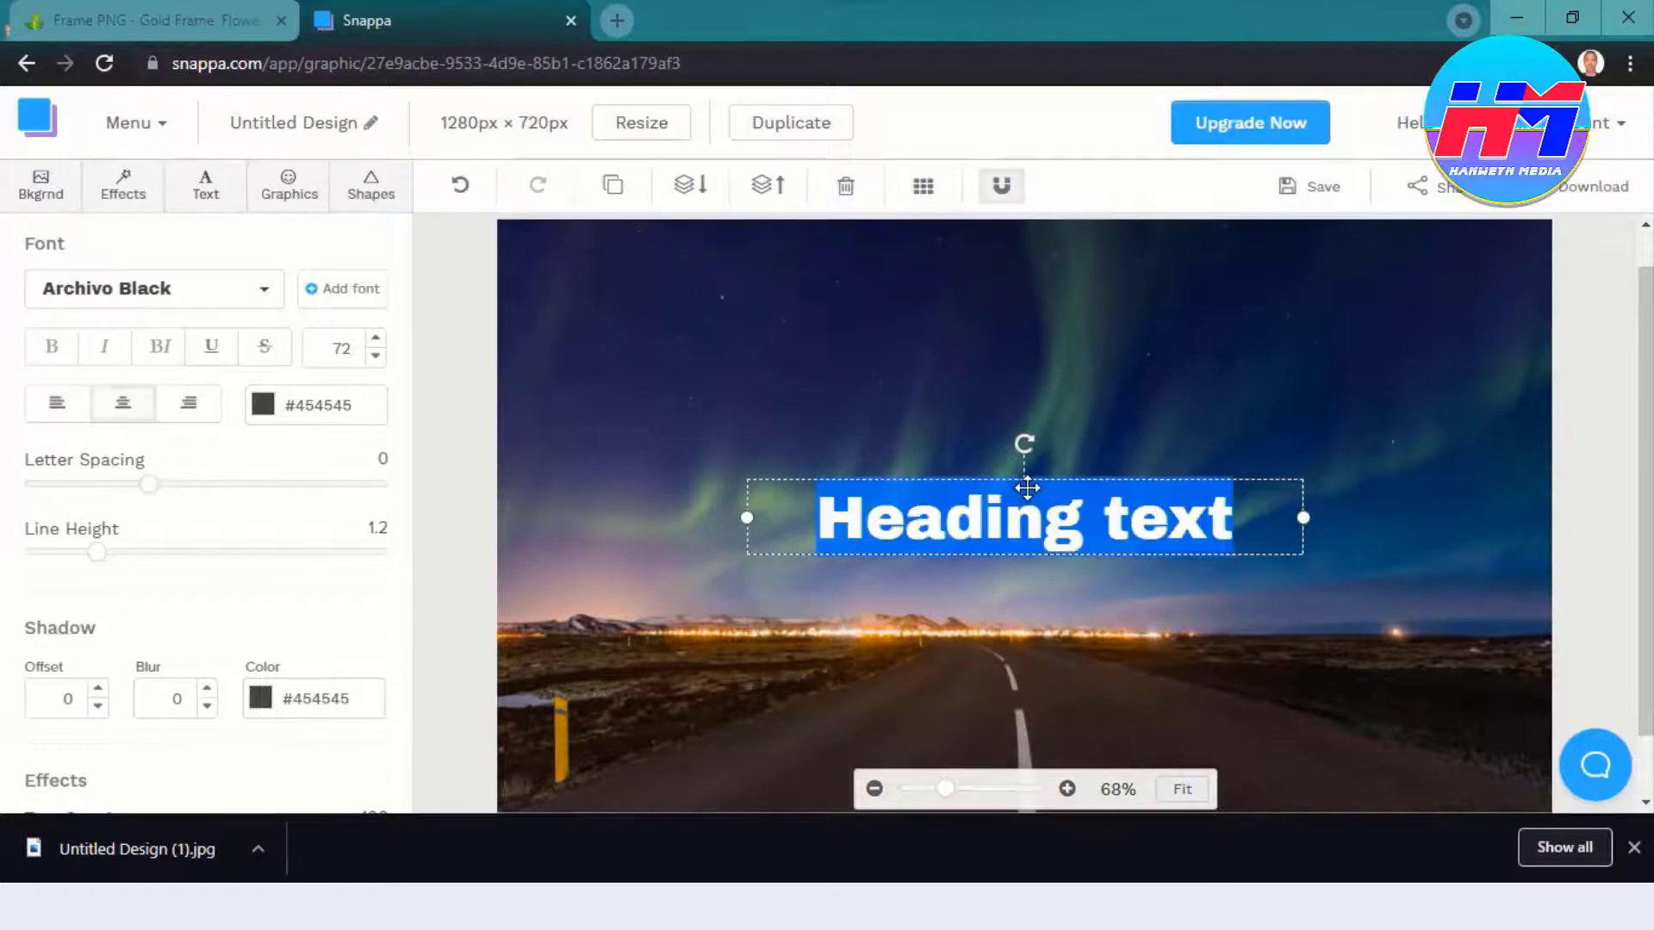
text(SI)
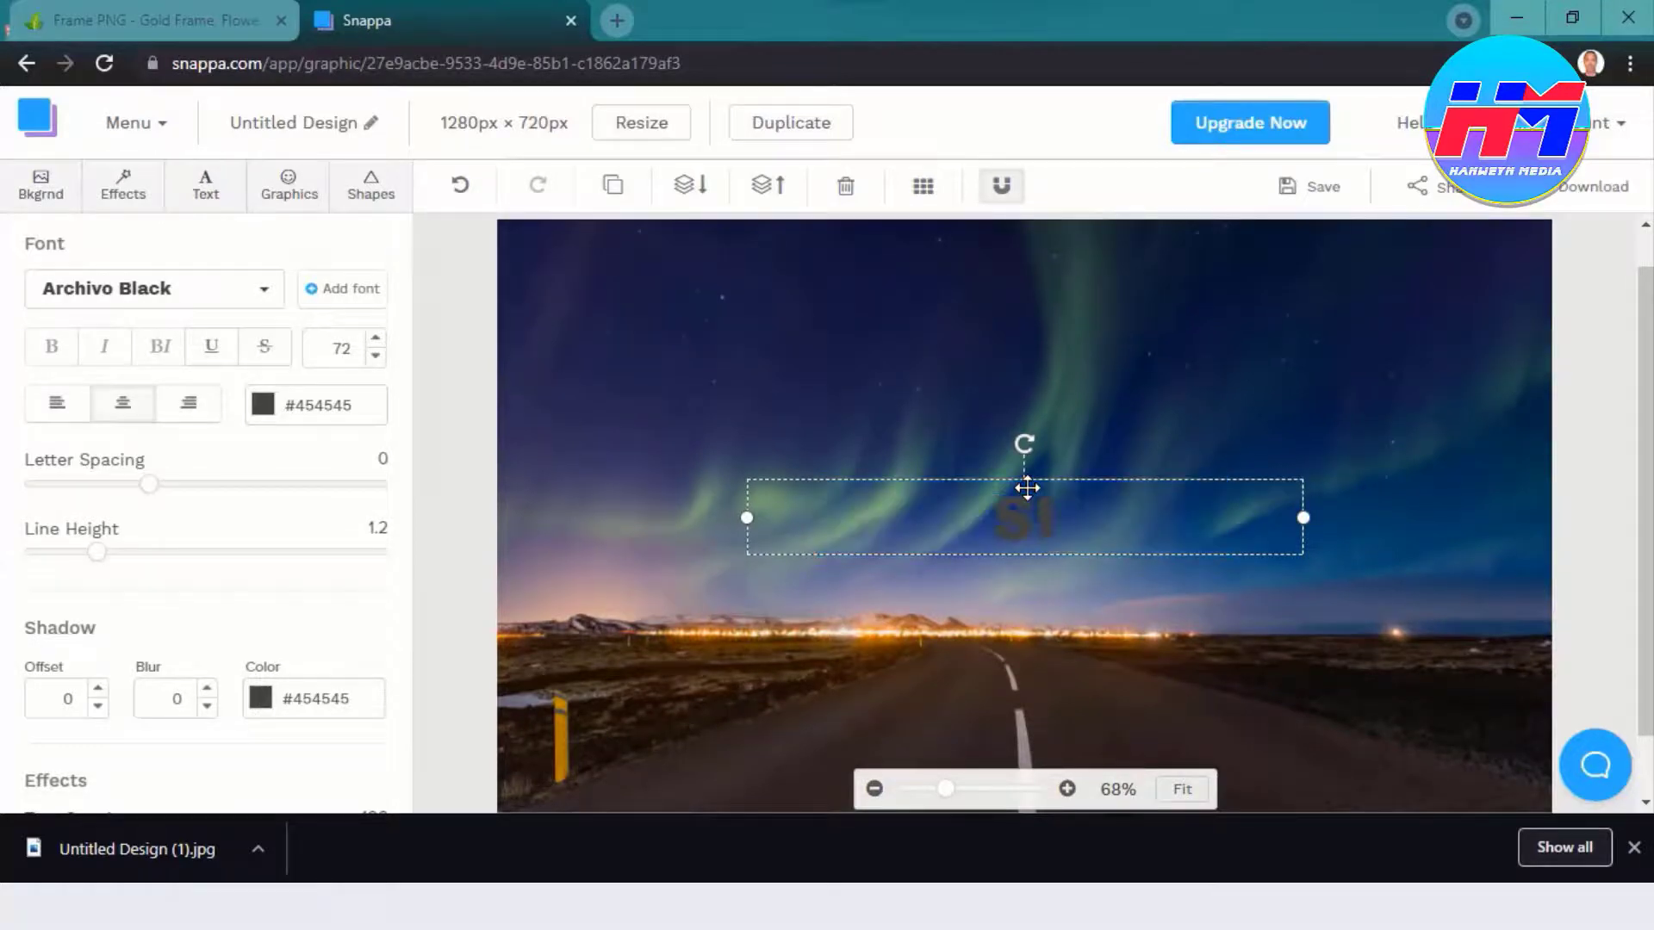
text(DA LOO SAMEEYO)
Step: Colour the SIDA LOO SAMEEYO heading orange, enlarge it to span most of the canvas, and place it near the canvas's upper edge
key(ctrl+a)
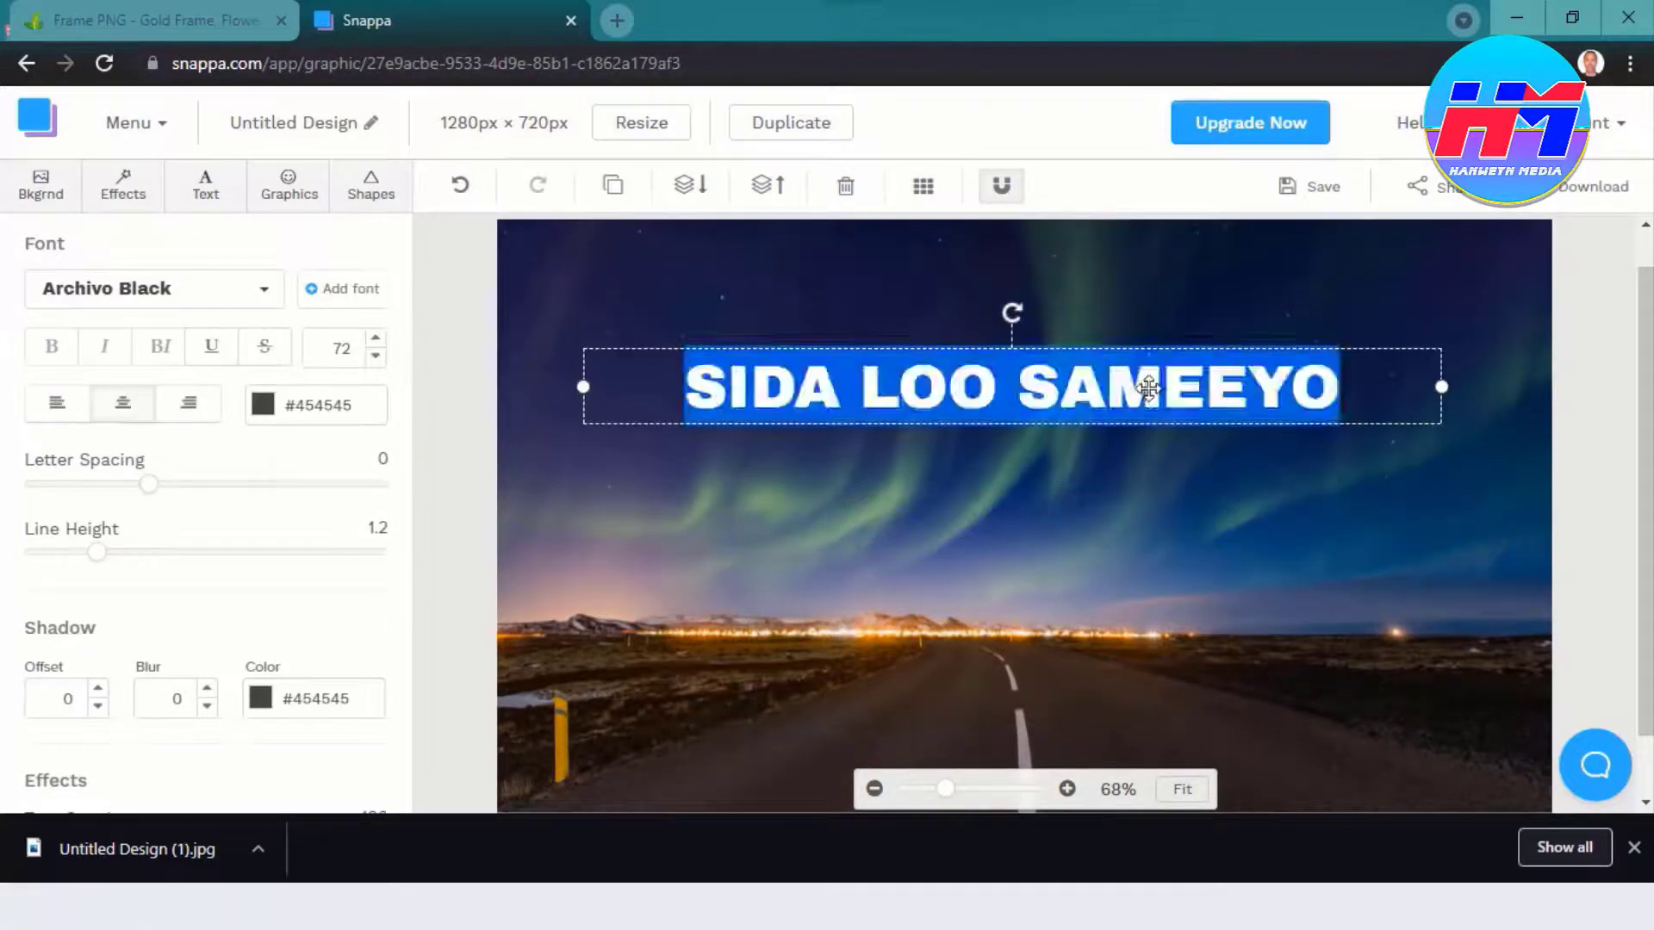
click(262, 405)
click(322, 600)
click(376, 337)
click(376, 338)
drag(1440, 443, 1461, 444)
drag(1115, 390, 1111, 365)
click(1000, 551)
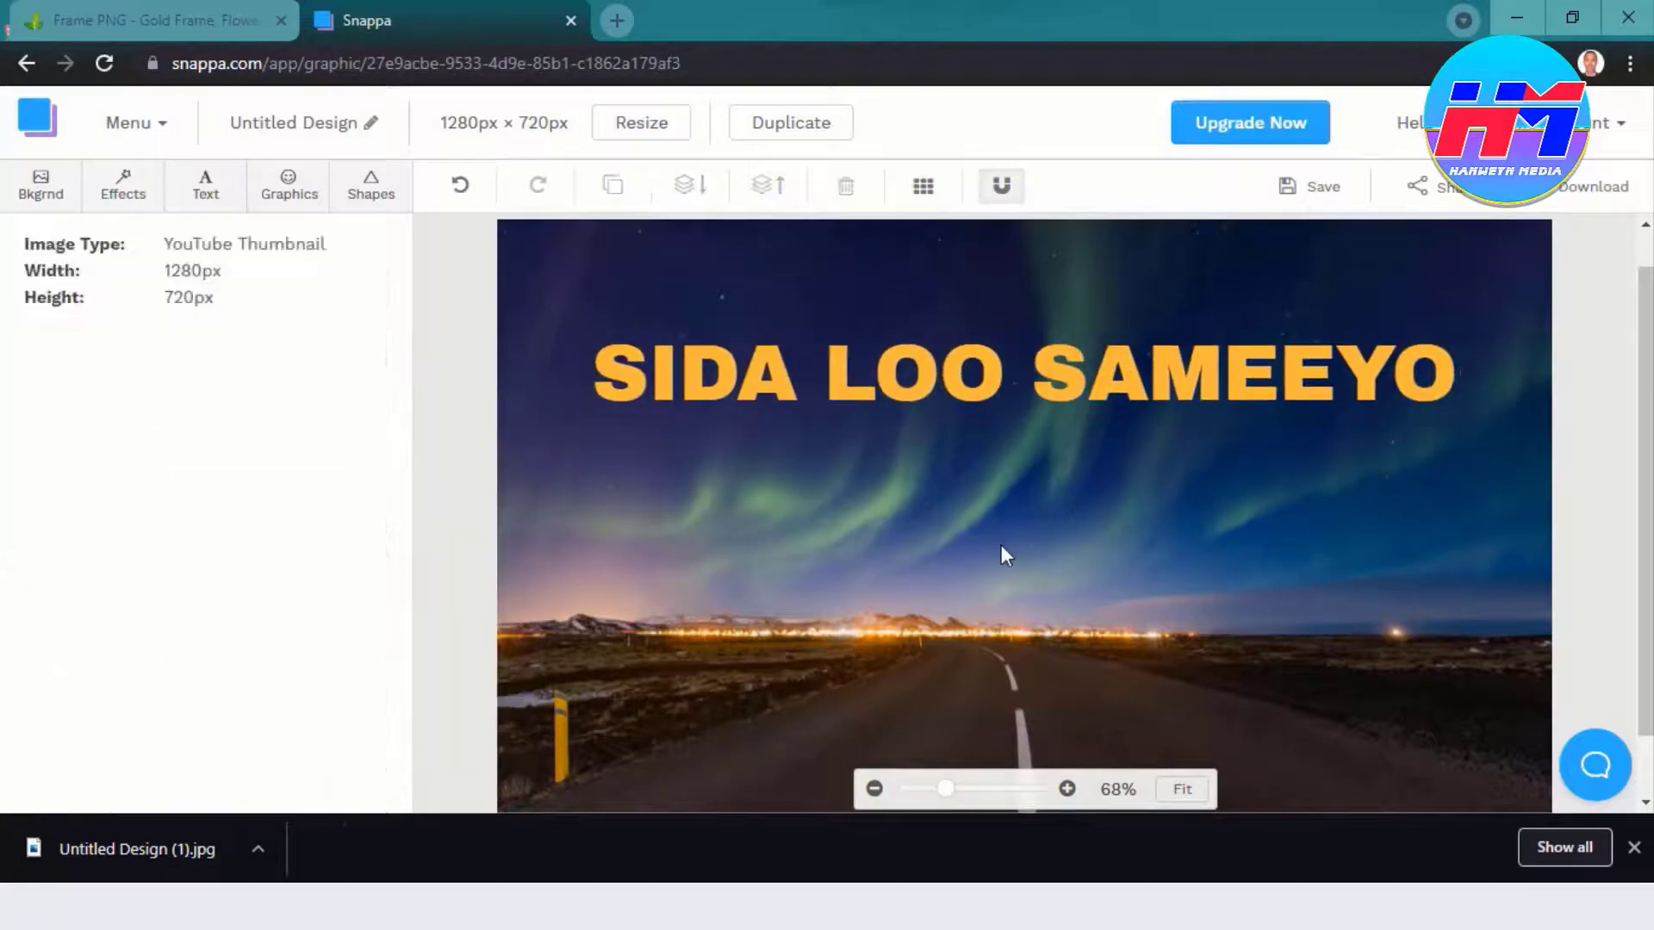
drag(965, 373, 963, 340)
click(920, 466)
Step: Add a subheading to the canvas with the text YOUTUBE THUMBNAIL
click(205, 186)
click(205, 351)
double_click(1000, 517)
text(YOUTUBE THUMBNAIL)
Step: Move the YOUTUBE THUMBNAIL subheading below the heading, colour it white and enlarge its font
double_click(1025, 527)
drag(1114, 634, 1074, 483)
click(263, 405)
click(290, 529)
click(375, 337)
click(1033, 591)
click(1088, 590)
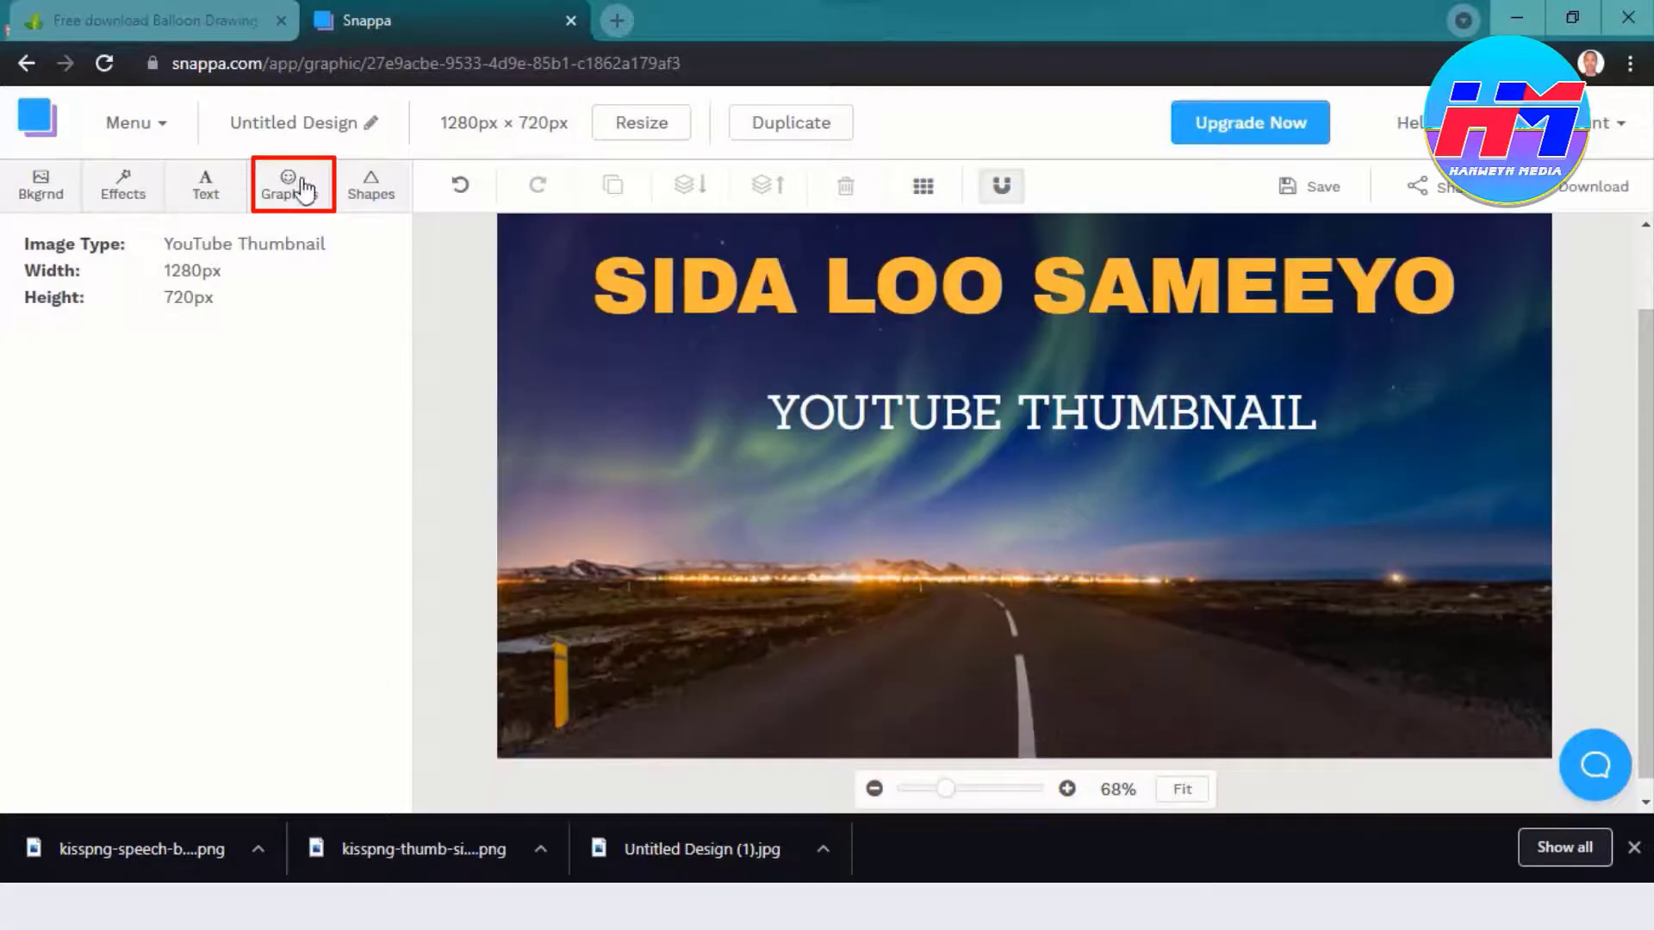
Step: Upload the kisspng WOW speech-balloon and thumbs-up images from the Downloads folder to the graphics uploads
click(298, 182)
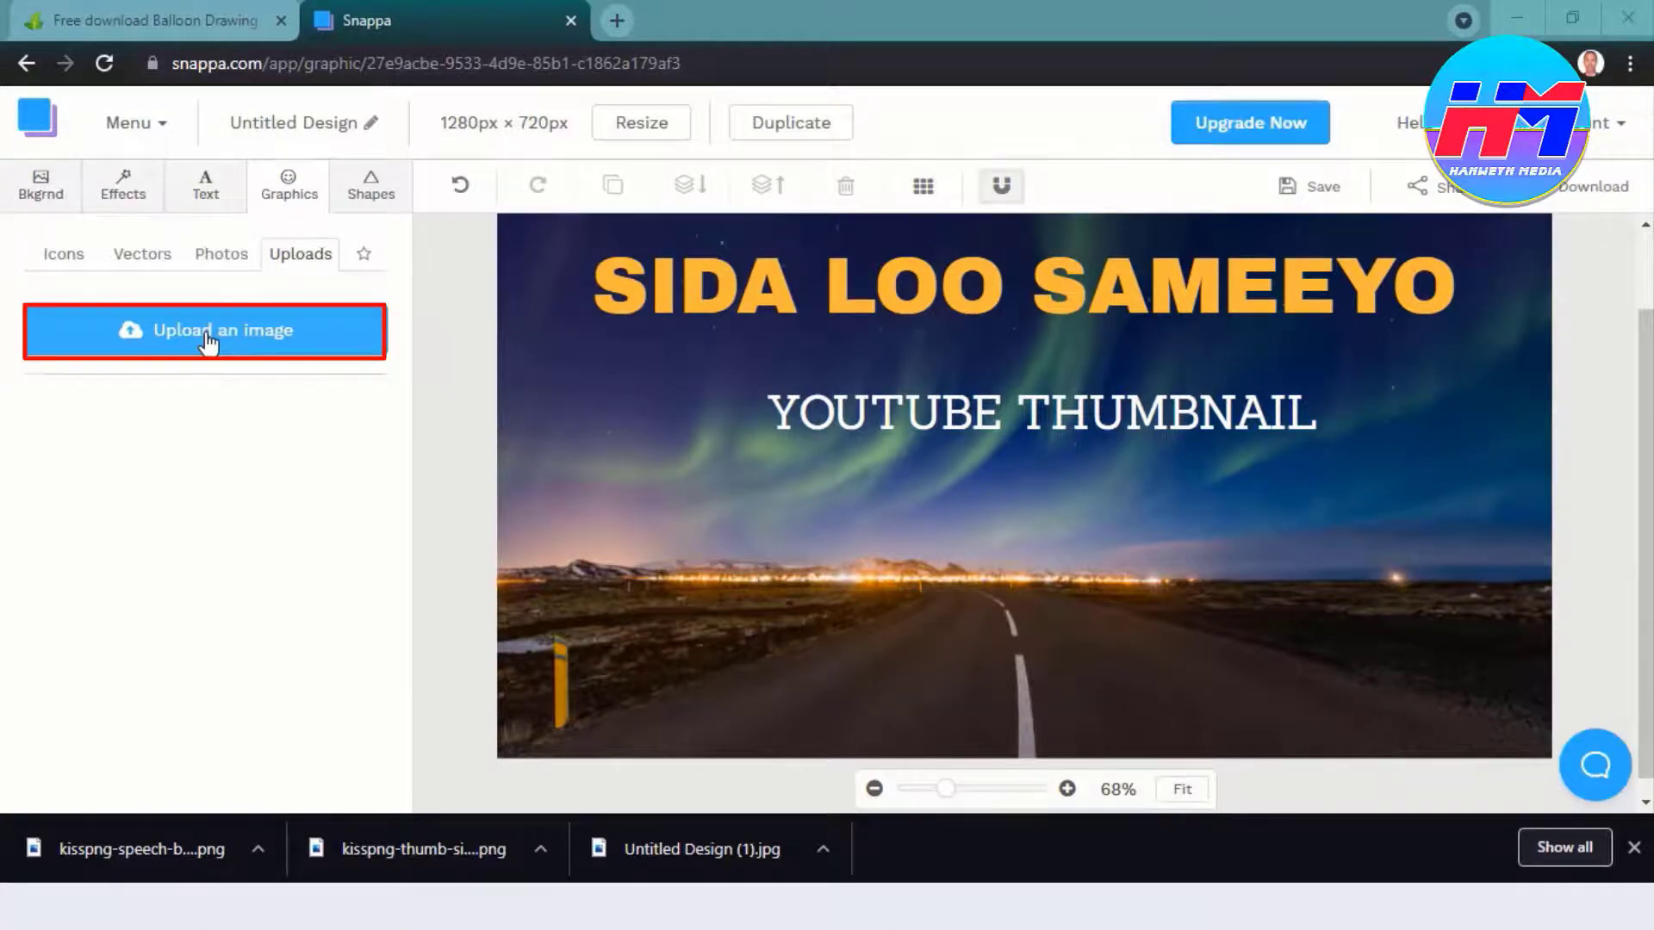
click(208, 341)
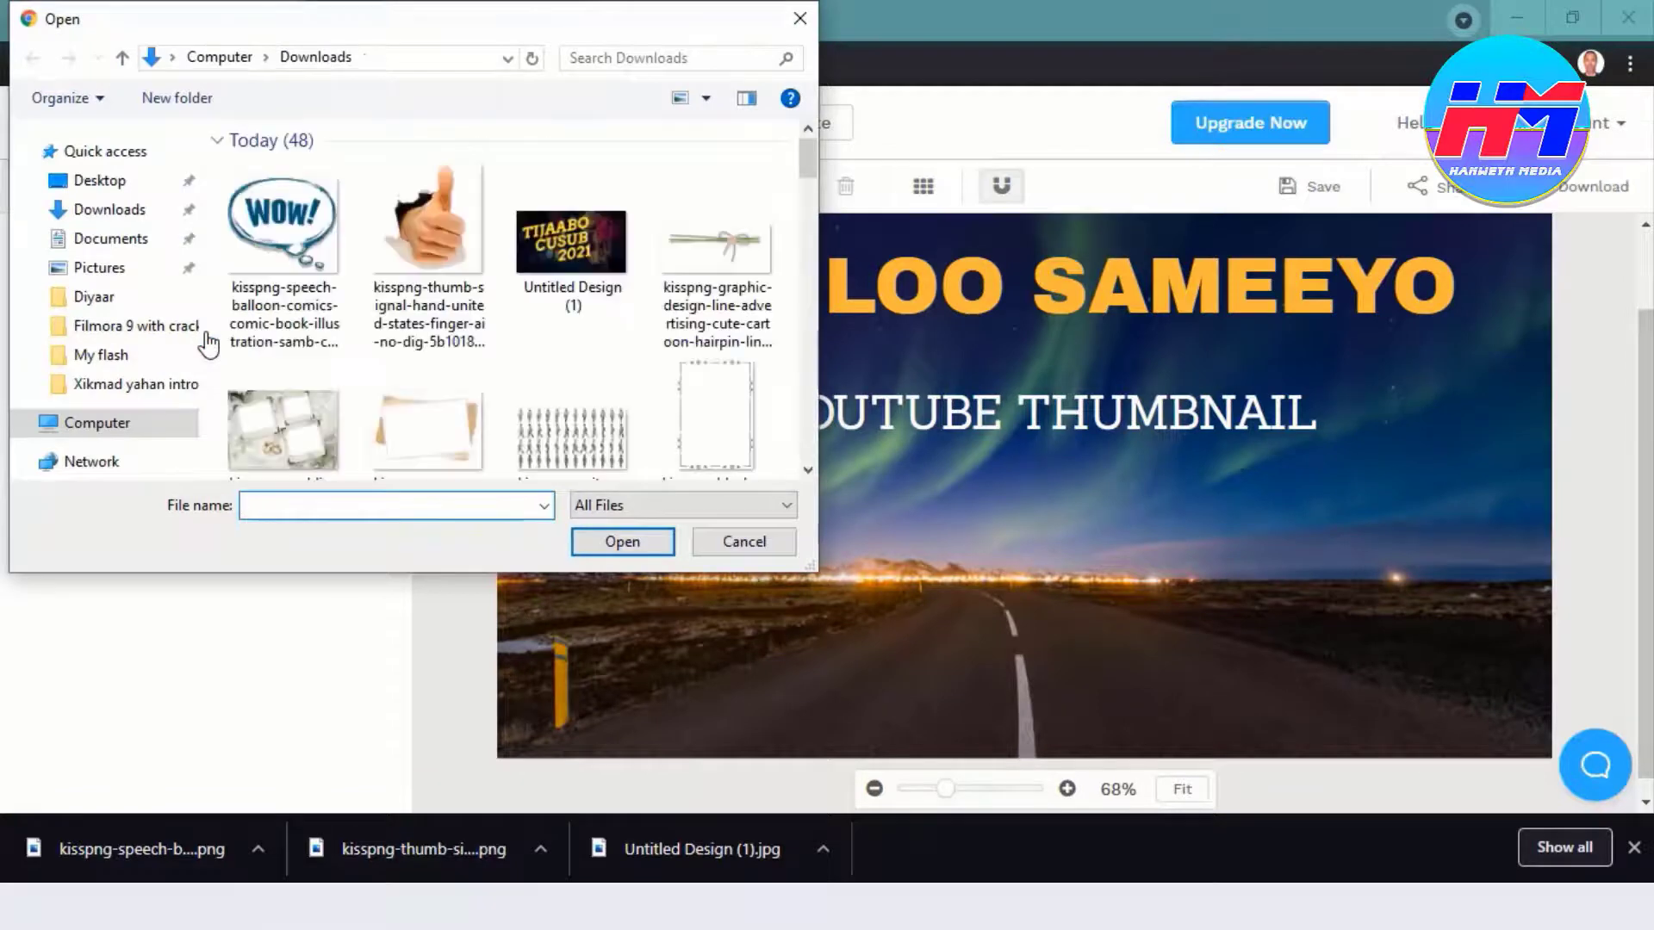
click(287, 254)
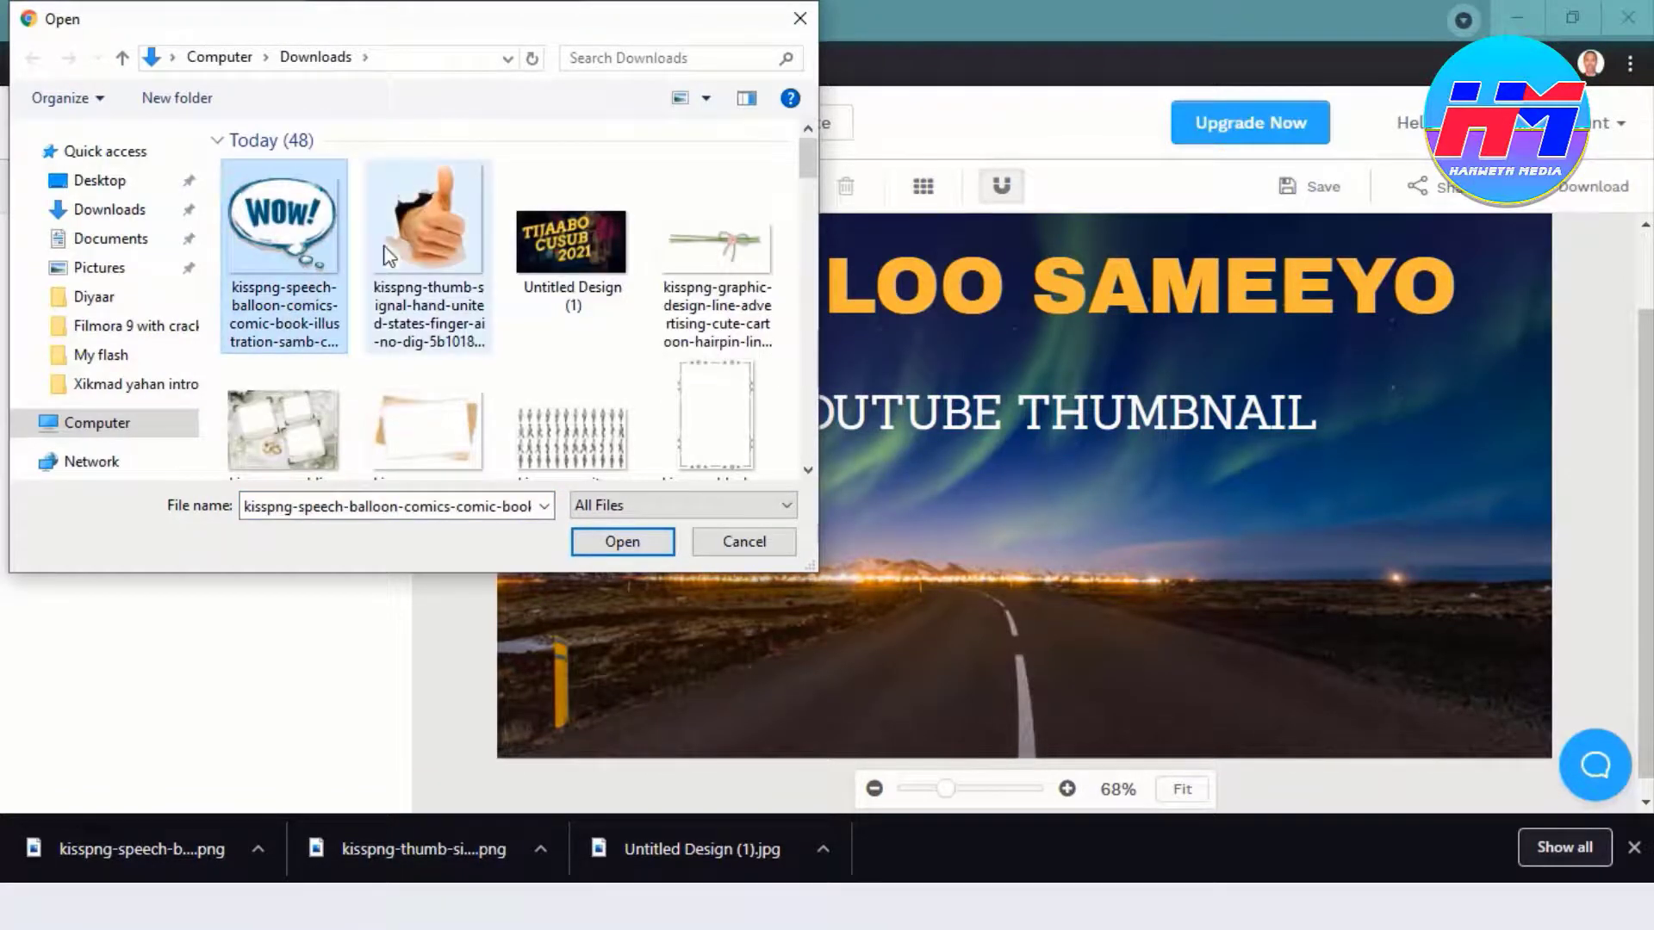
ctrl+click(426, 250)
ctrl+click(425, 250)
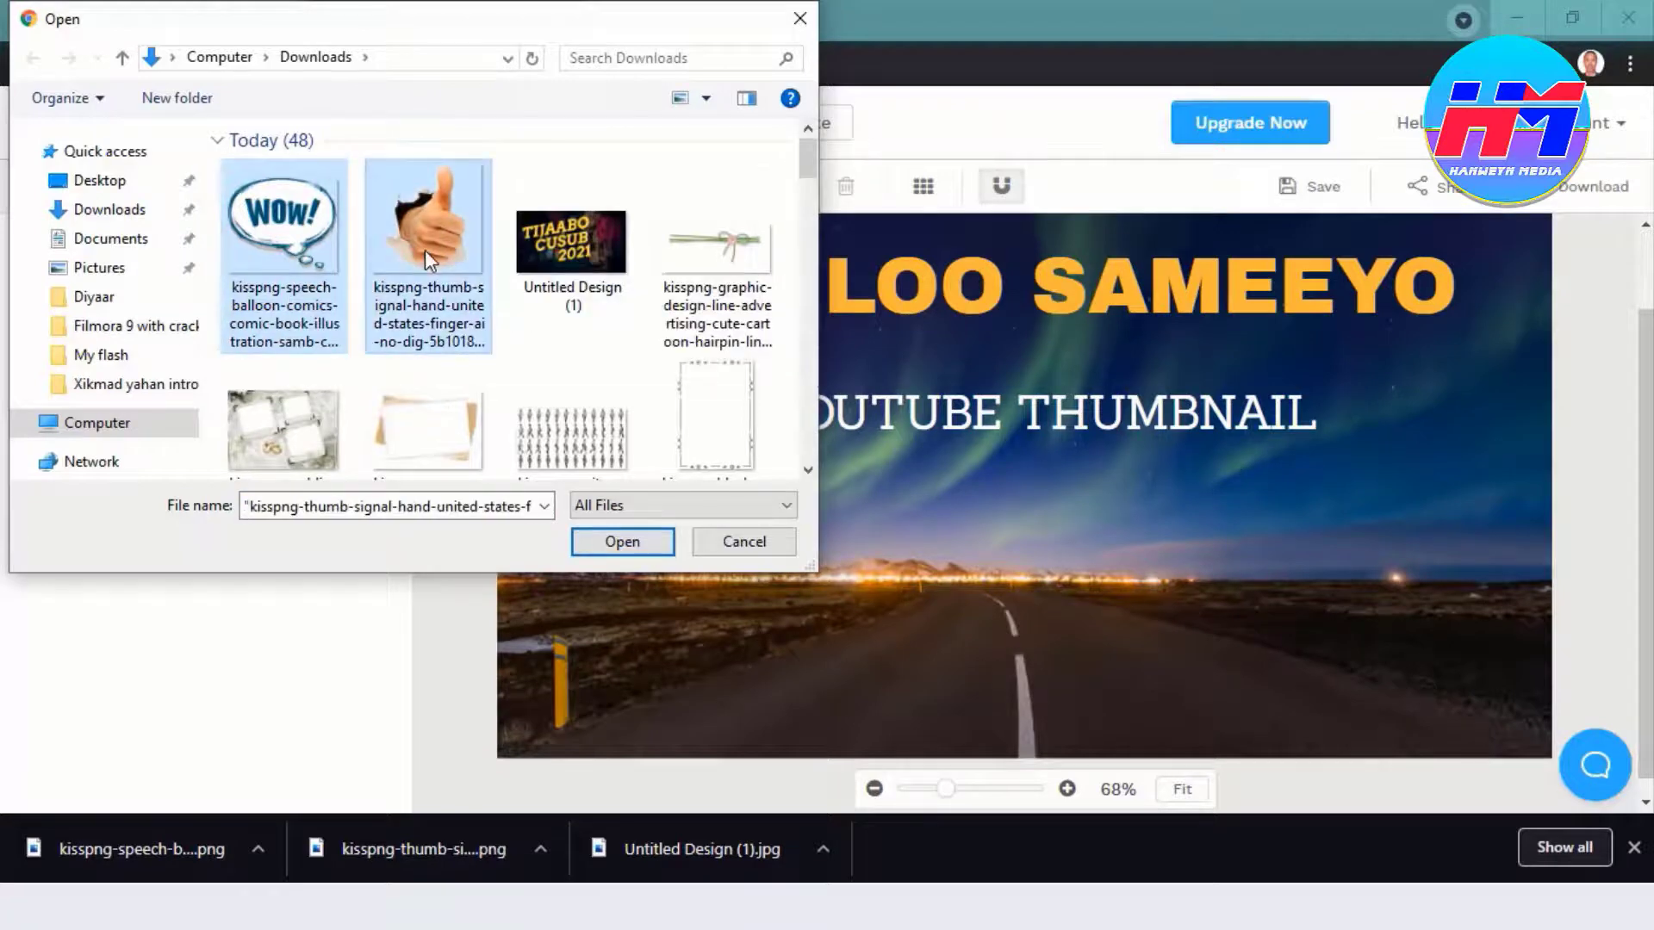
click(622, 541)
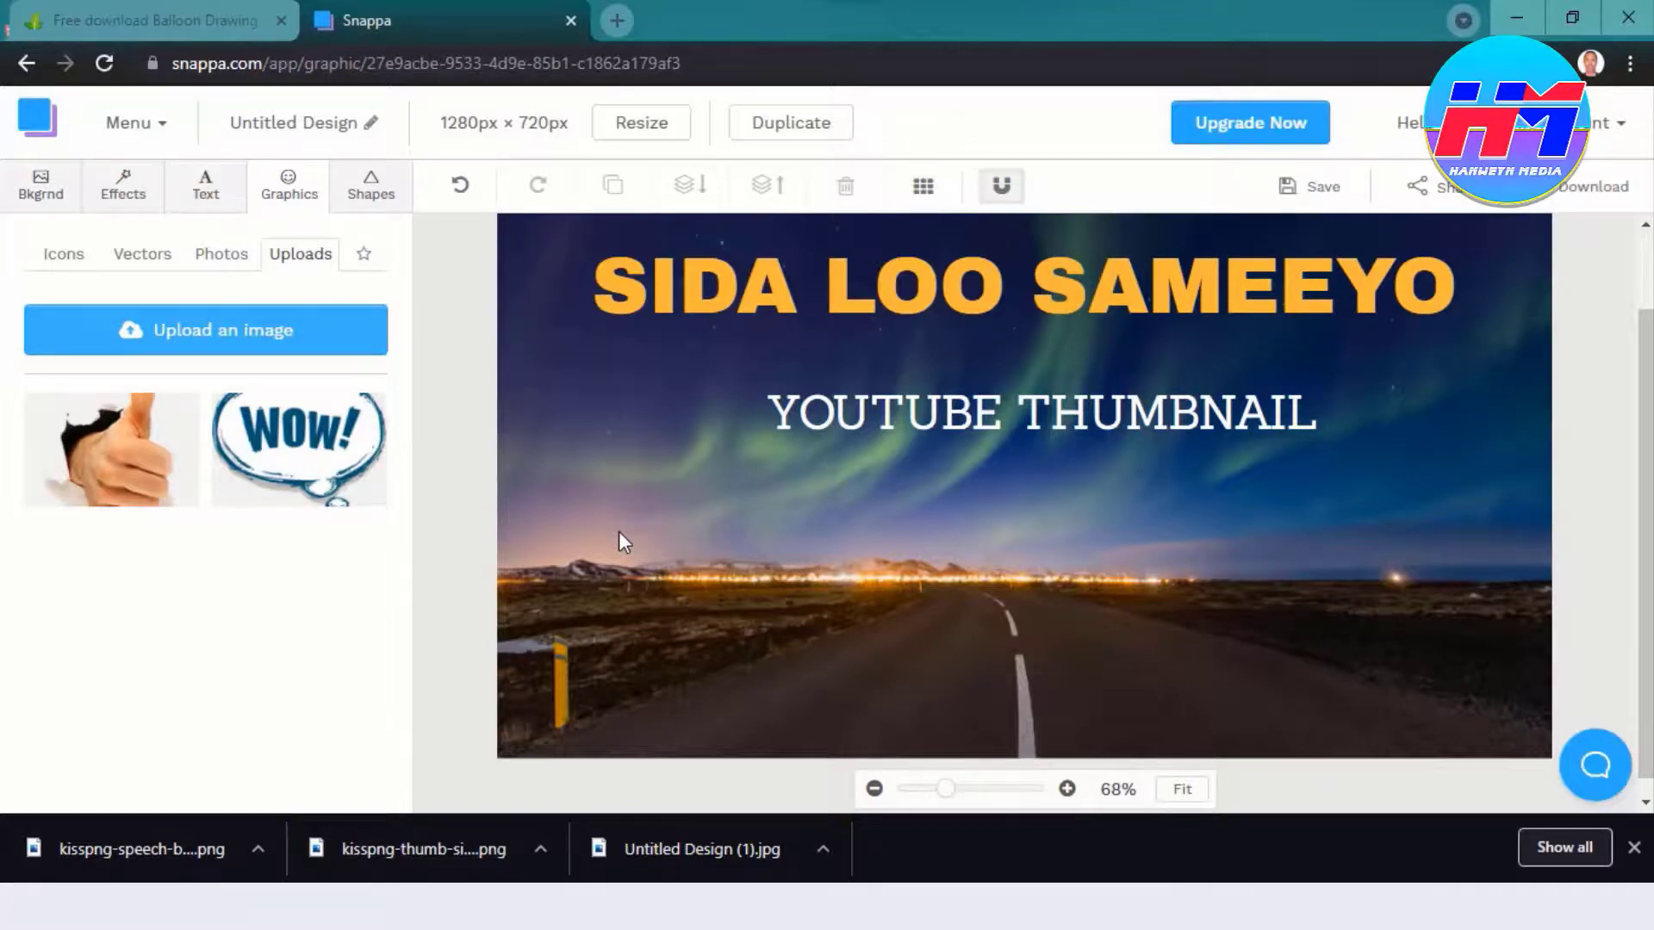
Step: Add the uploaded thumbs-up image, shrink it and place it below the YOUTUBE THUMBNAIL subheading
click(135, 458)
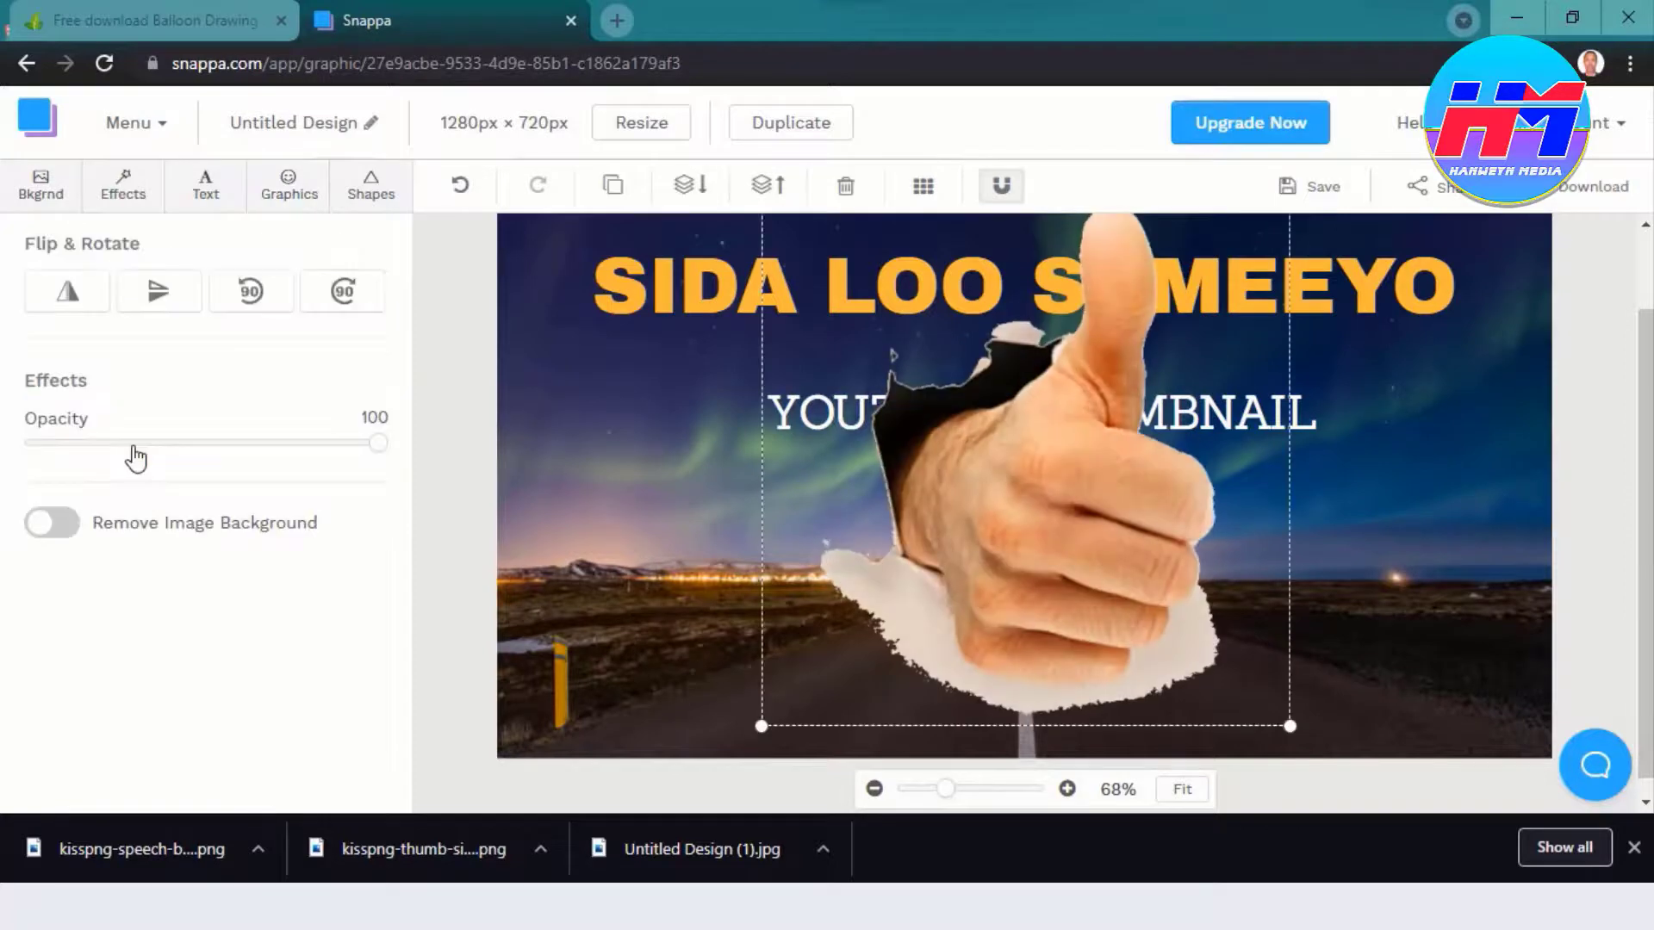
drag(1291, 726, 1141, 543)
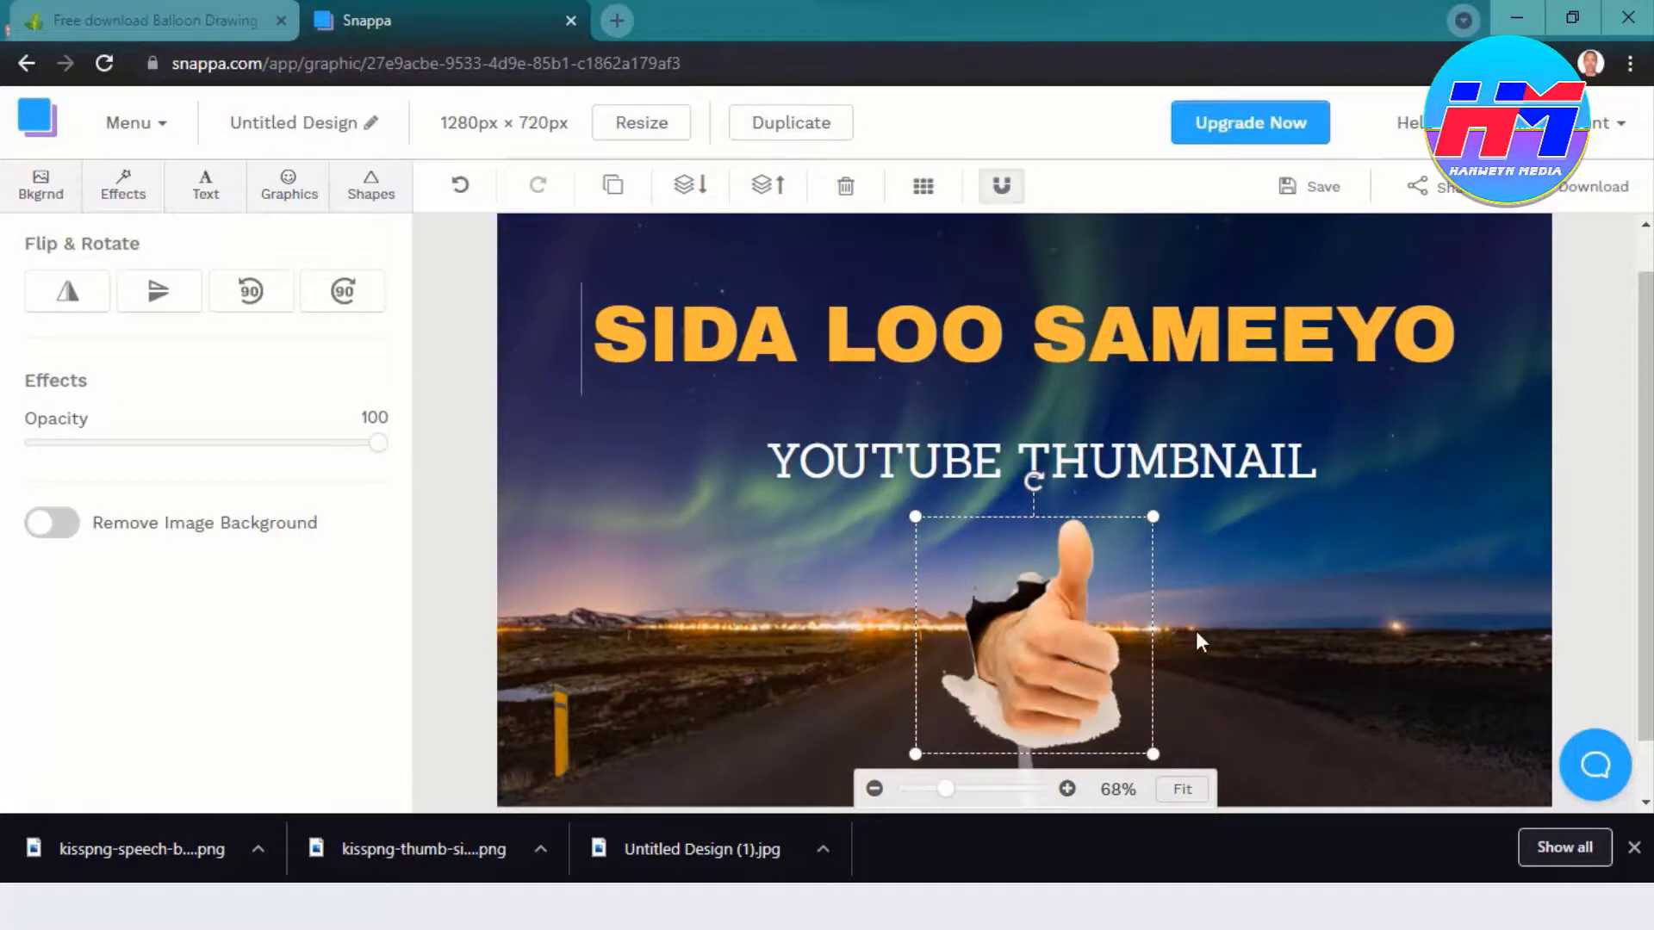
click(1197, 634)
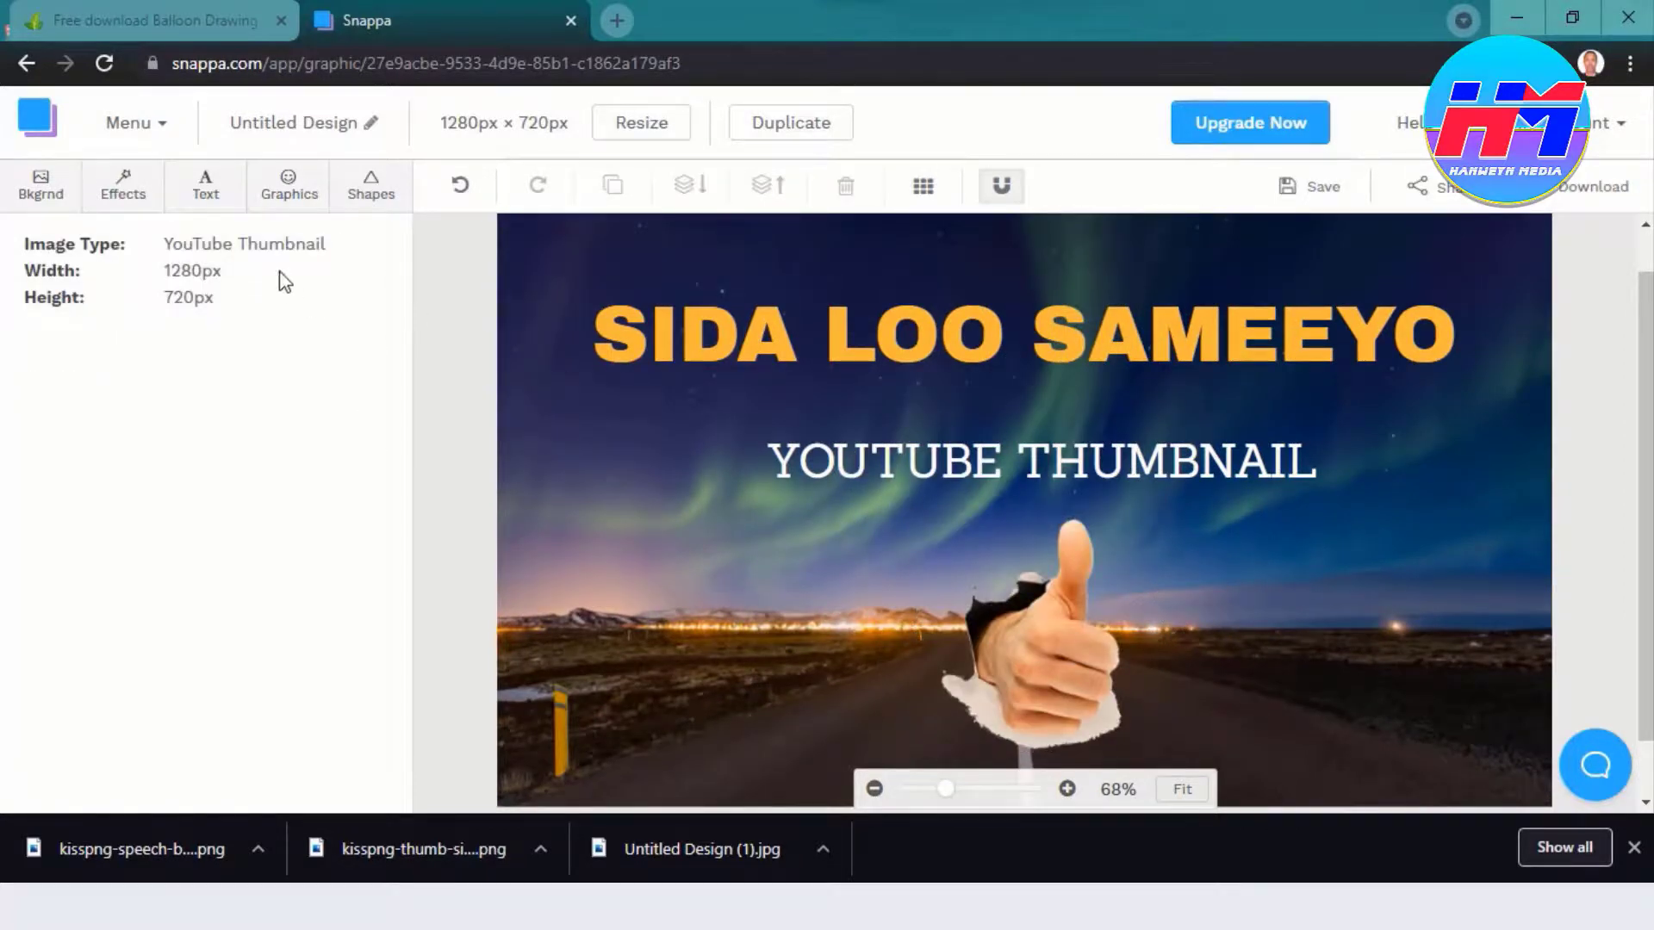
Step: Add the uploaded WOW speech bubble, shrink it to just over half its width and place it beside the thumbs-up hand
click(300, 202)
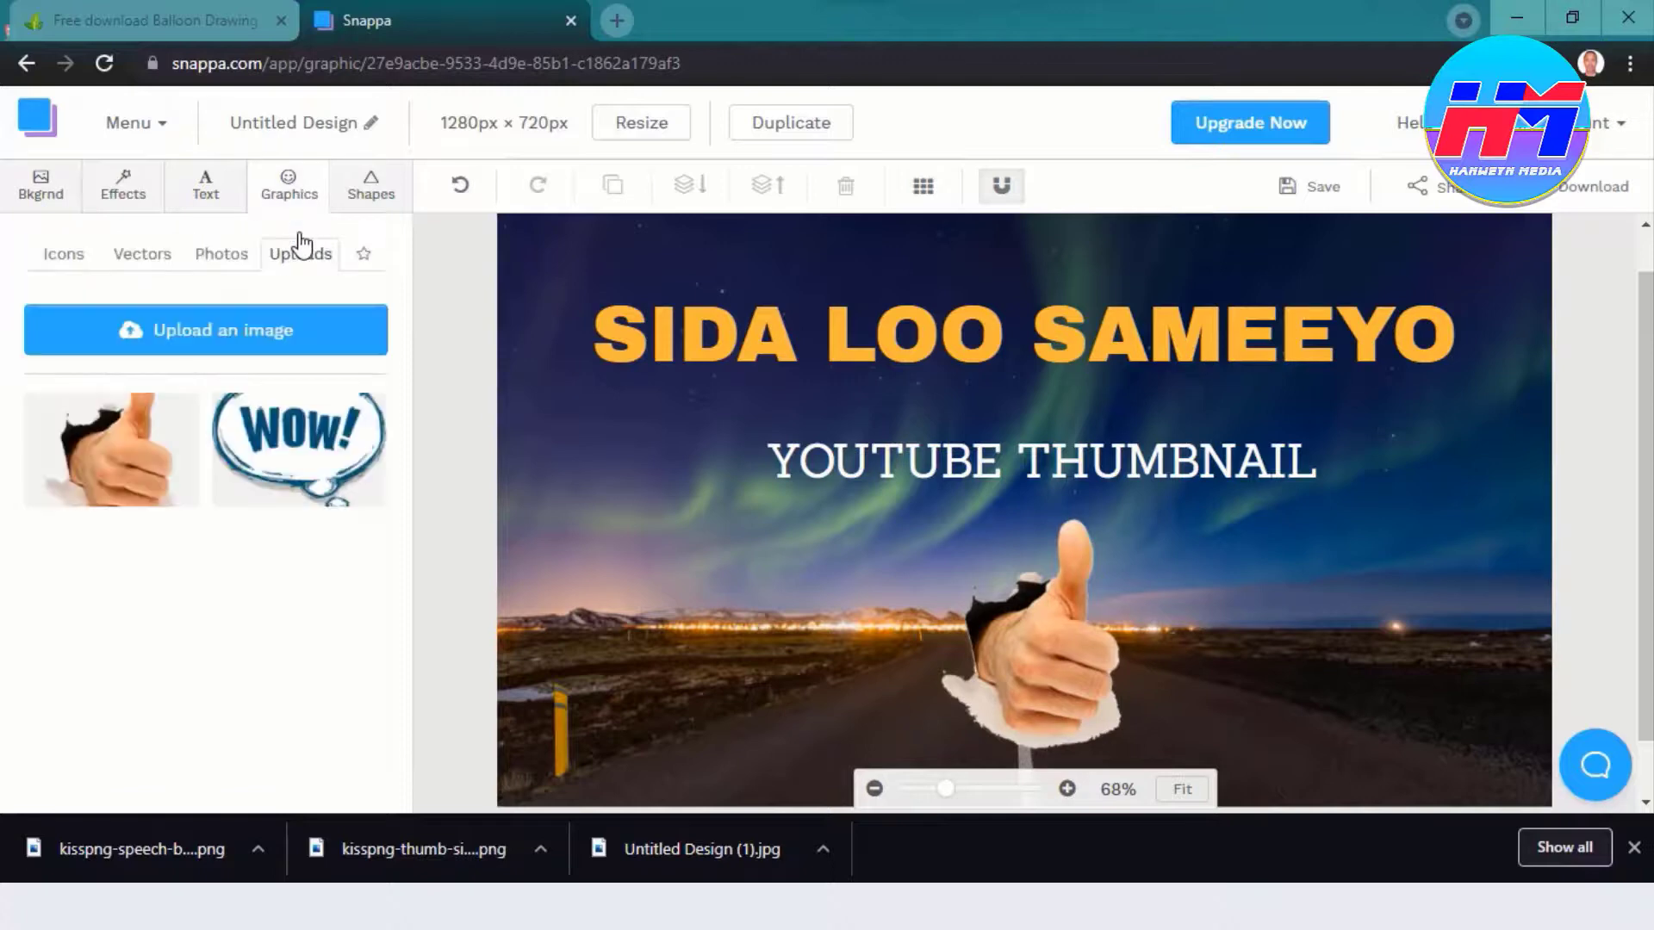
click(295, 438)
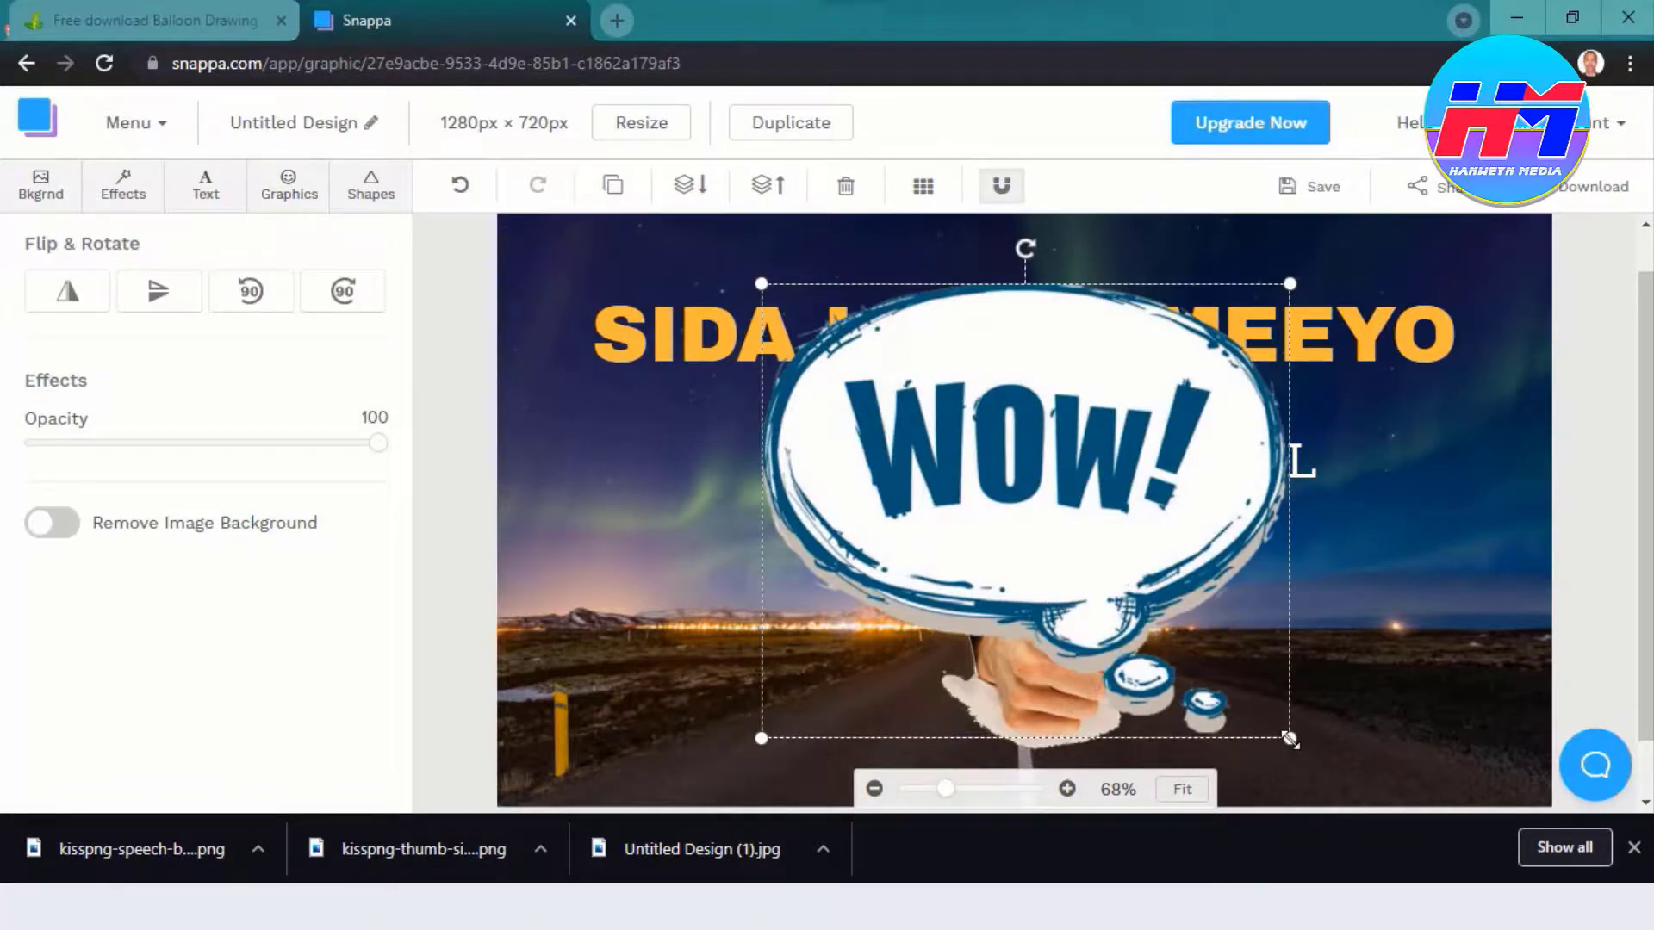
drag(1290, 738, 1056, 537)
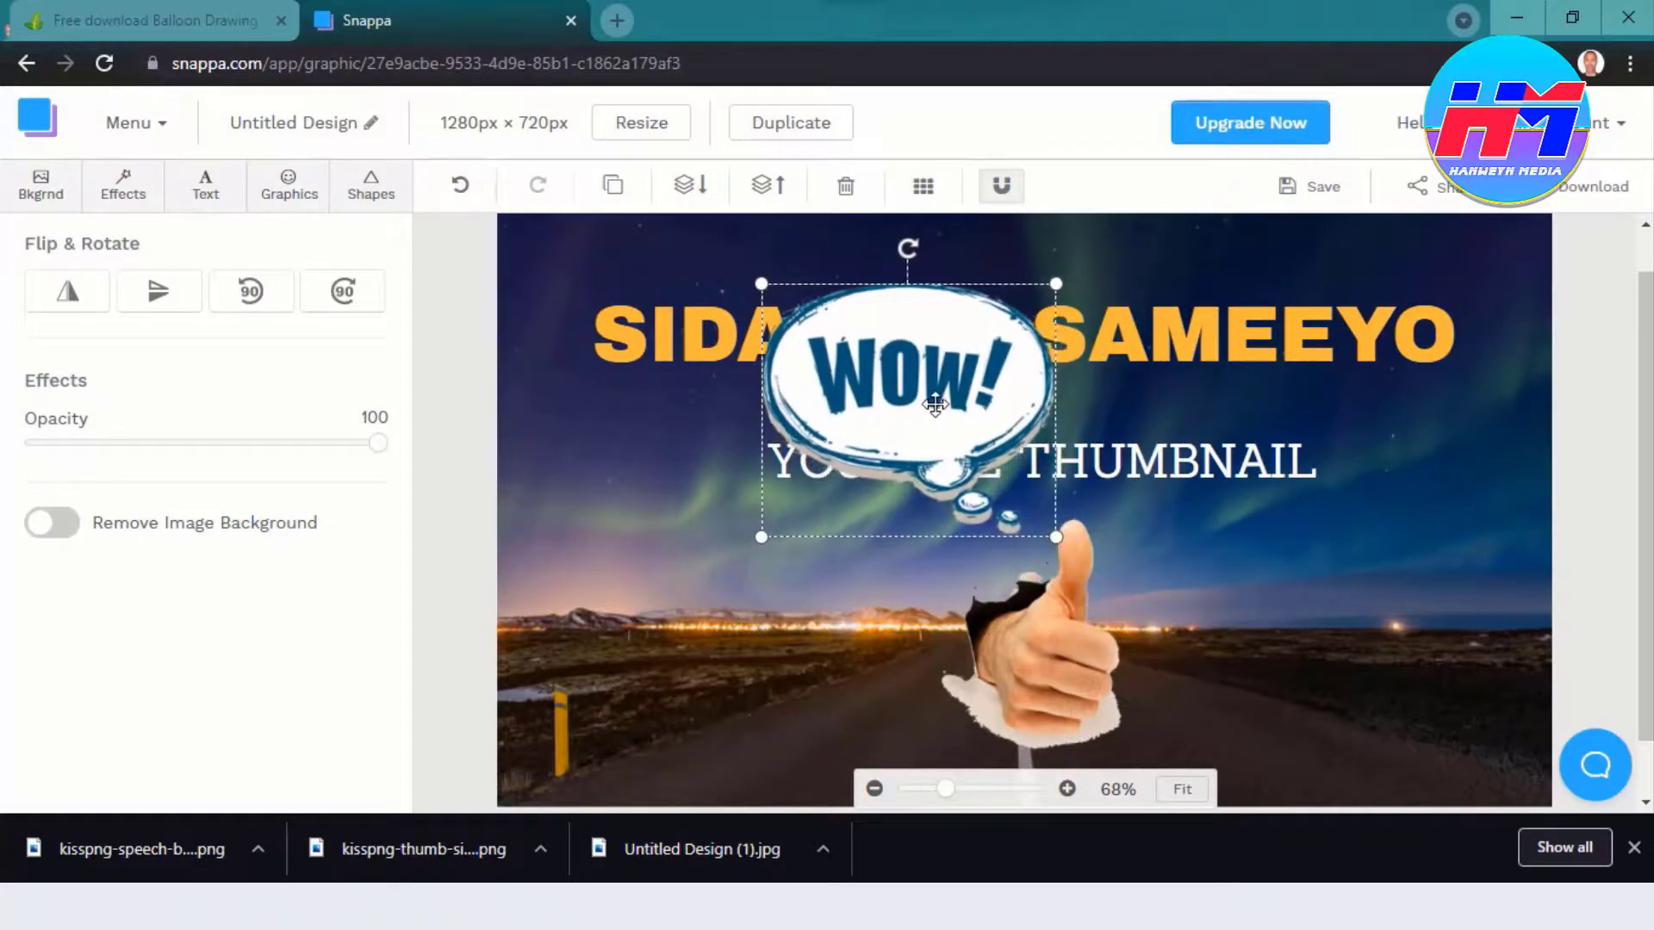
drag(935, 404, 822, 630)
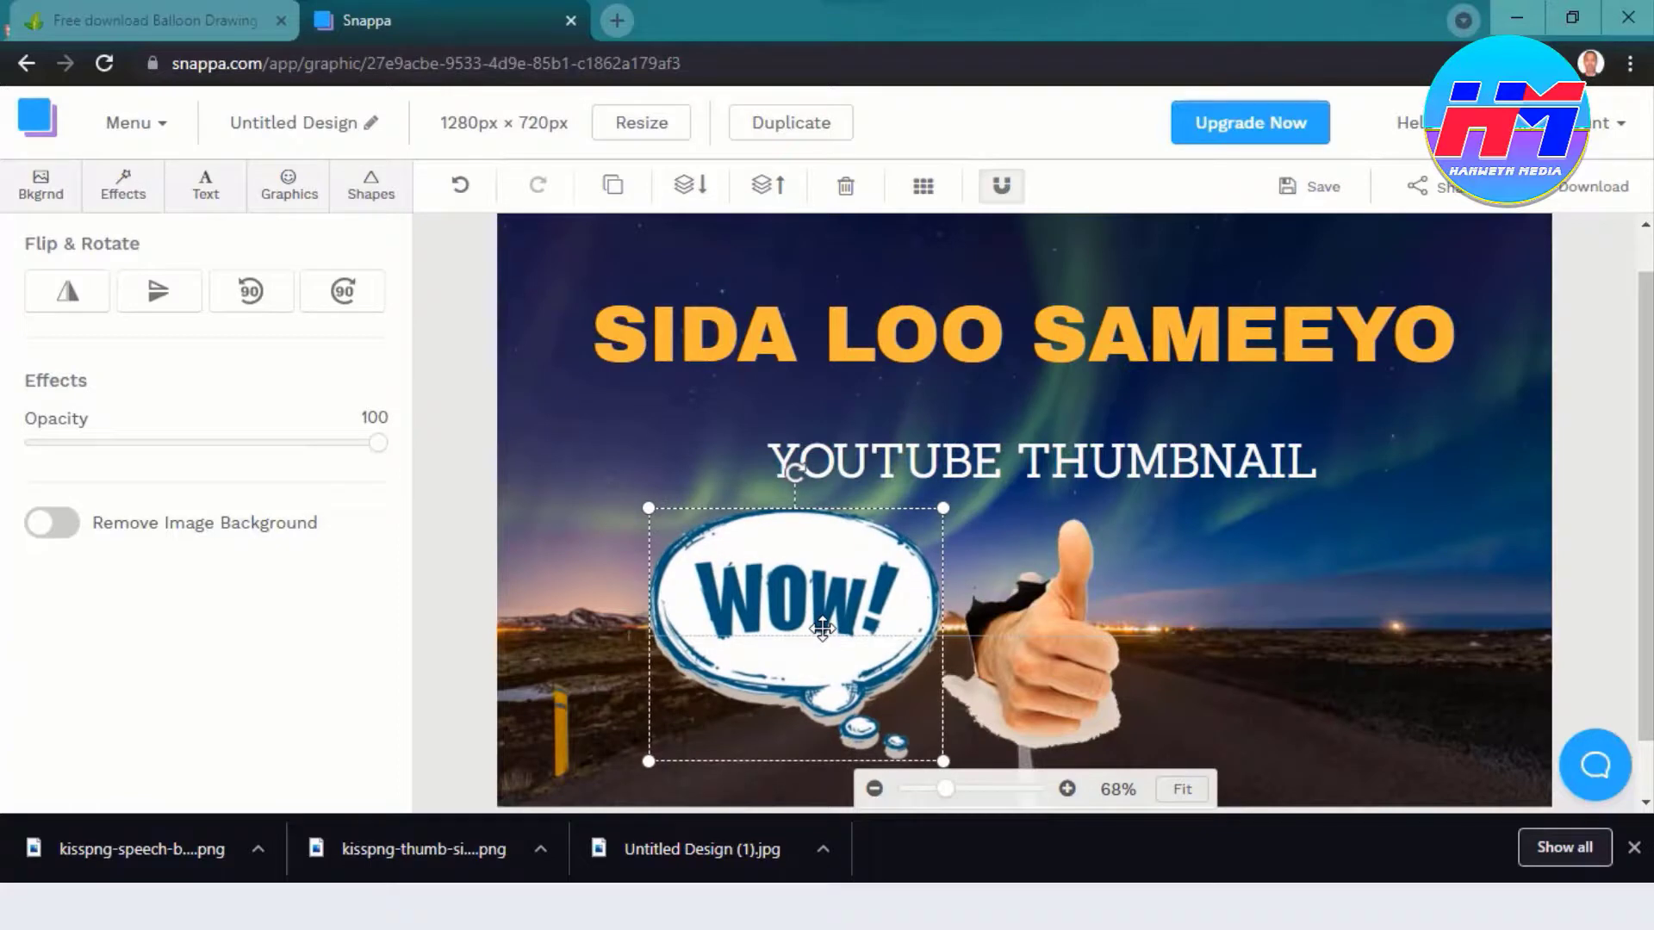
click(1027, 660)
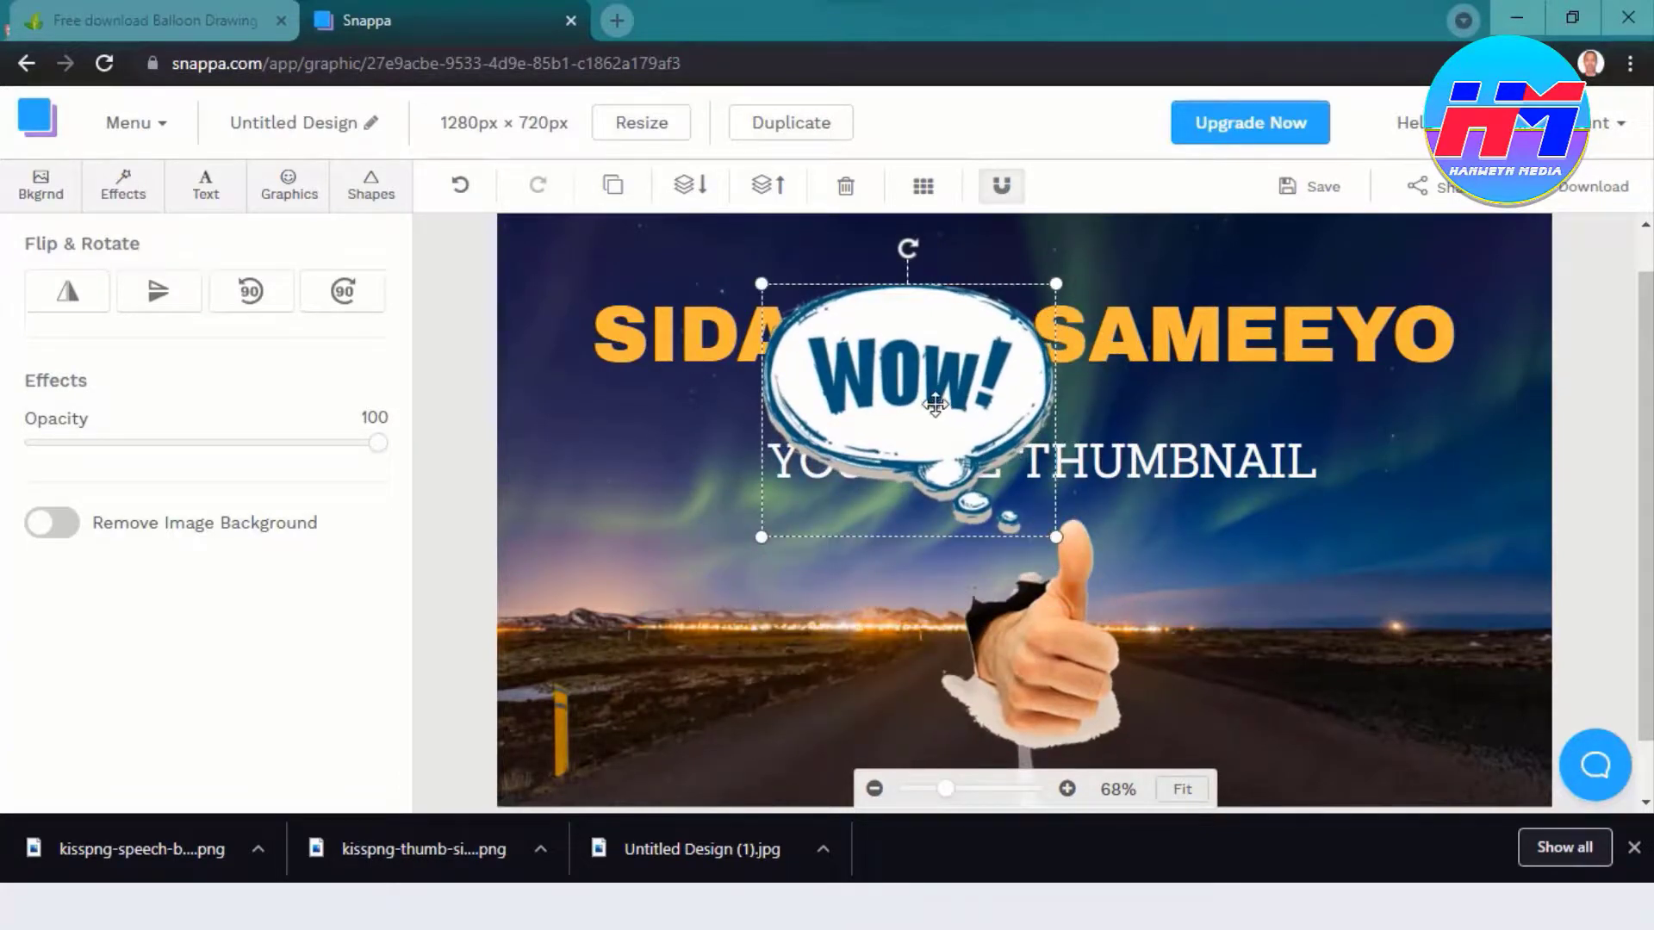
drag(935, 404, 857, 555)
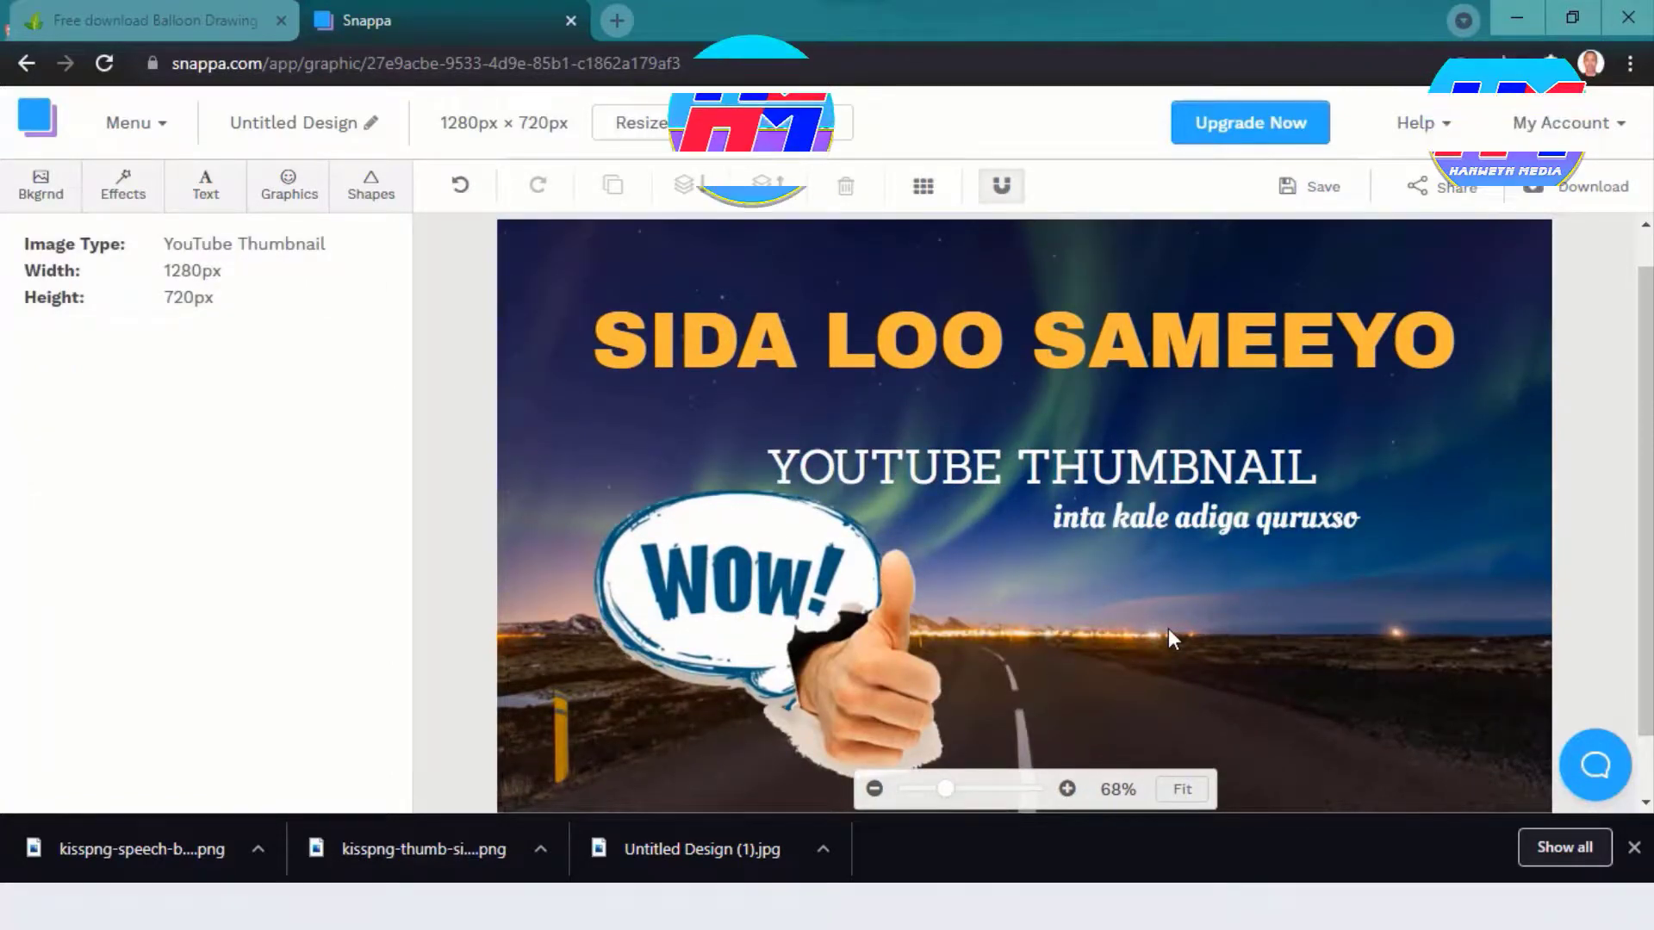
Step: Download the finished thumbnail as a Retina JPG (2x size)
mouse_move(1651, 475)
mouse_down()
mouse_move(1650, 534)
mouse_move(1648, 486)
mouse_up()
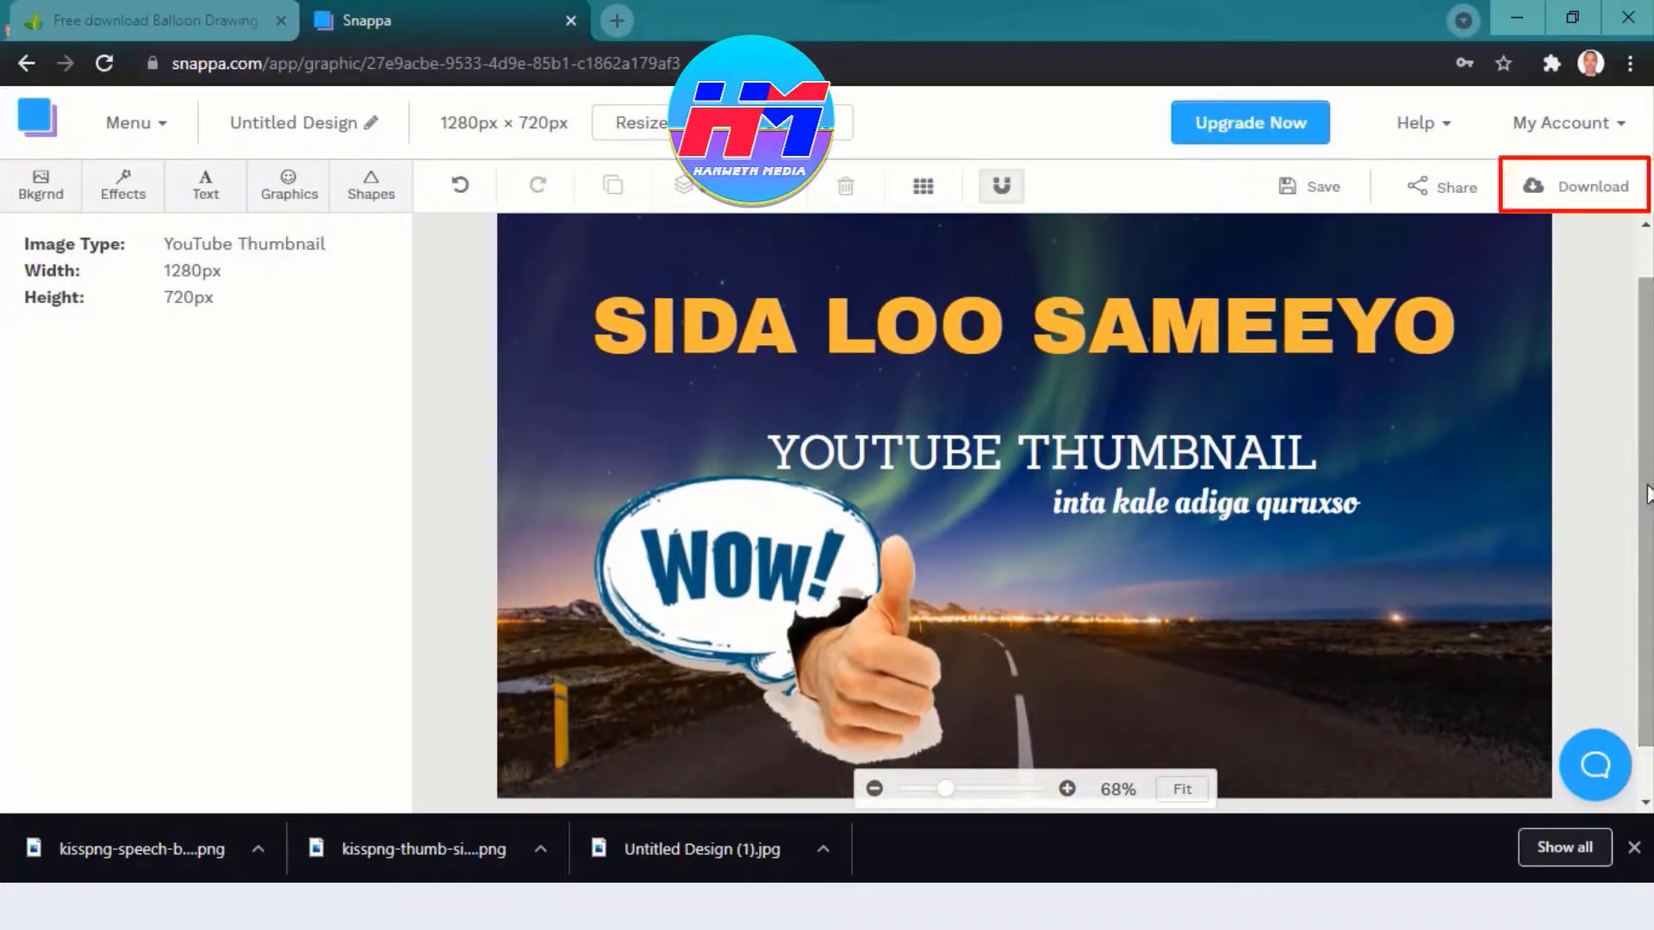
click(1593, 200)
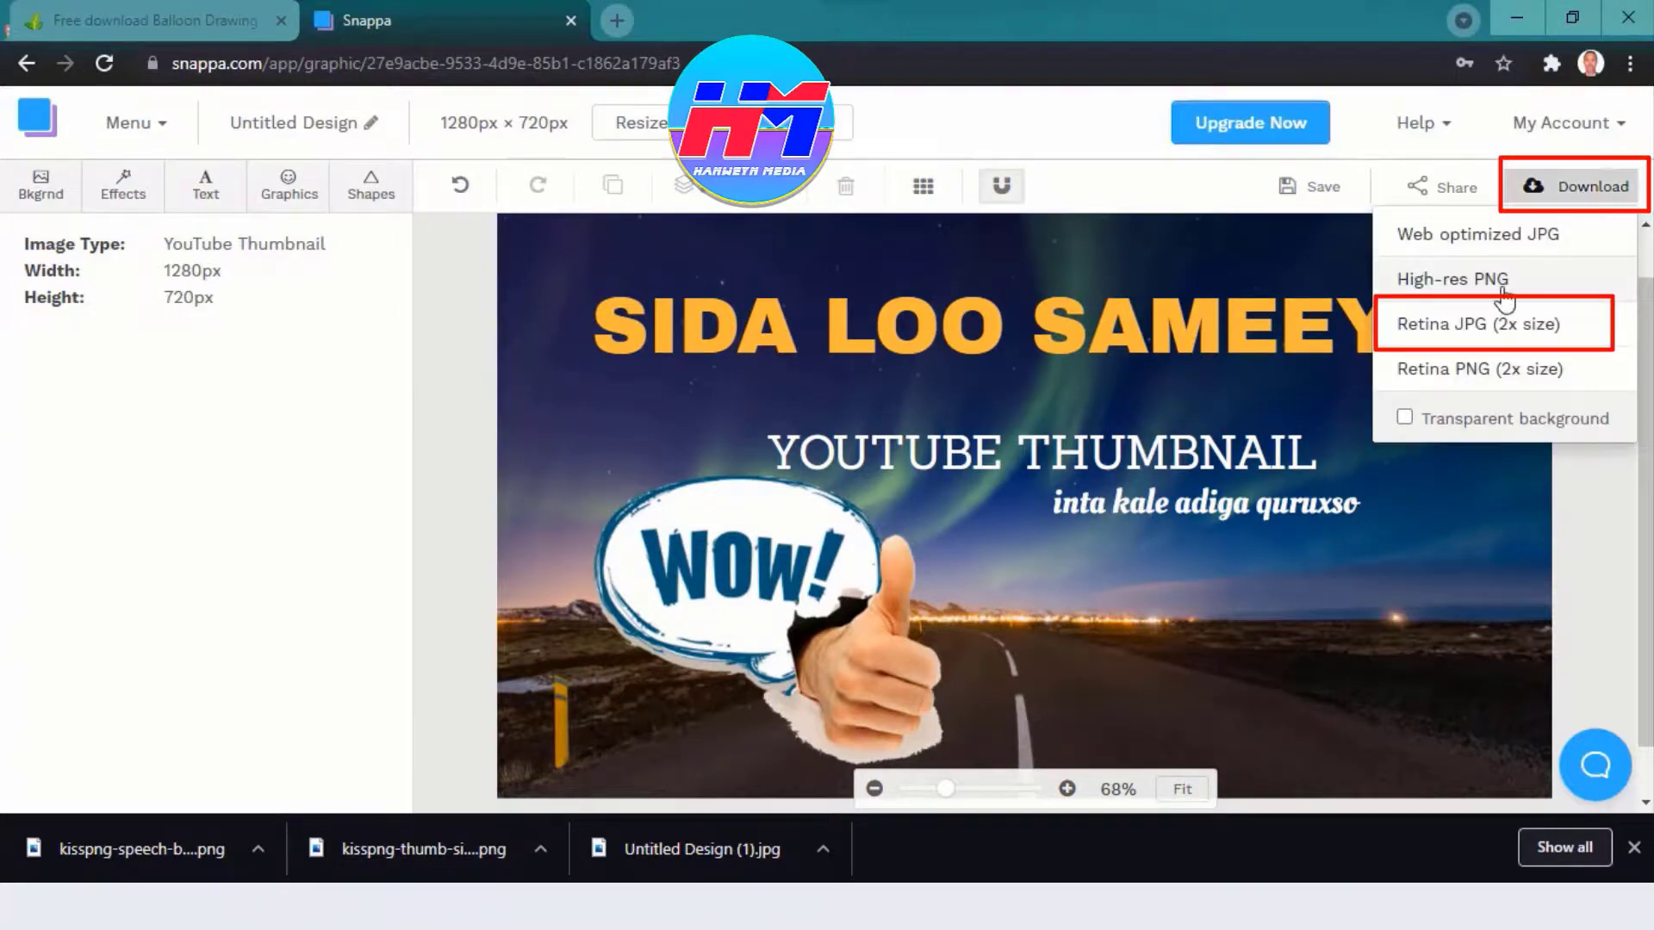
click(1467, 333)
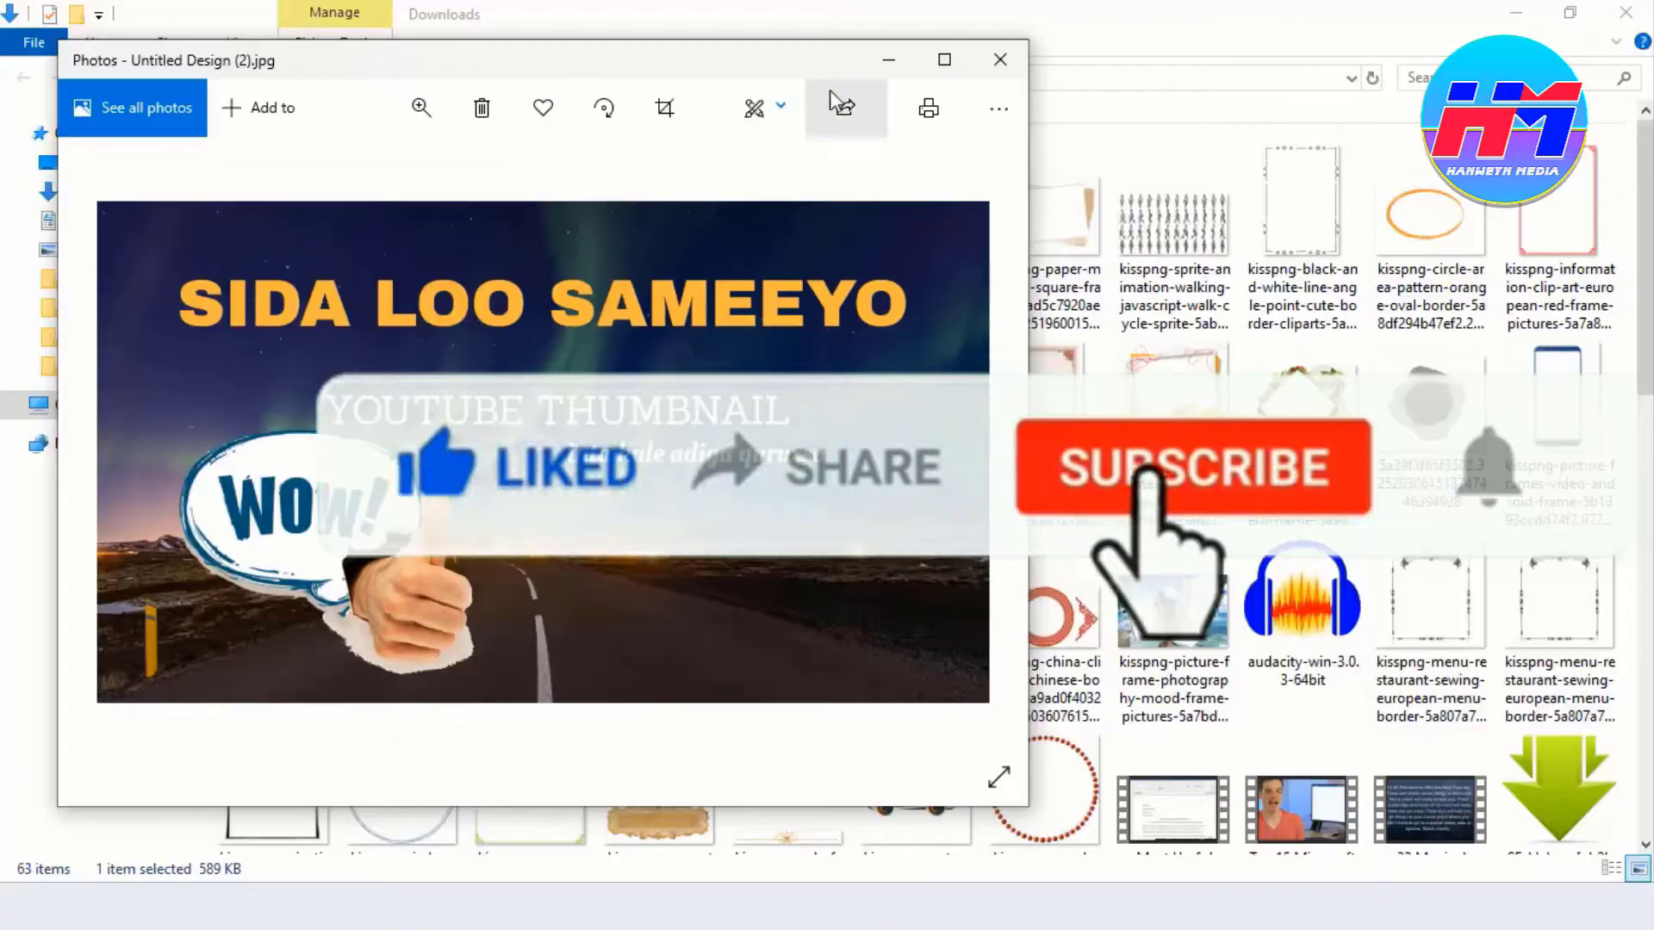
Step: Maximize the downloaded Untitled Design (2).jpg in Photos and inspect the thumbnail at closer zoom
click(944, 60)
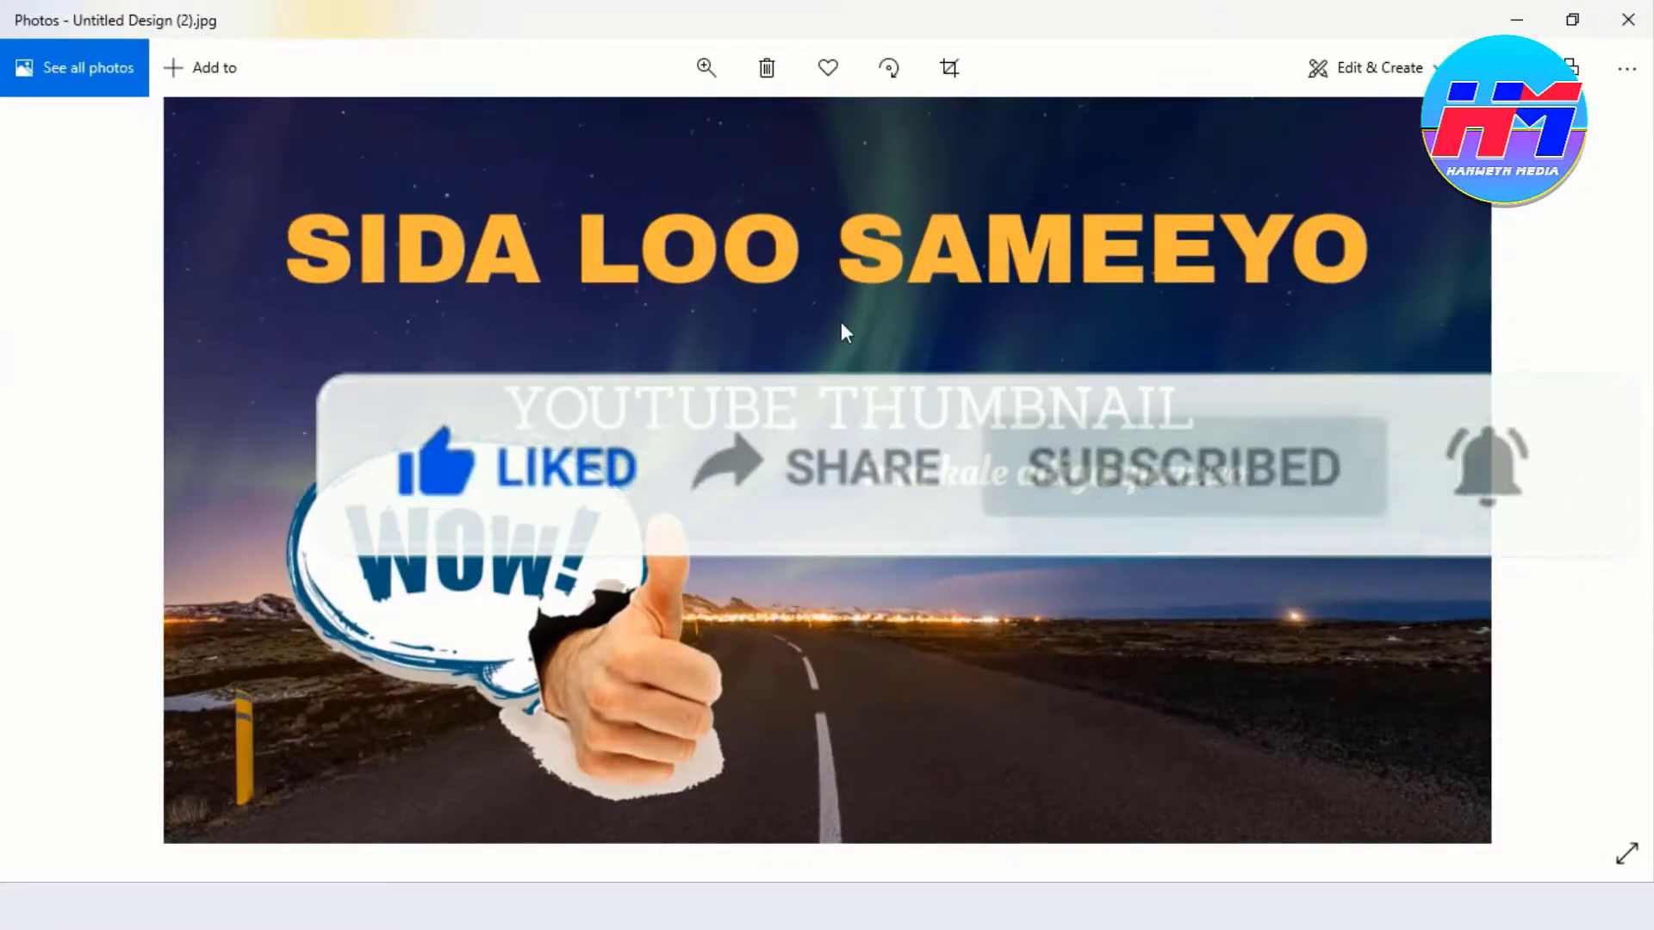
scroll(840, 322, up, 2)
scroll(840, 330, down, 2)
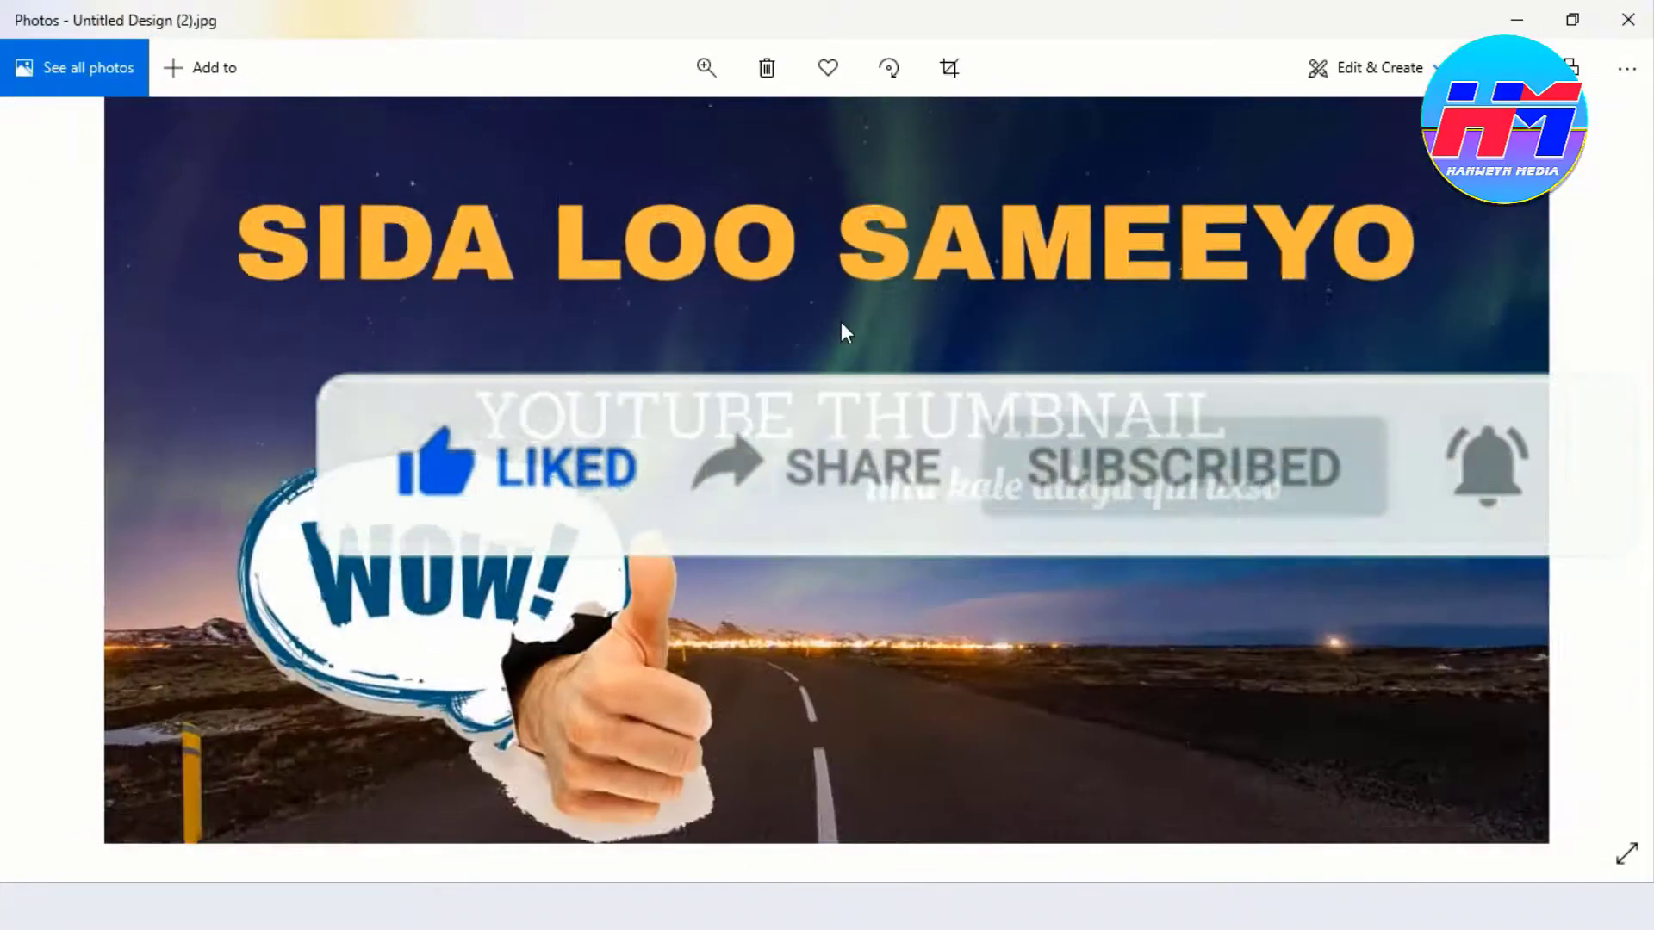